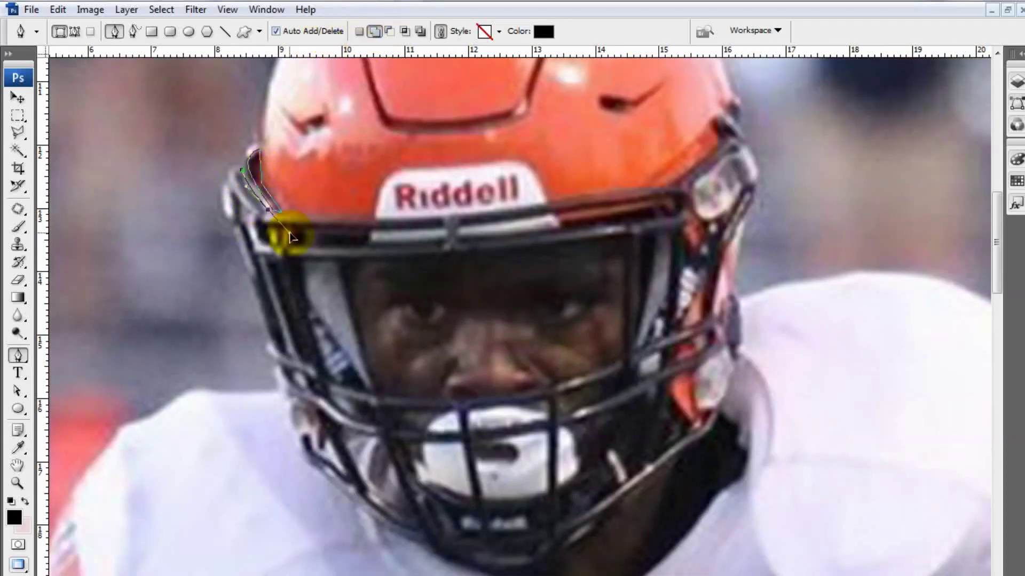
Trace the face mask's top bar under the helmet edge as a black shape layer, then show the Layers panel
{"action": "left_click", "coordinate": [270, 213]}
{"action": "left_click", "coordinate": [251, 165]}
{"action": "scroll", "coordinate": [265, 263], "scroll_direction": "up", "scroll_amount": 1}
{"action": "left_click", "coordinate": [263, 260]}
{"action": "left_click_drag", "start_coordinate": [396, 259], "coordinate": [415, 249]}
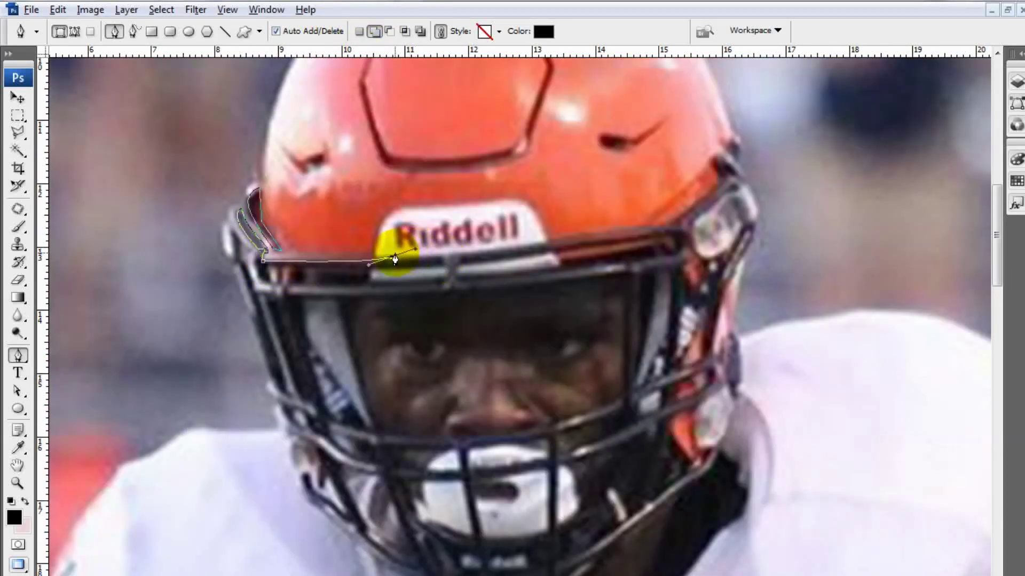
{"action": "left_click_drag", "start_coordinate": [668, 234], "coordinate": [589, 289]}
{"action": "mouse_move", "coordinate": [639, 195]}
{"action": "left_mouse_down"}
{"action": "mouse_move", "coordinate": [654, 230]}
{"action": "mouse_move", "coordinate": [661, 222]}
{"action": "left_mouse_up"}
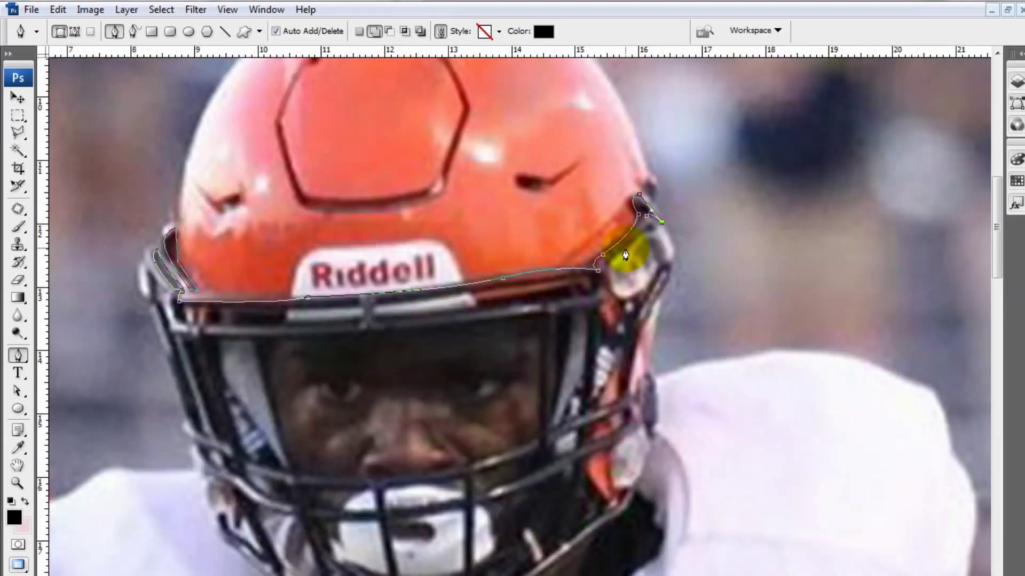
{"action": "mouse_move", "coordinate": [392, 328]}
{"action": "left_mouse_down"}
{"action": "mouse_move", "coordinate": [430, 321]}
{"action": "mouse_move", "coordinate": [462, 291]}
{"action": "left_mouse_up"}
{"action": "key", "text": "F7"}
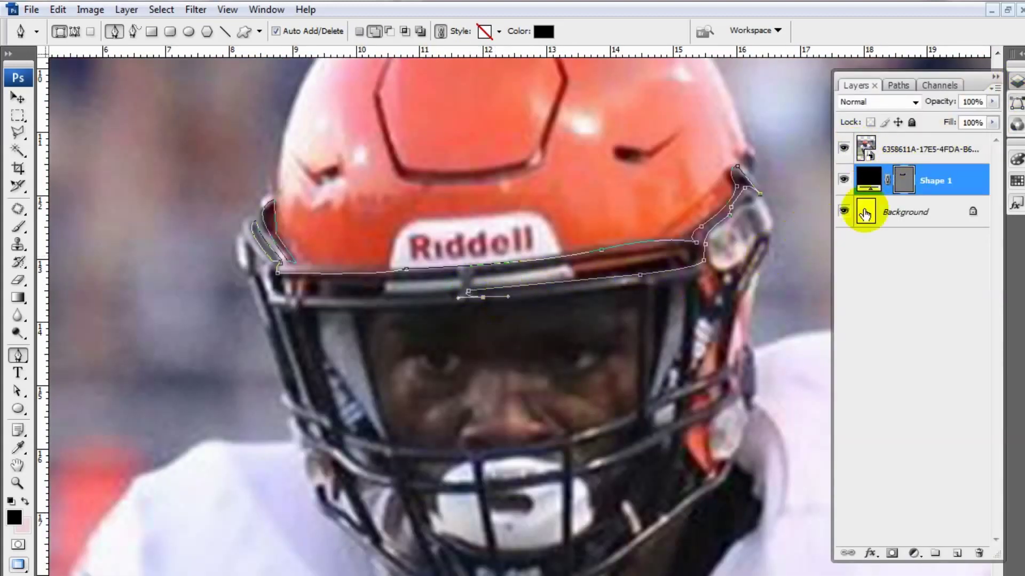
Start a new mask outline at the helmet's left edge, running across the top bar and down the right edge
{"action": "key", "text": "Delete"}
{"action": "left_click", "coordinate": [286, 203]}
{"action": "left_click", "coordinate": [277, 252]}
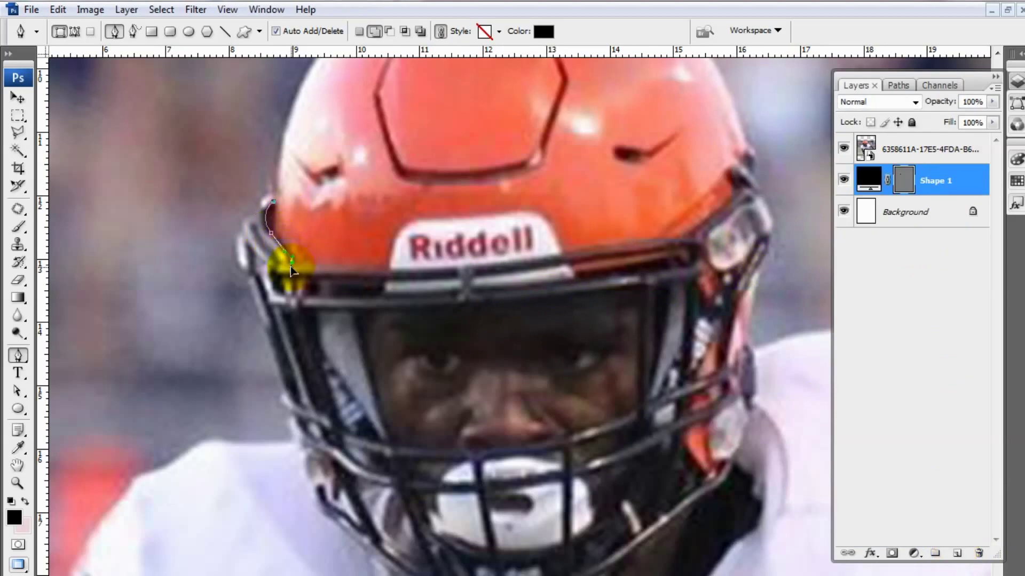
{"action": "left_click_drag", "start_coordinate": [495, 272], "coordinate": [641, 249]}
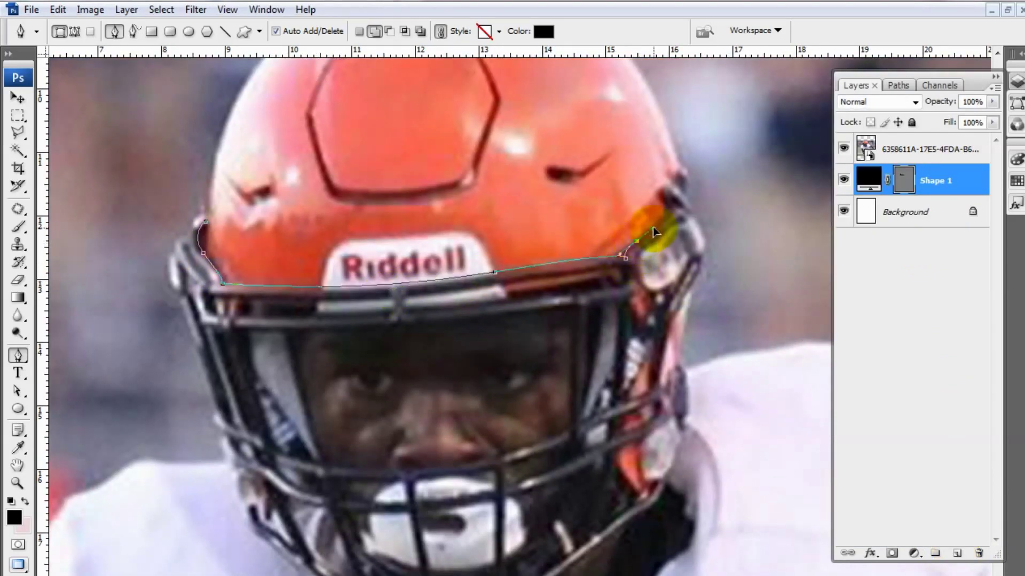
{"action": "left_click", "coordinate": [668, 212]}
{"action": "left_click", "coordinate": [653, 191]}
{"action": "left_click", "coordinate": [681, 193]}
{"action": "left_click", "coordinate": [686, 172]}
{"action": "left_click", "coordinate": [706, 251]}
{"action": "scroll", "coordinate": [697, 258], "scroll_direction": "down", "scroll_amount": 1}
{"action": "left_click", "coordinate": [673, 270]}
{"action": "left_click_drag", "start_coordinate": [662, 331], "coordinate": [675, 347]}
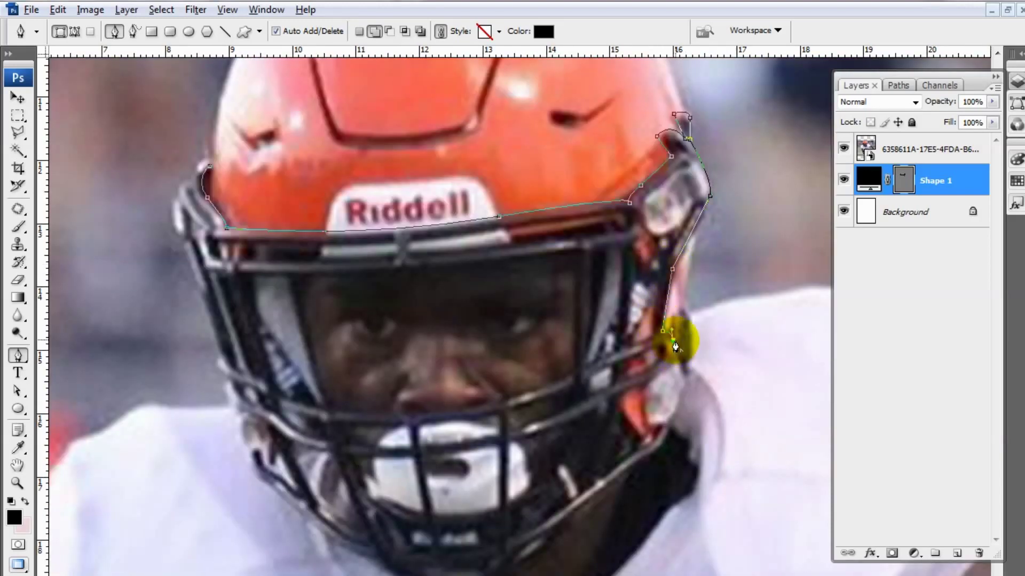
{"action": "left_click", "coordinate": [685, 368]}
Continue the outline around the chin, along the jaw and up the left cheek
{"action": "scroll", "coordinate": [680, 368], "scroll_direction": "down", "scroll_amount": 1}
{"action": "left_click", "coordinate": [675, 304]}
{"action": "scroll", "coordinate": [565, 456], "scroll_direction": "down", "scroll_amount": 1}
{"action": "left_click_drag", "start_coordinate": [559, 444], "coordinate": [505, 525]}
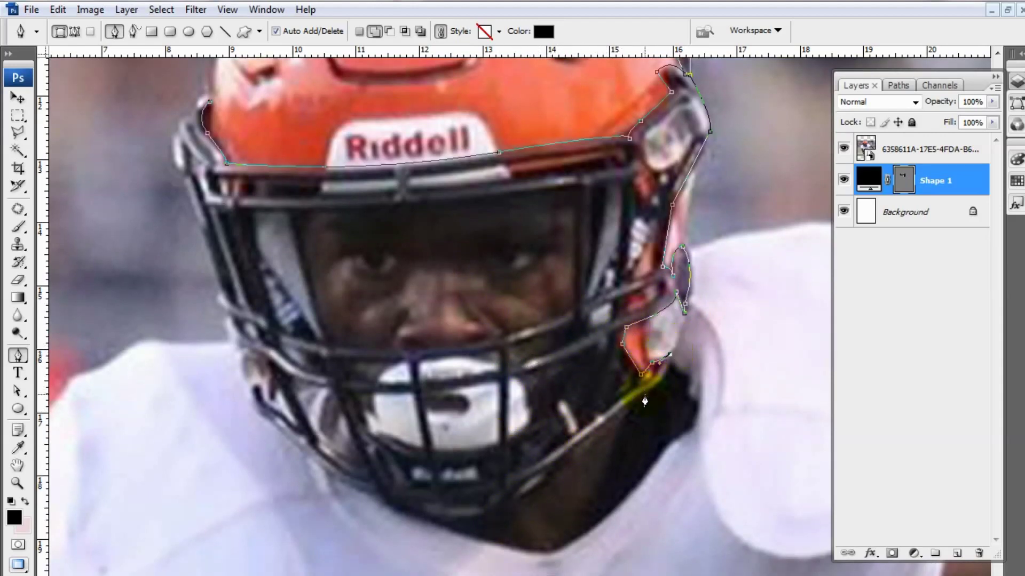
{"action": "left_click", "coordinate": [392, 508]}
{"action": "left_click_drag", "start_coordinate": [271, 421], "coordinate": [224, 367]}
{"action": "left_click", "coordinate": [251, 386]}
{"action": "left_click", "coordinate": [237, 351]}
{"action": "left_click", "coordinate": [231, 337]}
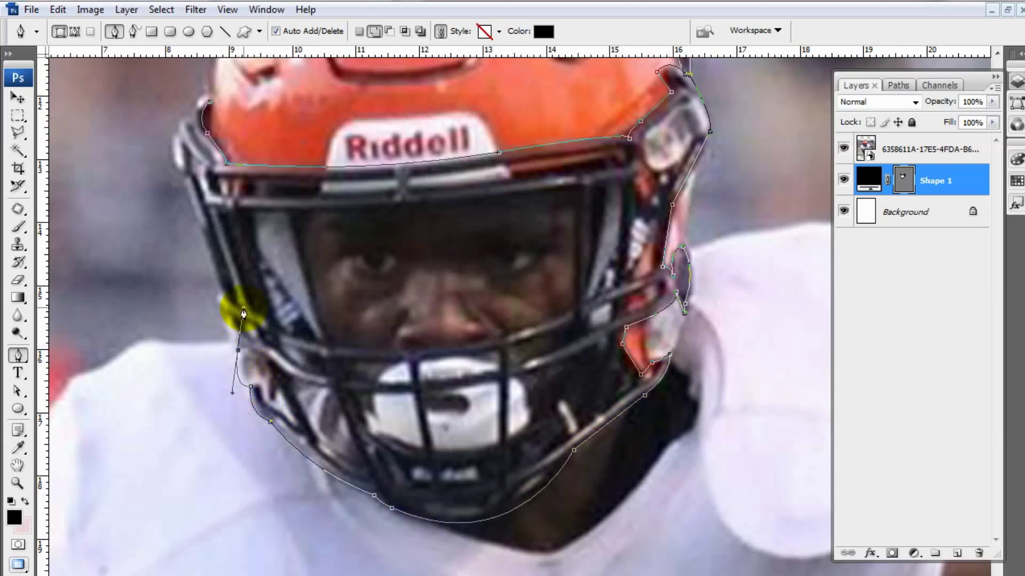
{"action": "scroll", "coordinate": [229, 320], "scroll_direction": "up", "scroll_amount": 1}
{"action": "left_click_drag", "start_coordinate": [224, 336], "coordinate": [227, 312]}
Close the outline up the helmet's left side and hide the photo to view the black silhouette
{"action": "scroll", "coordinate": [219, 320], "scroll_direction": "up", "scroll_amount": 1}
{"action": "left_click", "coordinate": [195, 281]}
{"action": "left_click", "coordinate": [183, 252]}
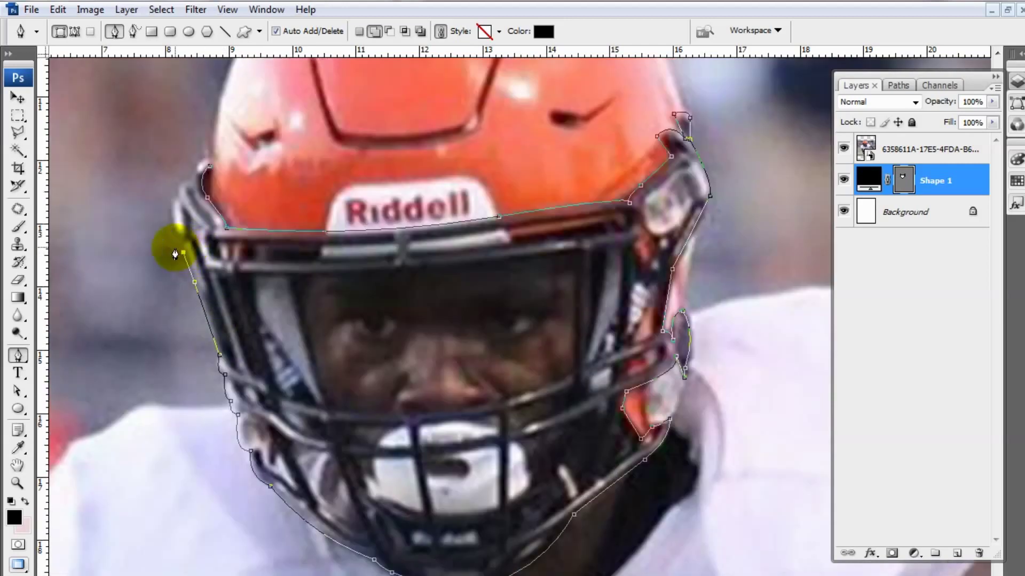
{"action": "left_click", "coordinate": [179, 201]}
{"action": "left_click_drag", "start_coordinate": [191, 182], "coordinate": [212, 170]}
{"action": "left_click", "coordinate": [843, 149]}
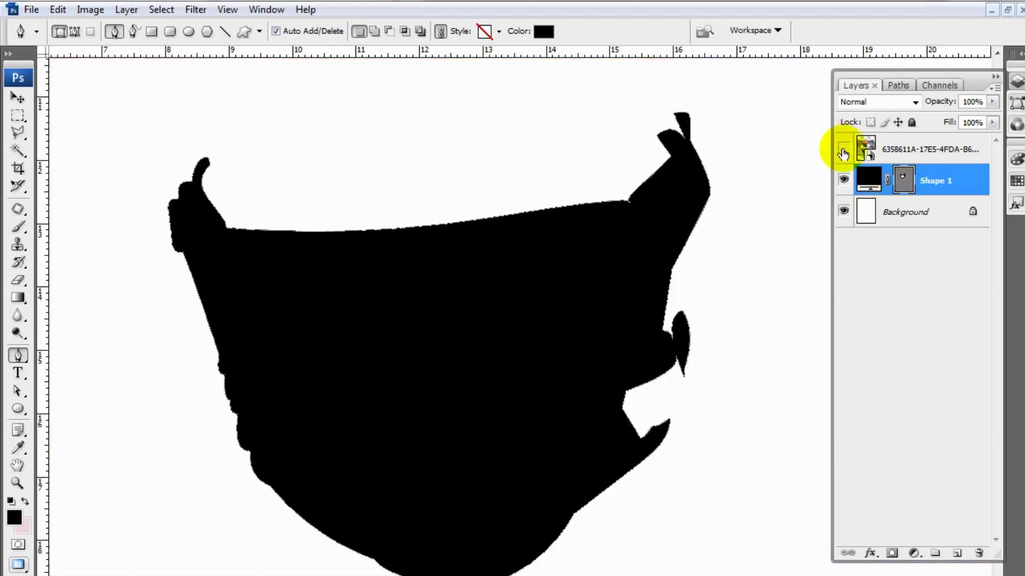
Show the photo again and cut out the openings under and along the top bar
{"action": "left_click", "coordinate": [389, 31]}
{"action": "left_click_drag", "start_coordinate": [398, 243], "coordinate": [395, 264]}
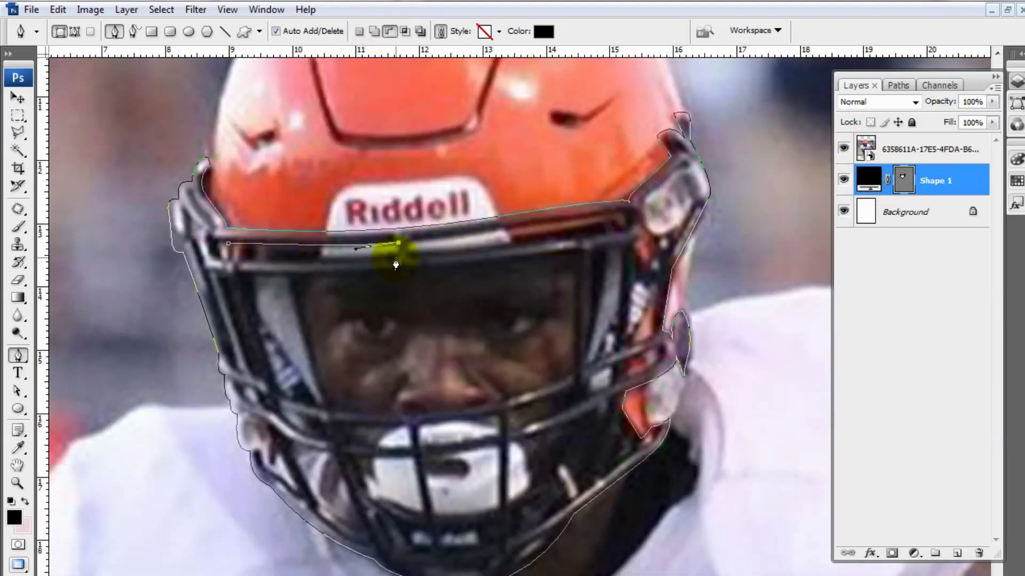
{"action": "left_click", "coordinate": [411, 246]}
{"action": "left_click_drag", "start_coordinate": [630, 225], "coordinate": [675, 218]}
{"action": "left_click_drag", "start_coordinate": [411, 245], "coordinate": [476, 229]}
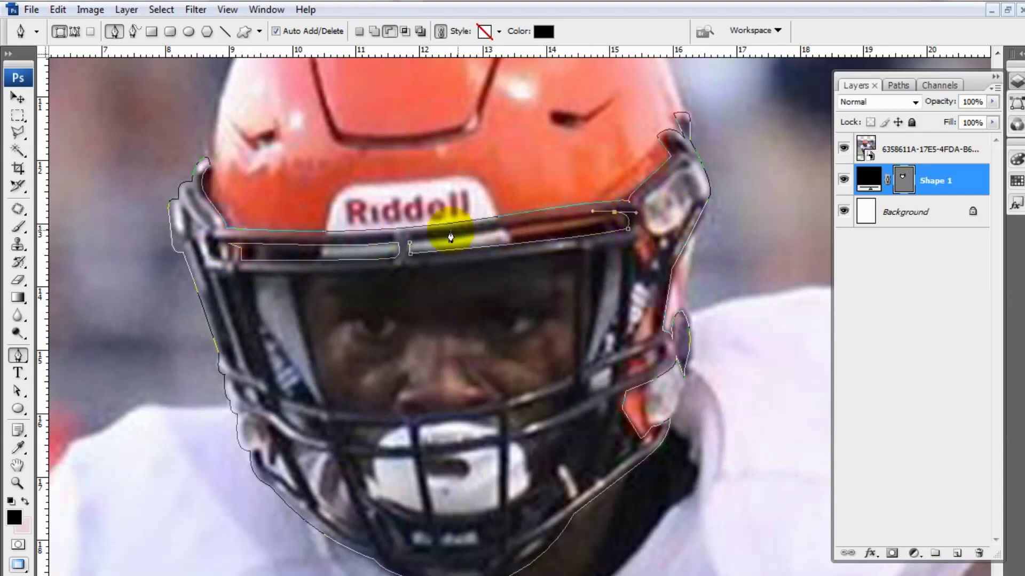
{"action": "left_click_drag", "start_coordinate": [664, 186], "coordinate": [577, 139]}
{"action": "left_click_drag", "start_coordinate": [543, 199], "coordinate": [530, 213]}
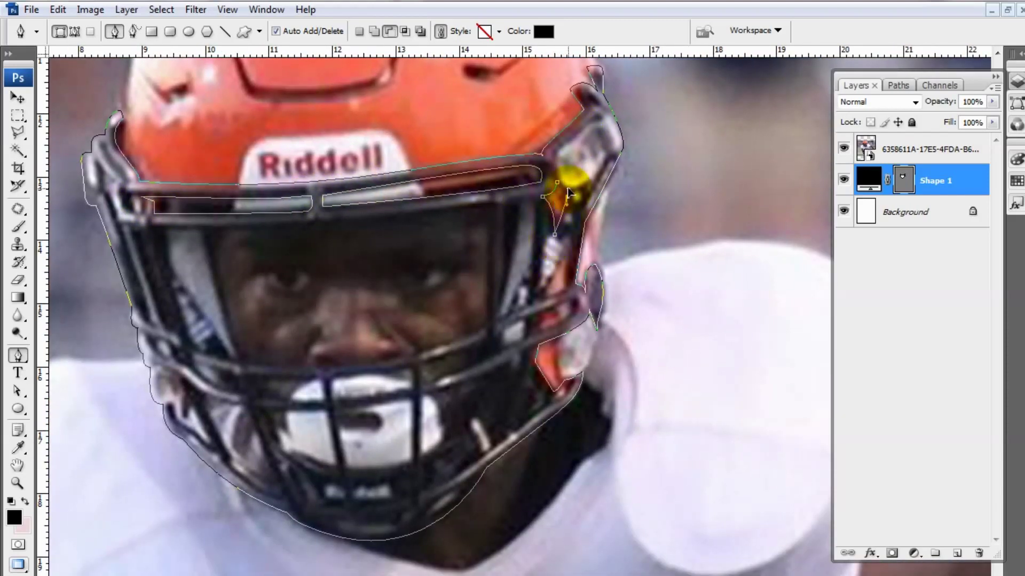
Cut out the gap on the mask's right side and bring back the shape's path for editing
{"action": "scroll", "coordinate": [569, 195], "scroll_direction": "up", "scroll_amount": 2}
{"action": "left_click", "coordinate": [597, 158]}
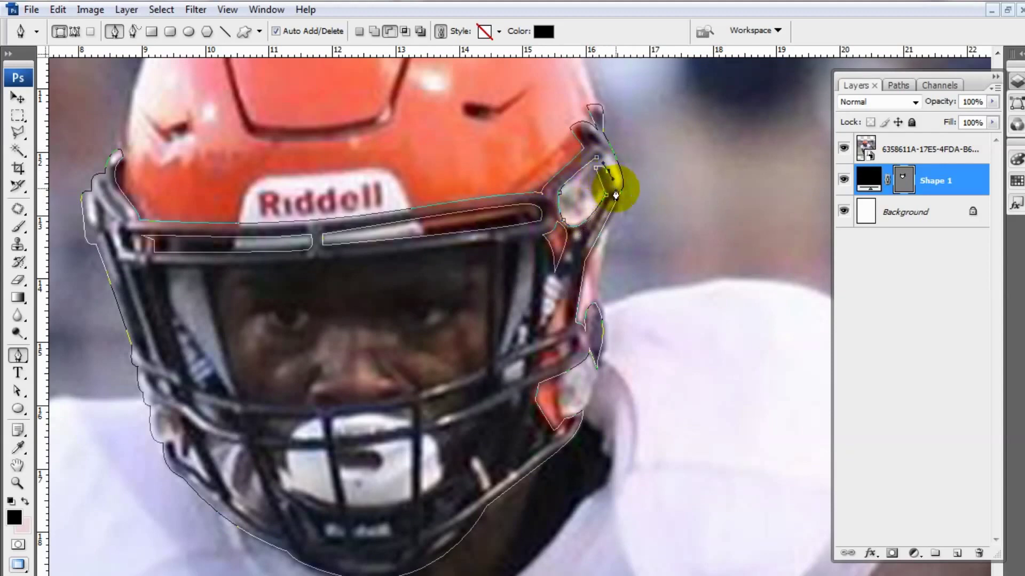
{"action": "scroll", "coordinate": [607, 224], "scroll_direction": "down", "scroll_amount": 2}
{"action": "scroll", "coordinate": [565, 229], "scroll_direction": "down", "scroll_amount": 1}
{"action": "left_click_drag", "start_coordinate": [540, 283], "coordinate": [562, 239]}
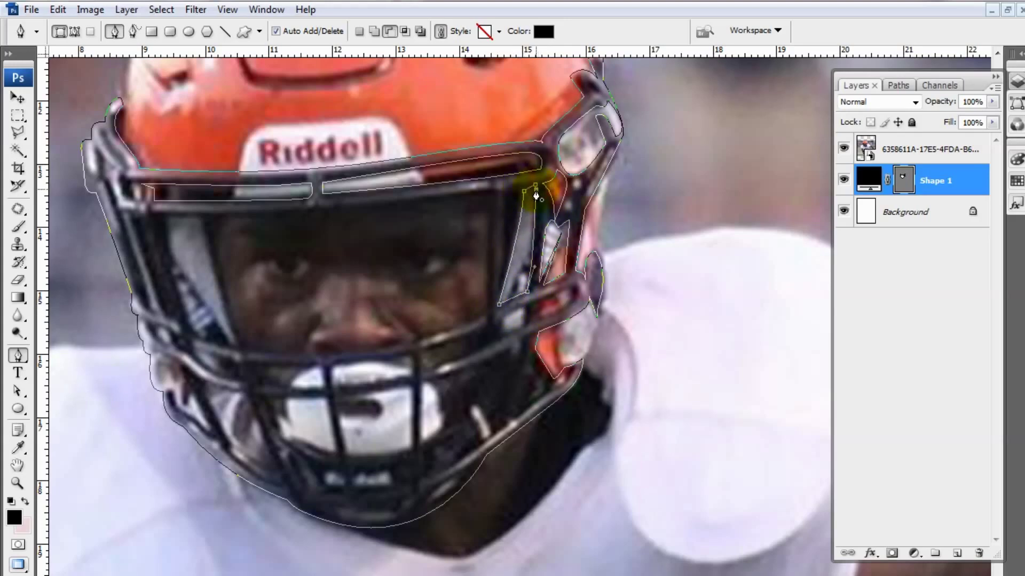
{"action": "left_click_drag", "start_coordinate": [465, 241], "coordinate": [513, 183]}
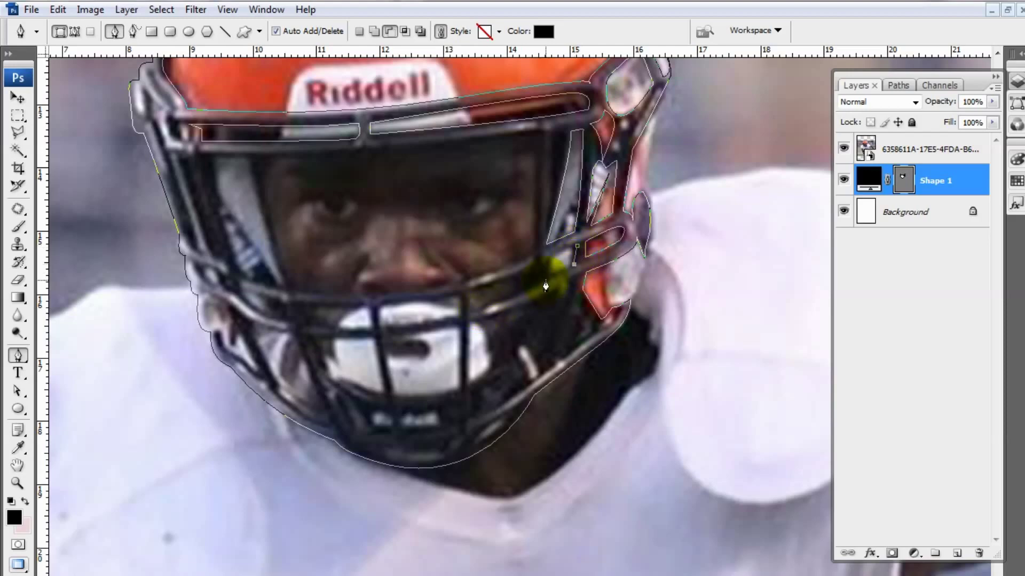
{"action": "left_click_drag", "start_coordinate": [577, 249], "coordinate": [615, 246]}
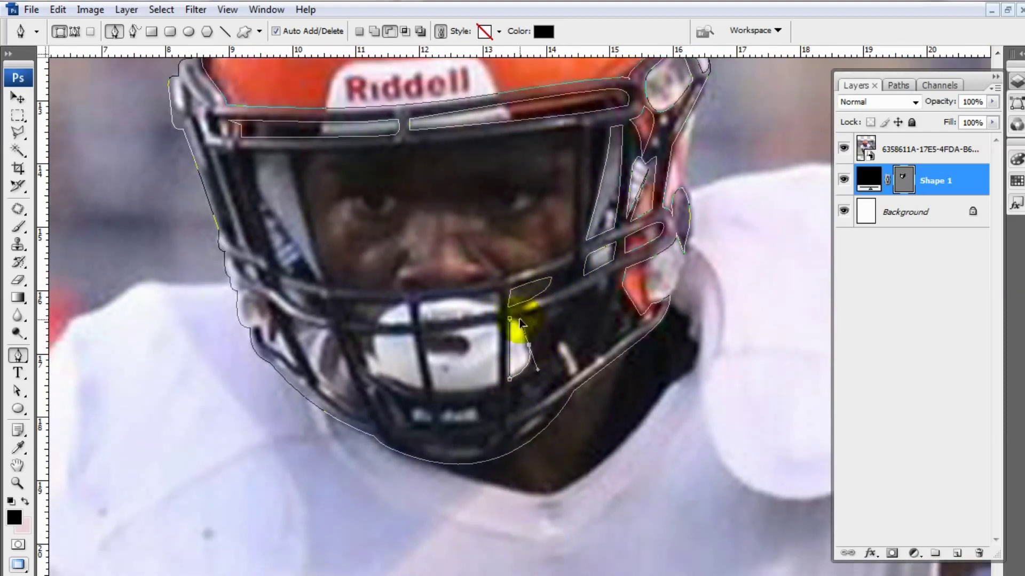
{"action": "left_click", "coordinate": [901, 183]}
Cut out the gaps beside, left of and over the mouthguard
{"action": "left_click_drag", "start_coordinate": [523, 348], "coordinate": [606, 268]}
{"action": "left_click", "coordinate": [590, 262]}
{"action": "left_click", "coordinate": [509, 291]}
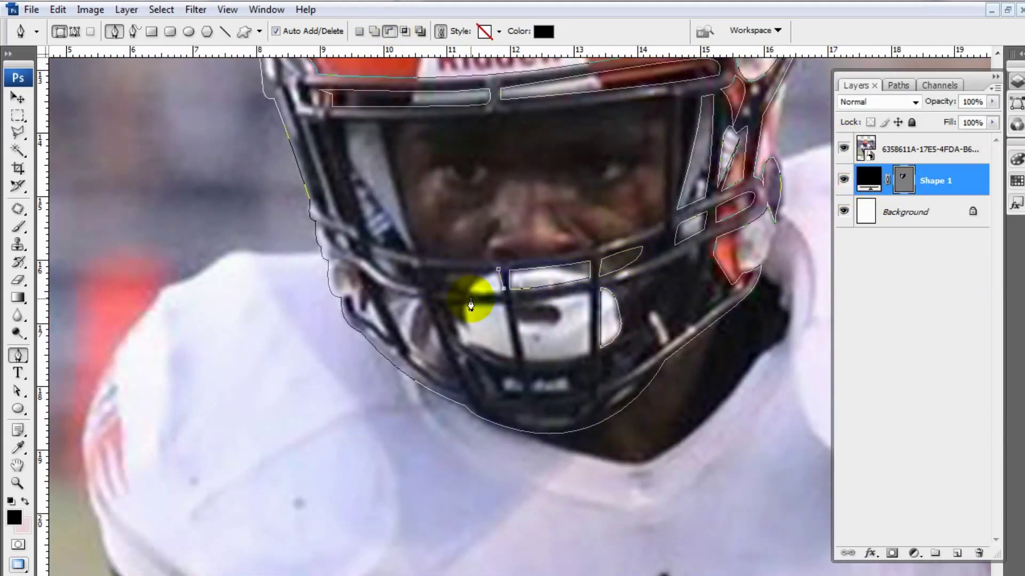
{"action": "left_click", "coordinate": [504, 303]}
{"action": "left_click", "coordinate": [514, 358]}
{"action": "left_click", "coordinate": [457, 347]}
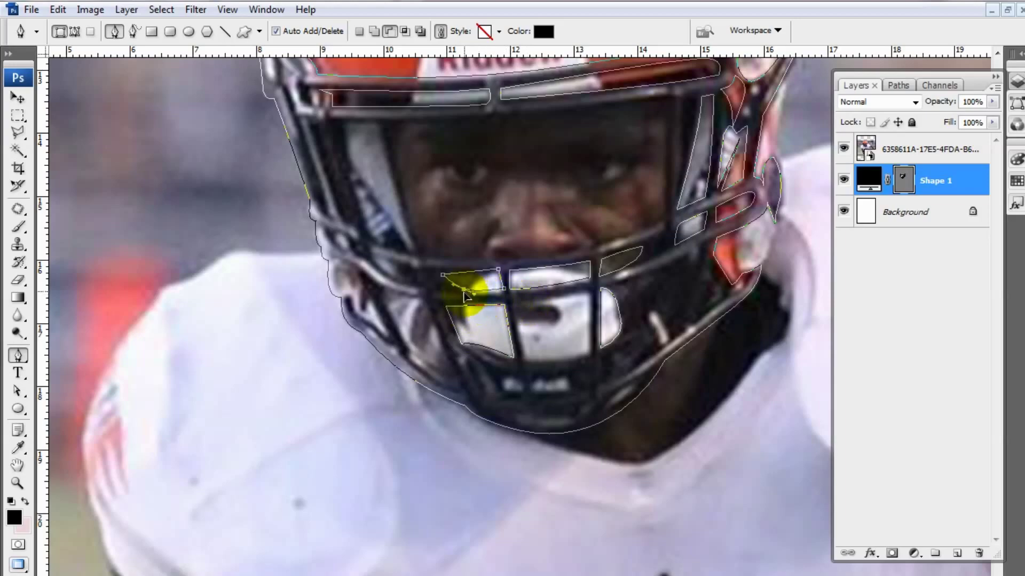
{"action": "left_click", "coordinate": [515, 304]}
{"action": "left_click", "coordinate": [526, 359]}
{"action": "left_click_drag", "start_coordinate": [590, 352], "coordinate": [618, 341]}
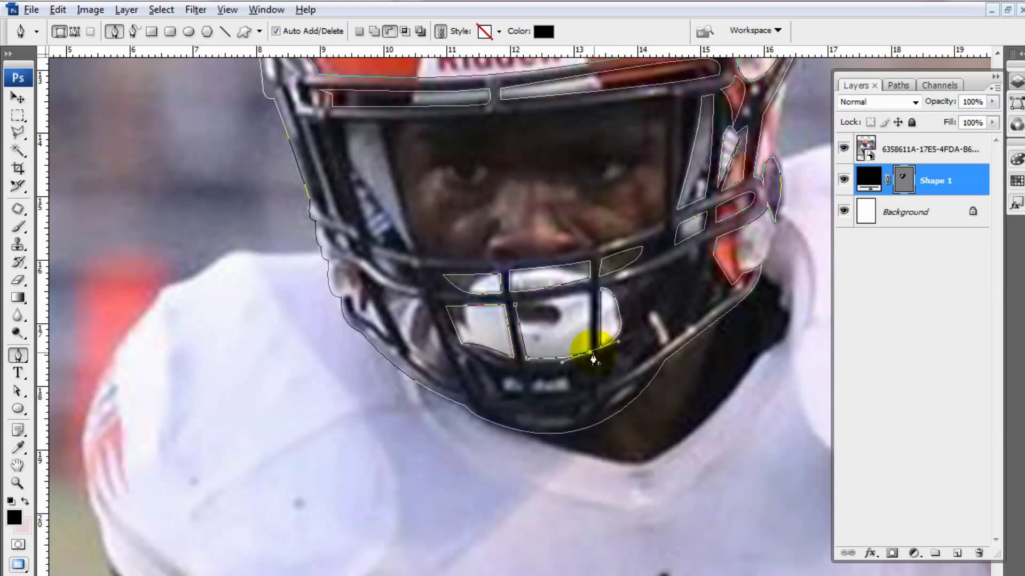
{"action": "scroll", "coordinate": [519, 317], "scroll_direction": "up", "scroll_amount": 2}
Cut out the large face opening from the mask shape
{"action": "left_click", "coordinate": [485, 313]}
{"action": "scroll", "coordinate": [495, 186], "scroll_direction": "up", "scroll_amount": 1}
{"action": "scroll", "coordinate": [495, 185], "scroll_direction": "right", "scroll_amount": 2}
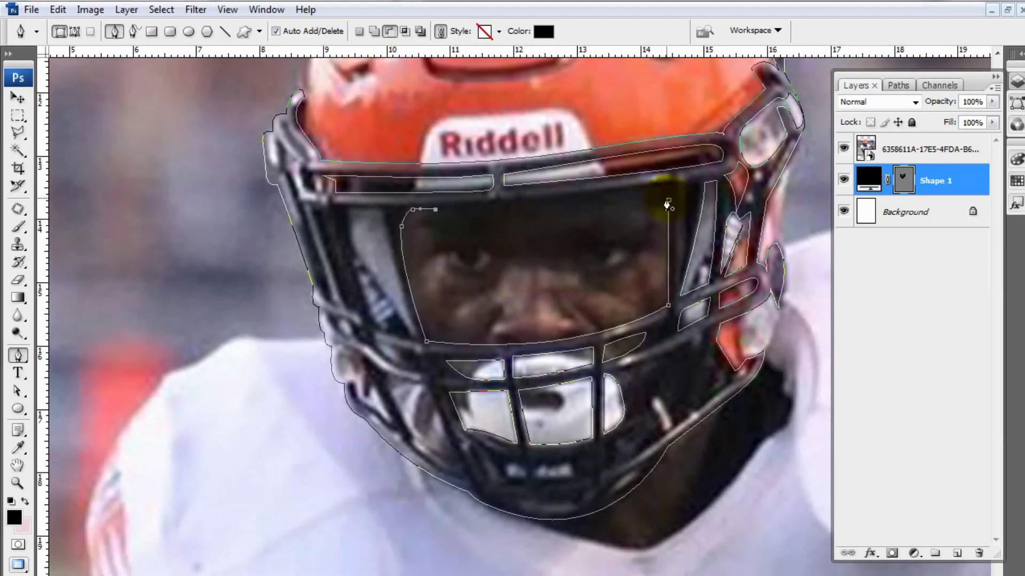
{"action": "scroll", "coordinate": [674, 196], "scroll_direction": "down", "scroll_amount": 1}
{"action": "scroll", "coordinate": [674, 196], "scroll_direction": "left", "scroll_amount": 1}
{"action": "left_click", "coordinate": [457, 305]}
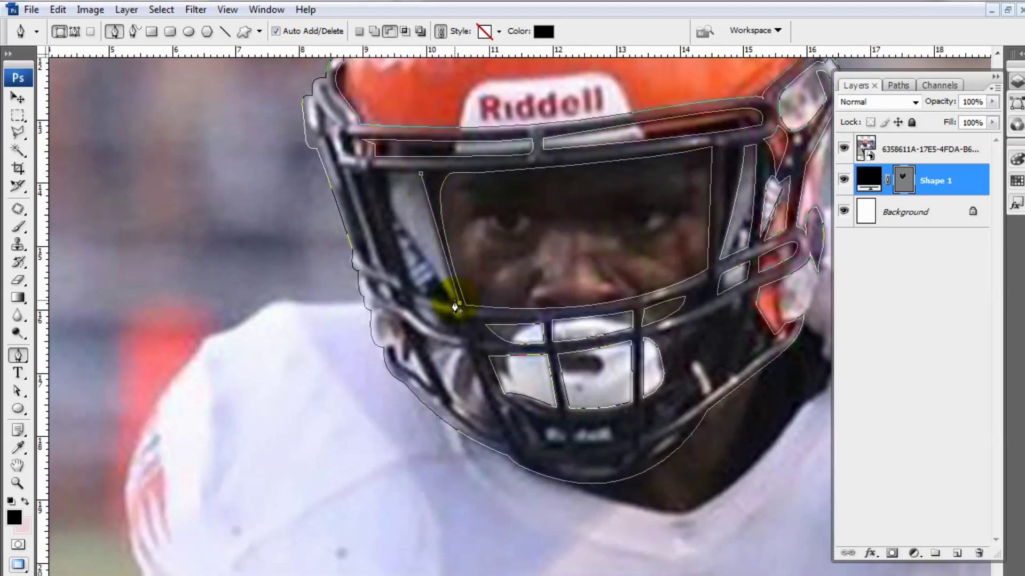
{"action": "left_click", "coordinate": [418, 296]}
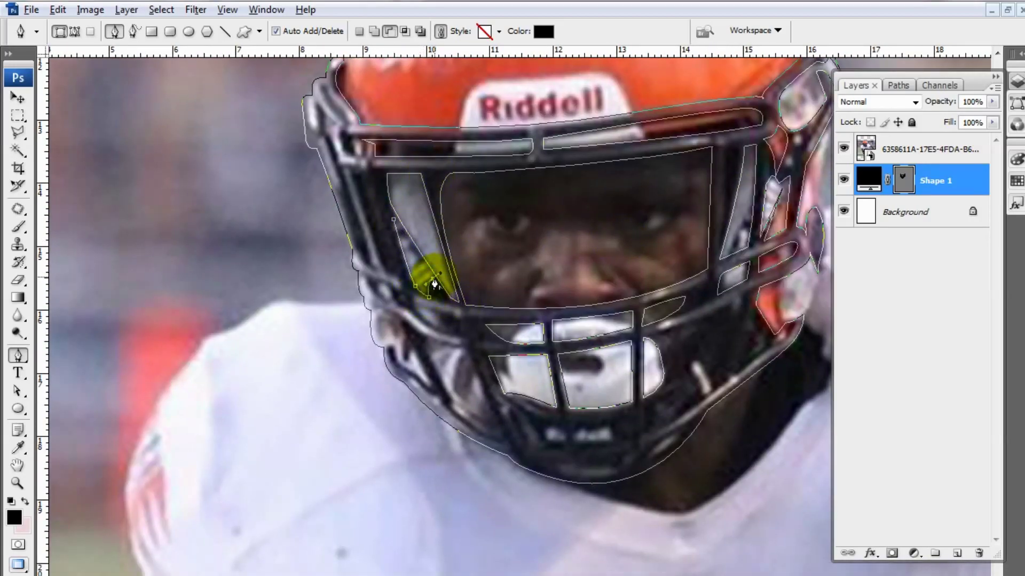
{"action": "scroll", "coordinate": [434, 284], "scroll_direction": "down", "scroll_amount": 1}
{"action": "scroll", "coordinate": [435, 284], "scroll_direction": "right", "scroll_amount": 1}
Cut out the slanted left-side gap, start the chin gap, and hide the photo to review
{"action": "left_click", "coordinate": [464, 305]}
{"action": "scroll", "coordinate": [403, 273], "scroll_direction": "down", "scroll_amount": 1}
{"action": "left_click", "coordinate": [438, 338]}
{"action": "left_click", "coordinate": [431, 334]}
{"action": "scroll", "coordinate": [535, 357], "scroll_direction": "down", "scroll_amount": 1}
{"action": "left_click", "coordinate": [534, 356]}
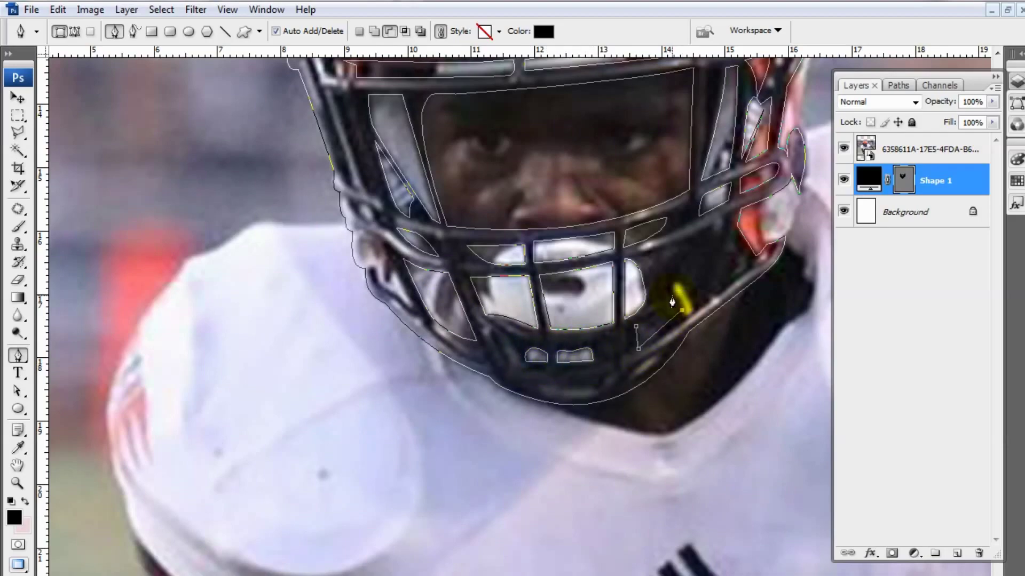
{"action": "scroll", "coordinate": [651, 335], "scroll_direction": "up", "scroll_amount": 2}
{"action": "scroll", "coordinate": [651, 336], "scroll_direction": "right", "scroll_amount": 2}
{"action": "left_click", "coordinate": [843, 148]}
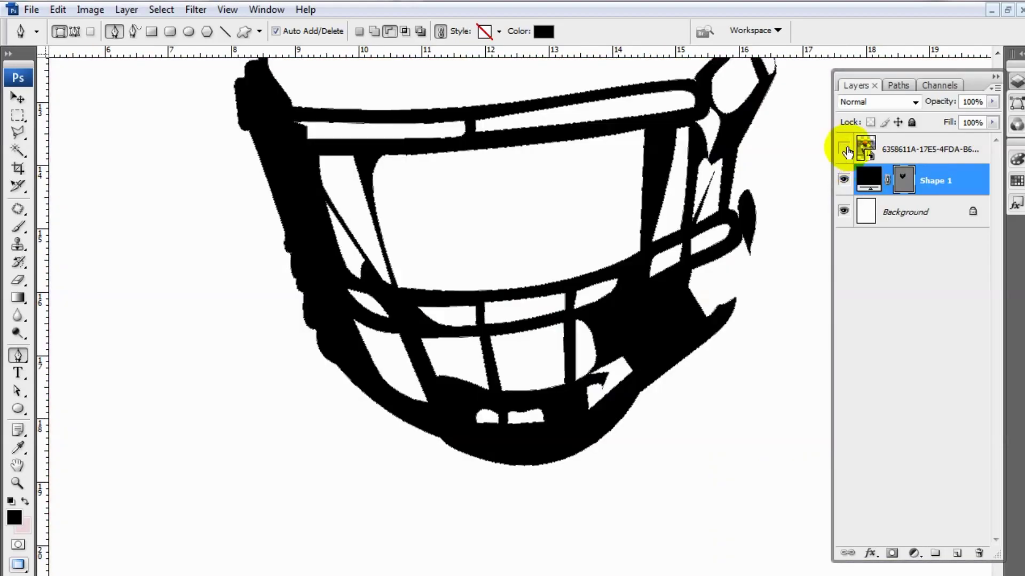
Show the photo and trace loops around the upper-left clip's gaps with the magnetic Freeform Pen
{"action": "left_click", "coordinate": [843, 148]}
{"action": "scroll", "coordinate": [331, 126], "scroll_direction": "up", "scroll_amount": 2}
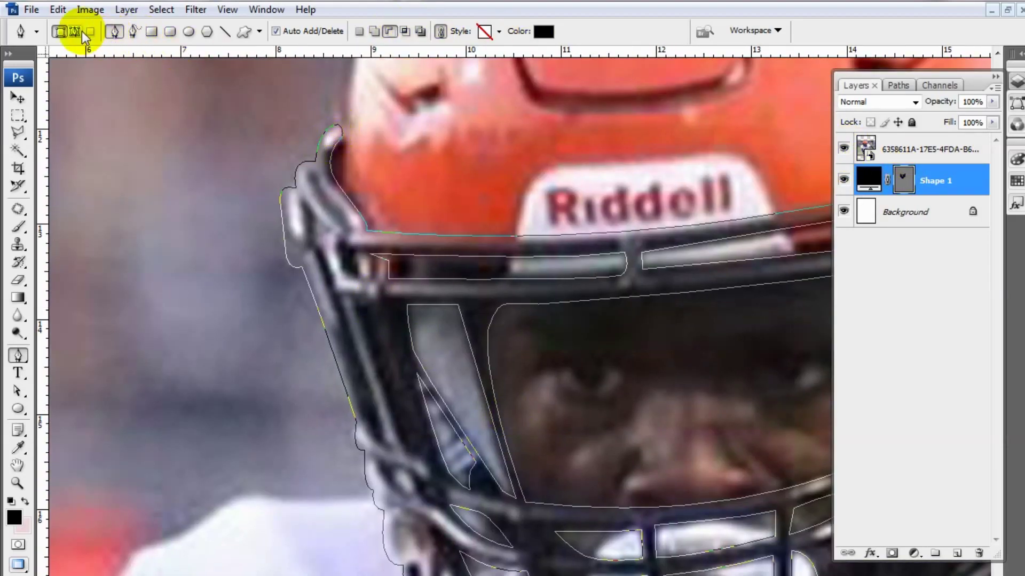
{"action": "left_click", "coordinate": [133, 31]}
{"action": "scroll", "coordinate": [193, 113], "scroll_direction": "up", "scroll_amount": 2}
{"action": "mouse_move", "coordinate": [193, 113]}
{"action": "left_mouse_down"}
{"action": "mouse_move", "coordinate": [343, 165]}
{"action": "mouse_move", "coordinate": [314, 229]}
{"action": "left_mouse_up"}
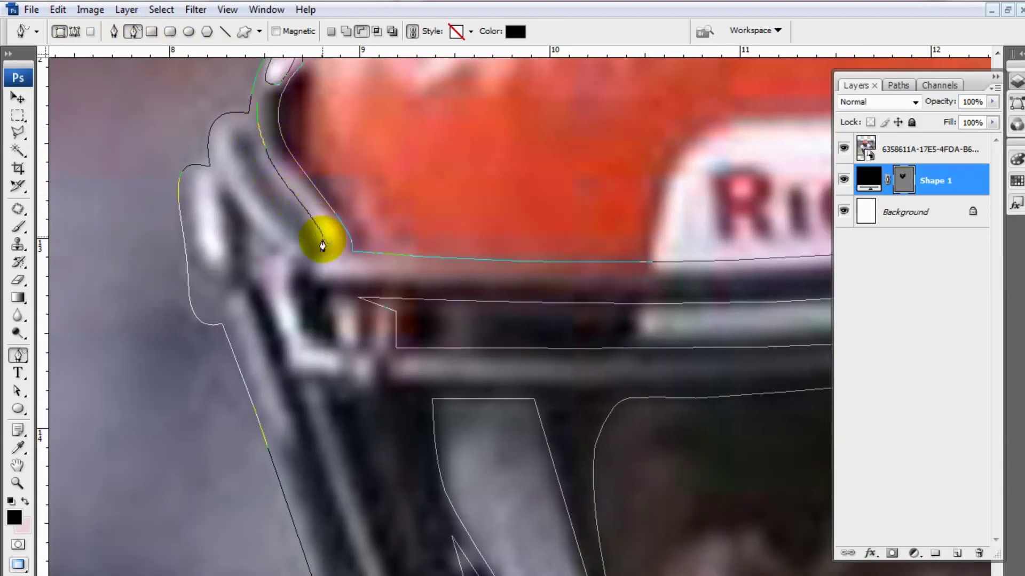
{"action": "mouse_move", "coordinate": [278, 143]}
{"action": "left_mouse_down"}
{"action": "mouse_move", "coordinate": [240, 130]}
{"action": "mouse_move", "coordinate": [286, 229]}
{"action": "mouse_move", "coordinate": [235, 126]}
{"action": "mouse_move", "coordinate": [239, 105]}
{"action": "mouse_move", "coordinate": [238, 222]}
{"action": "left_mouse_up"}
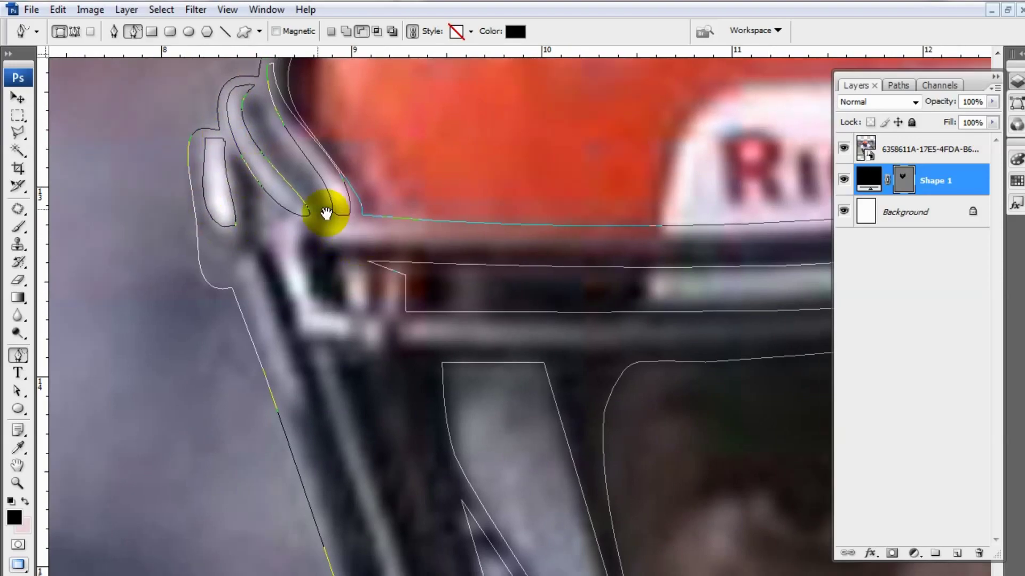
{"action": "scroll", "coordinate": [554, 262], "scroll_direction": "down", "scroll_amount": 2}
{"action": "mouse_move", "coordinate": [554, 262]}
{"action": "left_mouse_down"}
{"action": "mouse_move", "coordinate": [430, 251]}
{"action": "mouse_move", "coordinate": [392, 261]}
{"action": "mouse_move", "coordinate": [515, 258]}
{"action": "mouse_move", "coordinate": [321, 274]}
{"action": "left_mouse_up"}
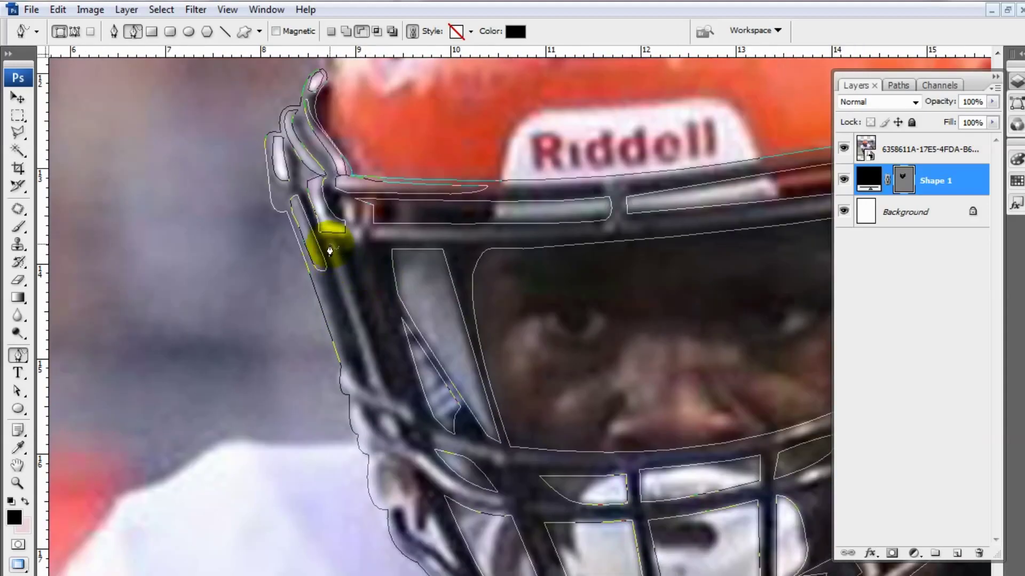
{"action": "key", "text": "shift+p"}
Trace anchors up and down the left facemask bar on Shape 1
{"action": "left_click", "coordinate": [347, 365]}
{"action": "scroll", "coordinate": [332, 228], "scroll_direction": "down", "scroll_amount": 1}
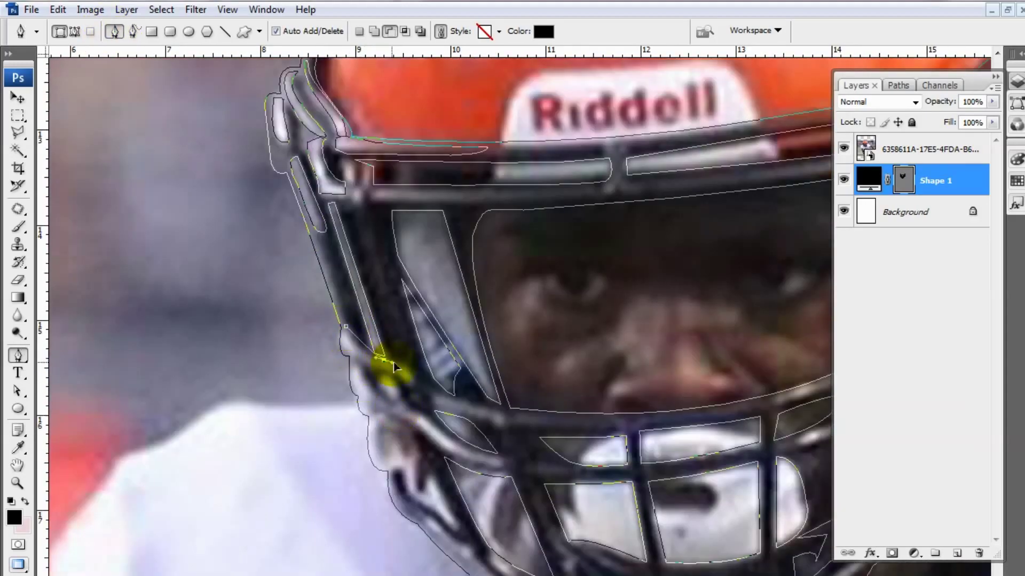
{"action": "left_click", "coordinate": [342, 326]}
{"action": "left_click", "coordinate": [396, 408]}
{"action": "scroll", "coordinate": [402, 384], "scroll_direction": "down", "scroll_amount": 2}
{"action": "left_click", "coordinate": [415, 358]}
{"action": "left_click", "coordinate": [484, 391]}
{"action": "left_click", "coordinate": [372, 350]}
Outline the dark gap between the left facemask bars
{"action": "left_click", "coordinate": [402, 387]}
{"action": "left_click", "coordinate": [410, 404]}
{"action": "left_click", "coordinate": [404, 427]}
{"action": "left_click", "coordinate": [369, 403]}
{"action": "left_click", "coordinate": [421, 450]}
{"action": "left_click", "coordinate": [439, 462]}
Trace the lower left bars and outer mask edge, closing the left-side outline
{"action": "scroll", "coordinate": [417, 465], "scroll_direction": "down", "scroll_amount": 3}
{"action": "left_click", "coordinate": [409, 392]}
{"action": "left_click", "coordinate": [502, 455]}
{"action": "left_click", "coordinate": [429, 404]}
{"action": "left_click", "coordinate": [441, 385]}
{"action": "left_click", "coordinate": [458, 398]}
{"action": "left_click", "coordinate": [508, 469]}
{"action": "left_click", "coordinate": [524, 482]}
{"action": "left_click", "coordinate": [360, 366]}
{"action": "left_click_drag", "start_coordinate": [327, 309], "coordinate": [333, 264]}
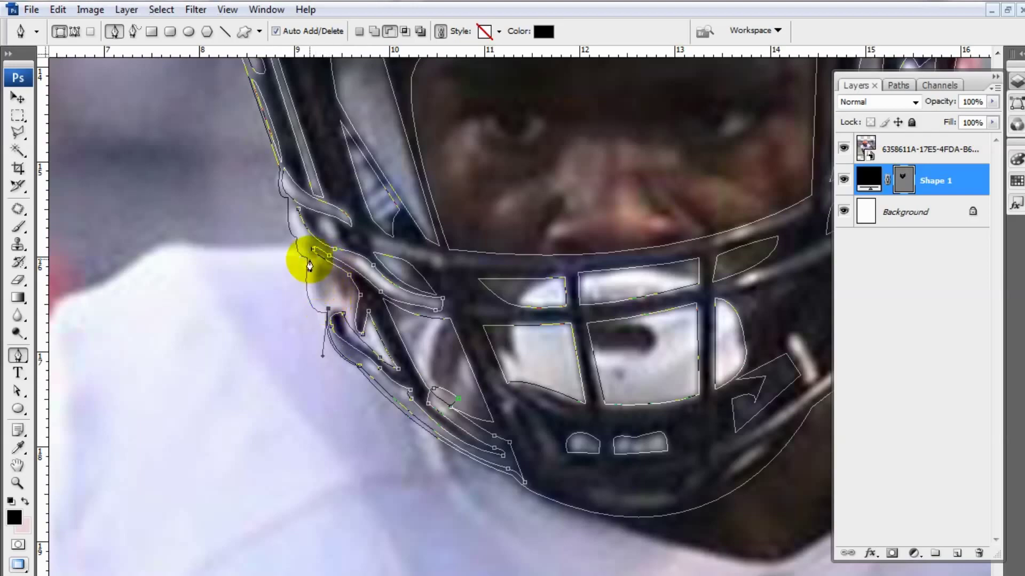
{"action": "left_click", "coordinate": [309, 266]}
Trace the loop around the side facemask bar, then toggle the photo to check it
{"action": "scroll", "coordinate": [304, 251], "scroll_direction": "up", "scroll_amount": 1}
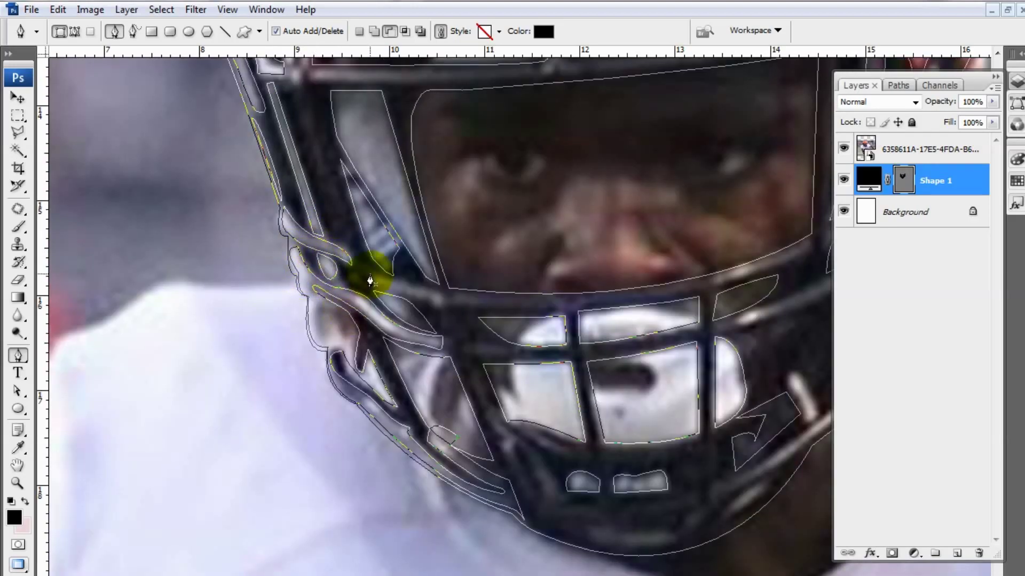
{"action": "scroll", "coordinate": [439, 301], "scroll_direction": "right", "scroll_amount": 5}
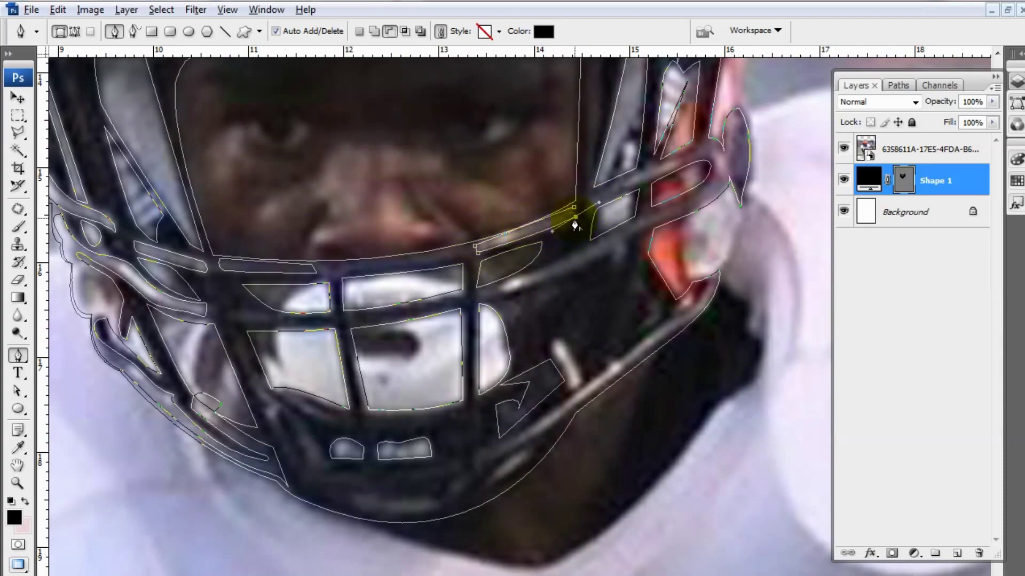
{"action": "left_click", "coordinate": [585, 218]}
{"action": "scroll", "coordinate": [587, 214], "scroll_direction": "up", "scroll_amount": 3}
{"action": "left_click", "coordinate": [592, 147]}
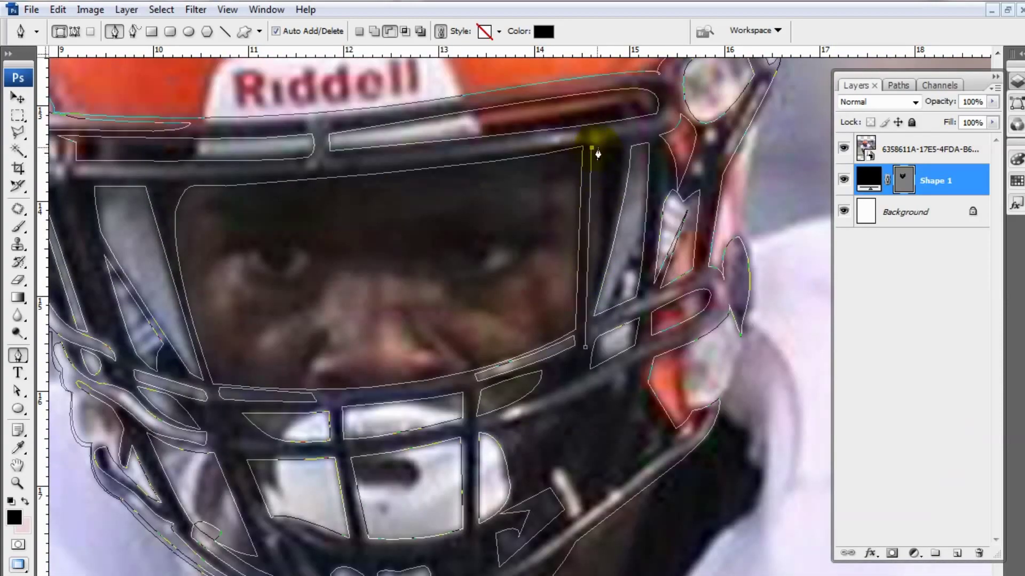
{"action": "left_click", "coordinate": [587, 344]}
{"action": "left_click", "coordinate": [605, 316]}
{"action": "left_click", "coordinate": [705, 271]}
{"action": "left_click", "coordinate": [726, 304]}
{"action": "left_click", "coordinate": [640, 347]}
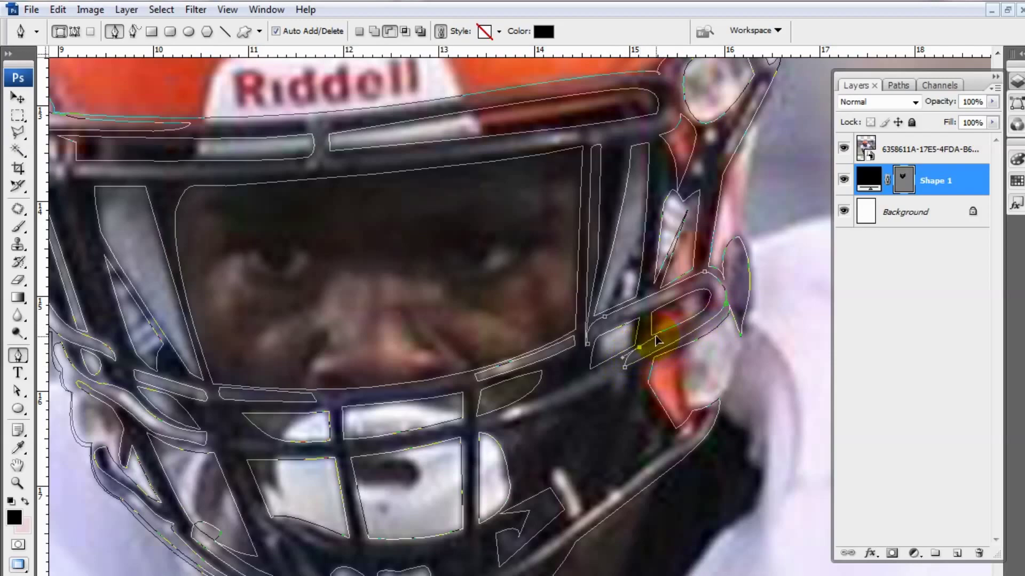
{"action": "left_click_drag", "start_coordinate": [713, 293], "coordinate": [661, 340]}
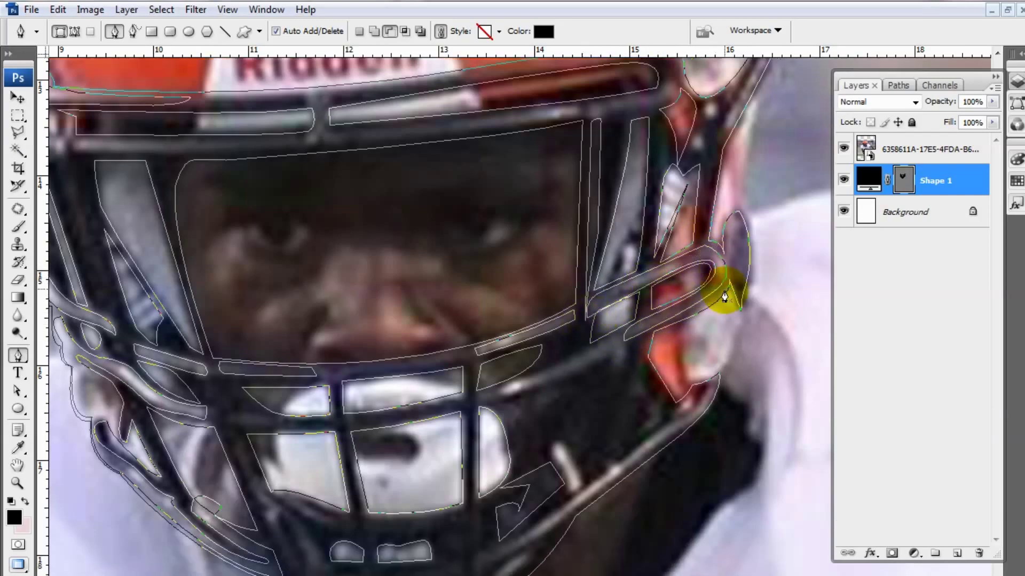
{"action": "left_click", "coordinate": [843, 149]}
{"action": "left_click", "coordinate": [843, 149]}
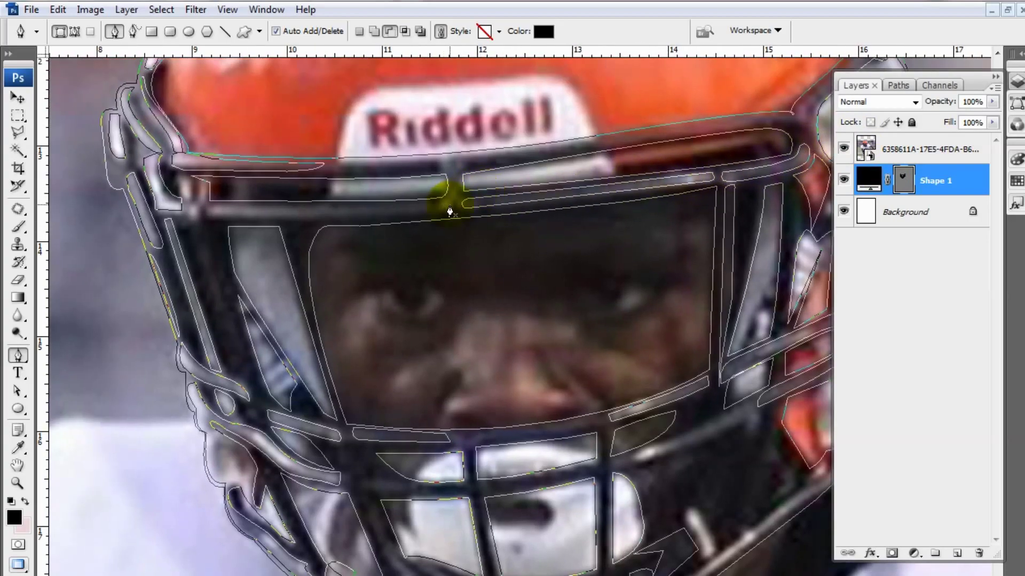
Outline the upper facemask with curved anchors on the left and right sides
{"action": "mouse_move", "coordinate": [211, 207]}
{"action": "left_mouse_down"}
{"action": "mouse_move", "coordinate": [193, 205]}
{"action": "mouse_move", "coordinate": [255, 152]}
{"action": "left_mouse_up"}
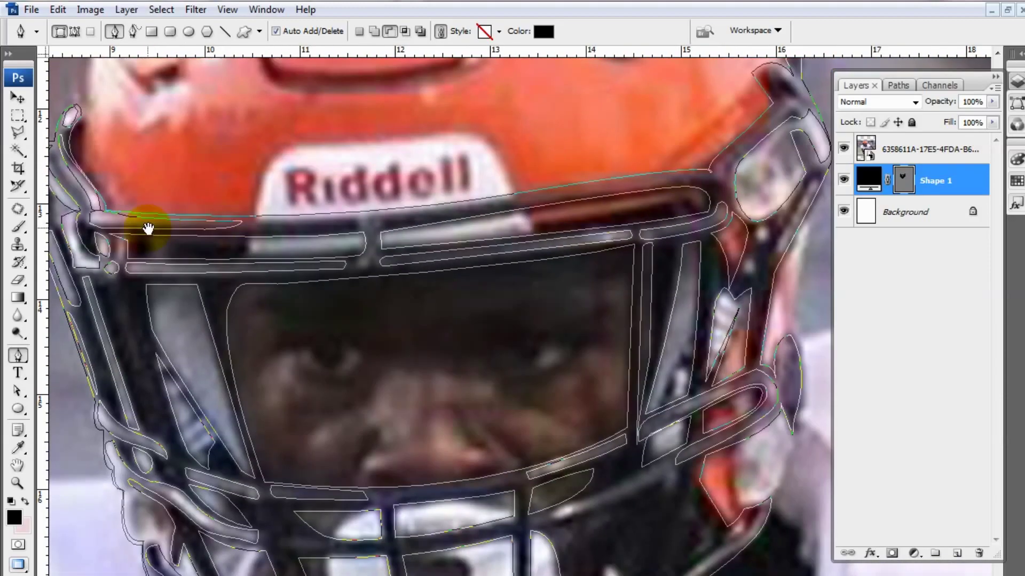
{"action": "left_click_drag", "start_coordinate": [148, 229], "coordinate": [542, 235]}
{"action": "left_click", "coordinate": [615, 169]}
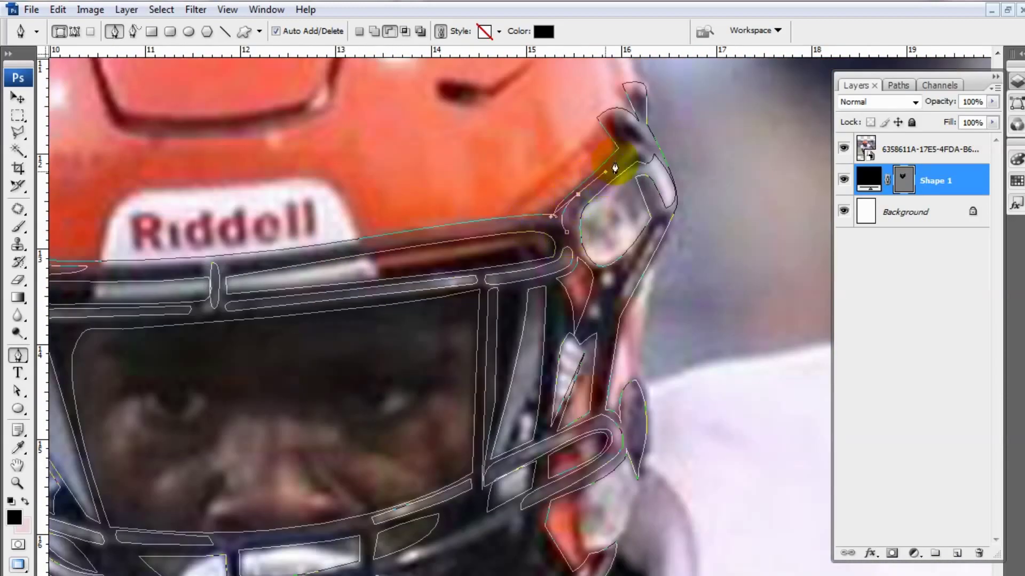
{"action": "left_click", "coordinate": [618, 120]}
{"action": "left_click", "coordinate": [660, 153]}
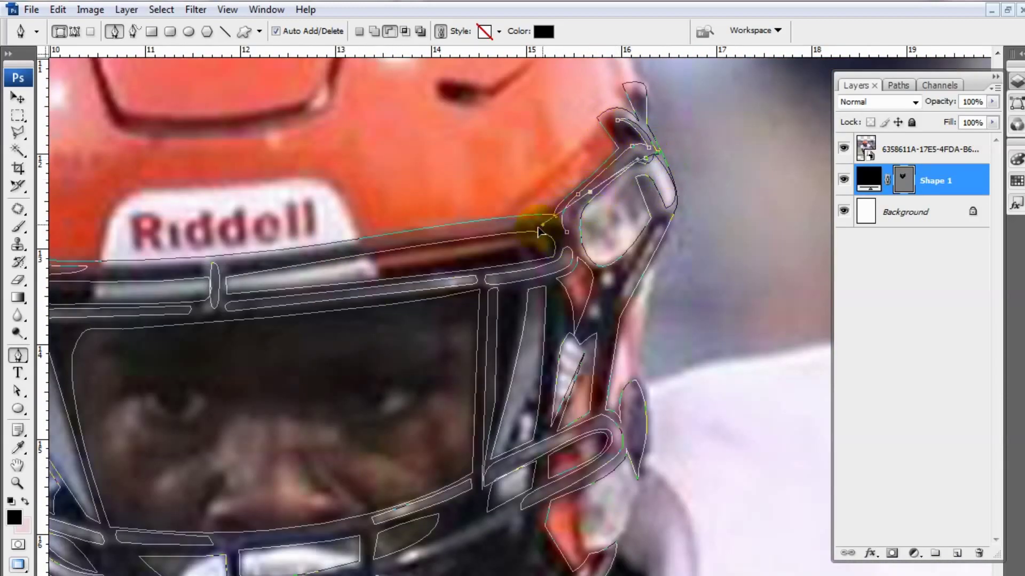
{"action": "left_click", "coordinate": [594, 197]}
Trace the mouth bars and lower facemask bar, curving around the bar's top end
{"action": "left_click_drag", "start_coordinate": [594, 197], "coordinate": [529, 357]}
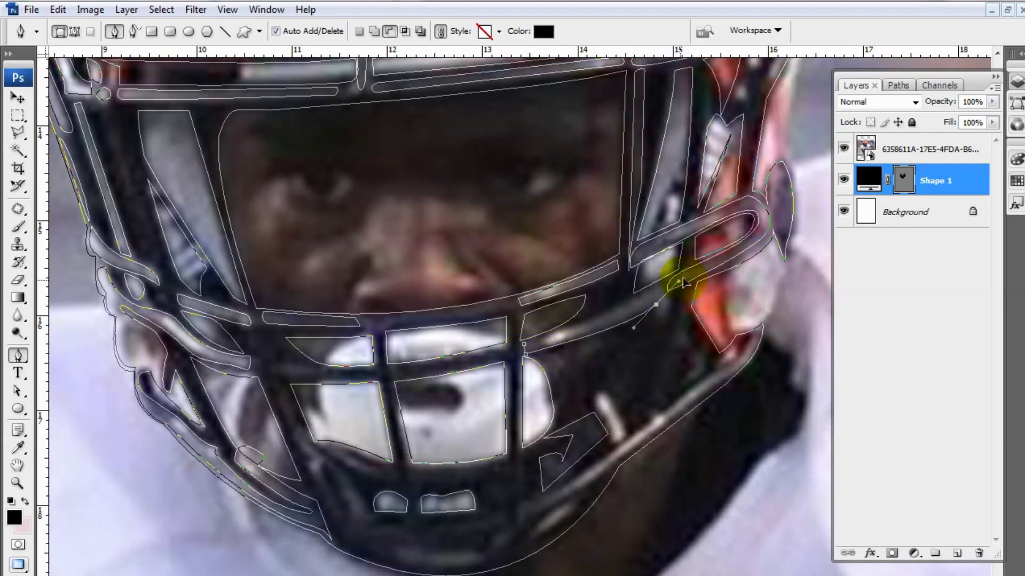
{"action": "left_click_drag", "start_coordinate": [591, 327], "coordinate": [498, 259]}
{"action": "left_click_drag", "start_coordinate": [384, 262], "coordinate": [395, 266]}
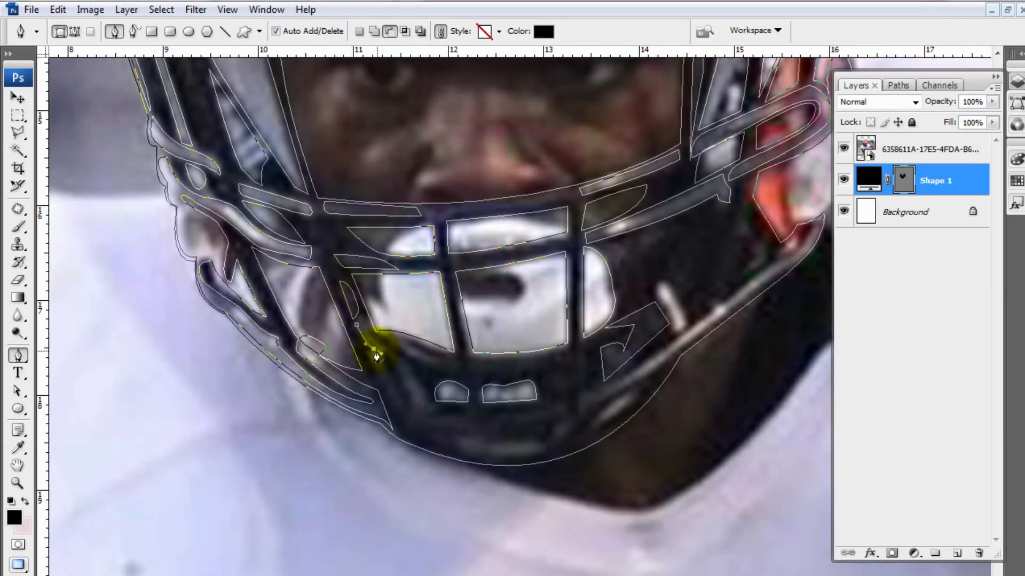
{"action": "left_click", "coordinate": [454, 372]}
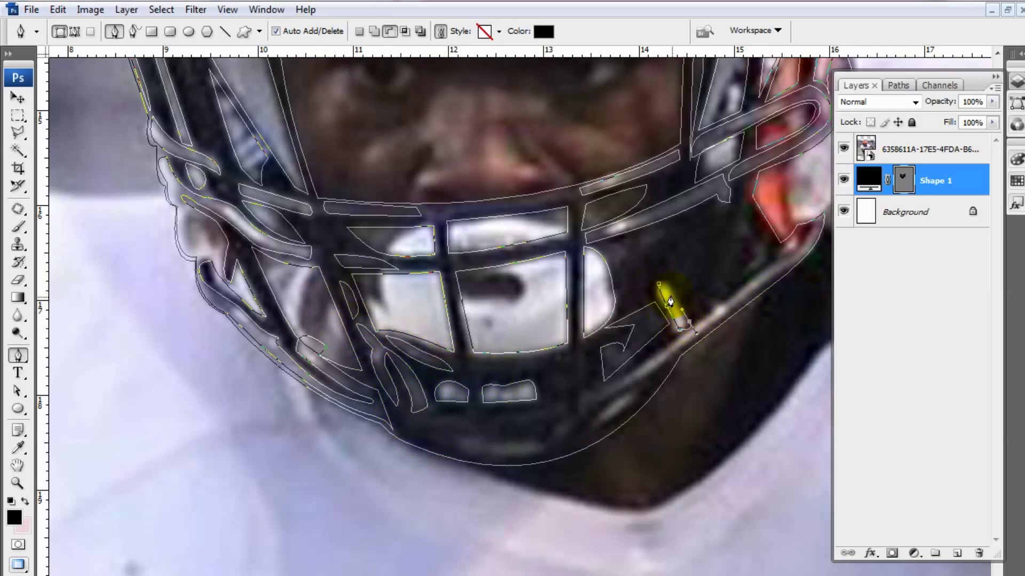
{"action": "left_click_drag", "start_coordinate": [823, 216], "coordinate": [840, 183]}
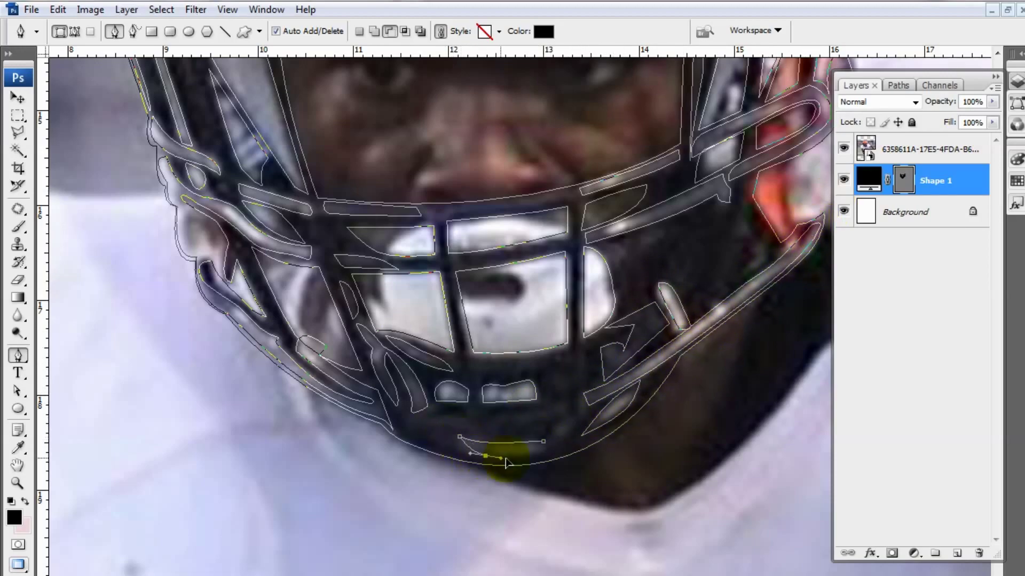
{"action": "scroll", "coordinate": [488, 459], "scroll_direction": "up", "scroll_amount": 3}
{"action": "left_click", "coordinate": [904, 180]}
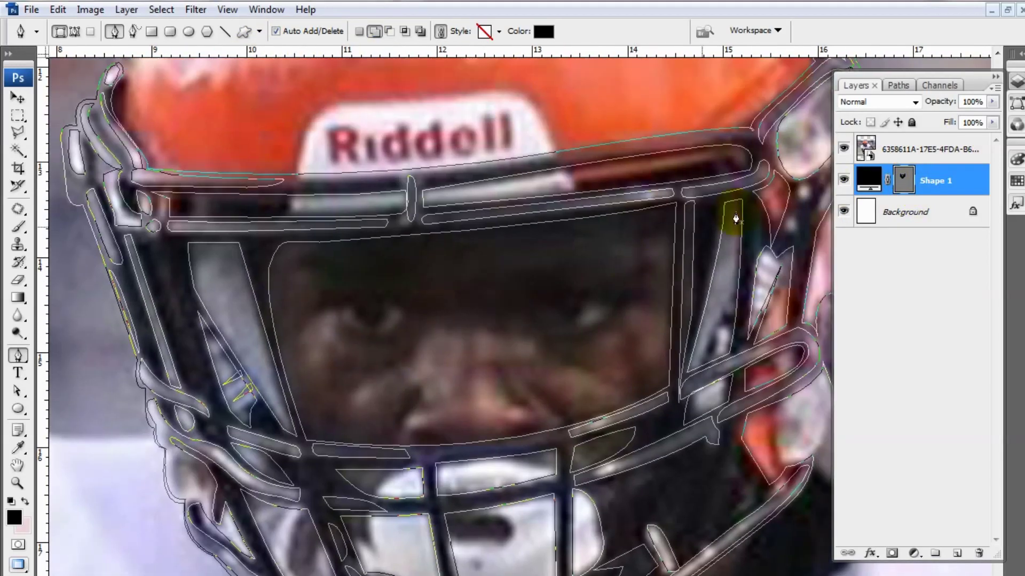
Toggle the photo layer to review the black facemask, then begin a helmet vent mark
{"action": "left_click", "coordinate": [844, 148]}
{"action": "left_click", "coordinate": [902, 180]}
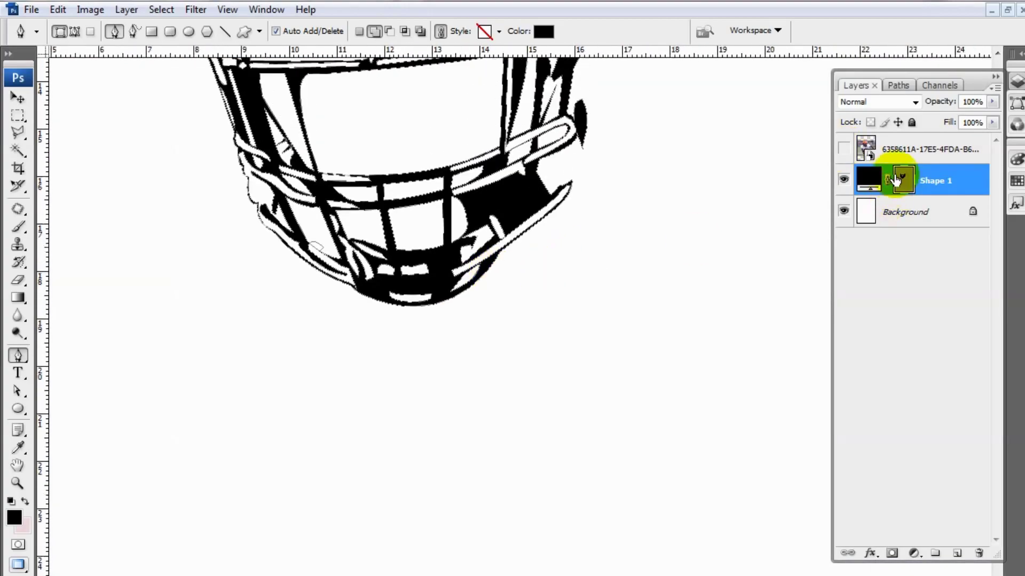
{"action": "left_click", "coordinate": [843, 148]}
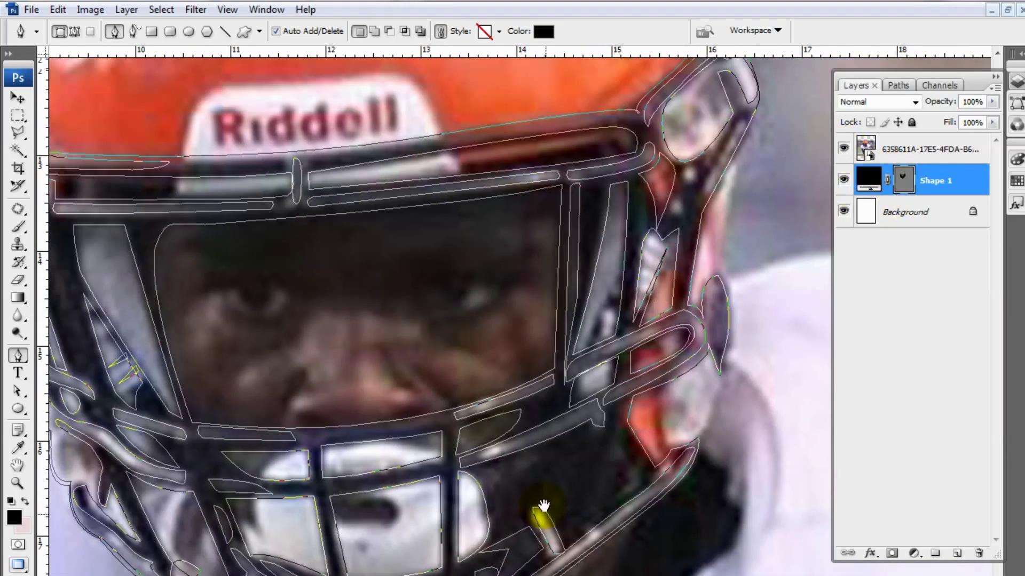
{"action": "left_click", "coordinate": [845, 149]}
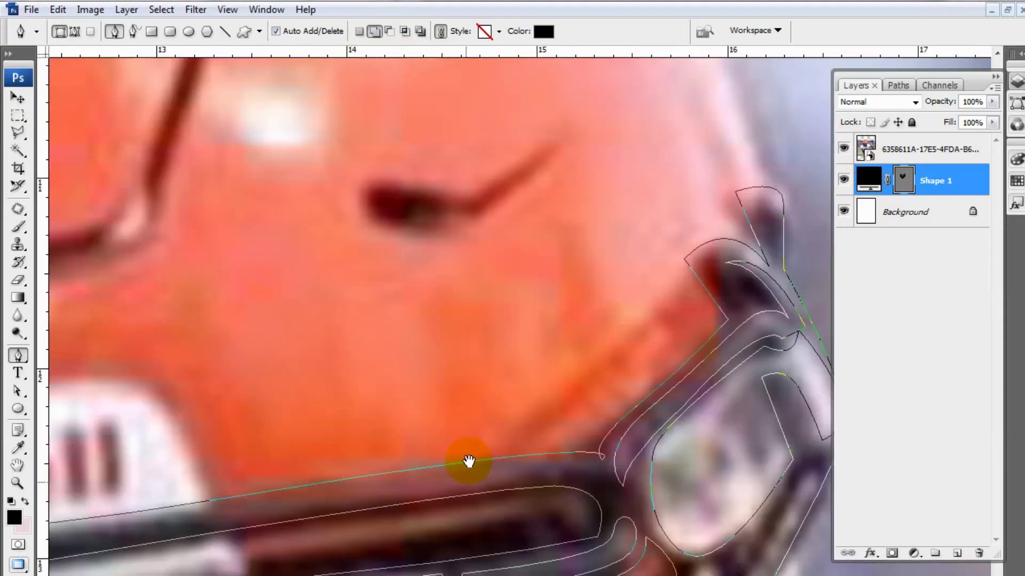
{"action": "left_click", "coordinate": [456, 288]}
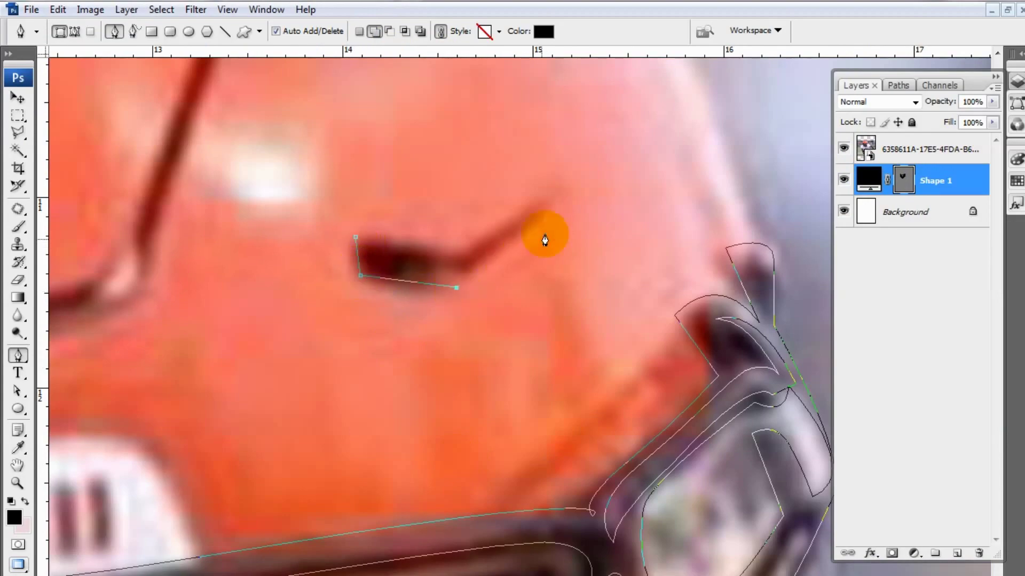
Trace and close the vent mark on the helmet top
{"action": "left_click_drag", "start_coordinate": [354, 229], "coordinate": [247, 327]}
{"action": "left_click_drag", "start_coordinate": [360, 350], "coordinate": [263, 543]}
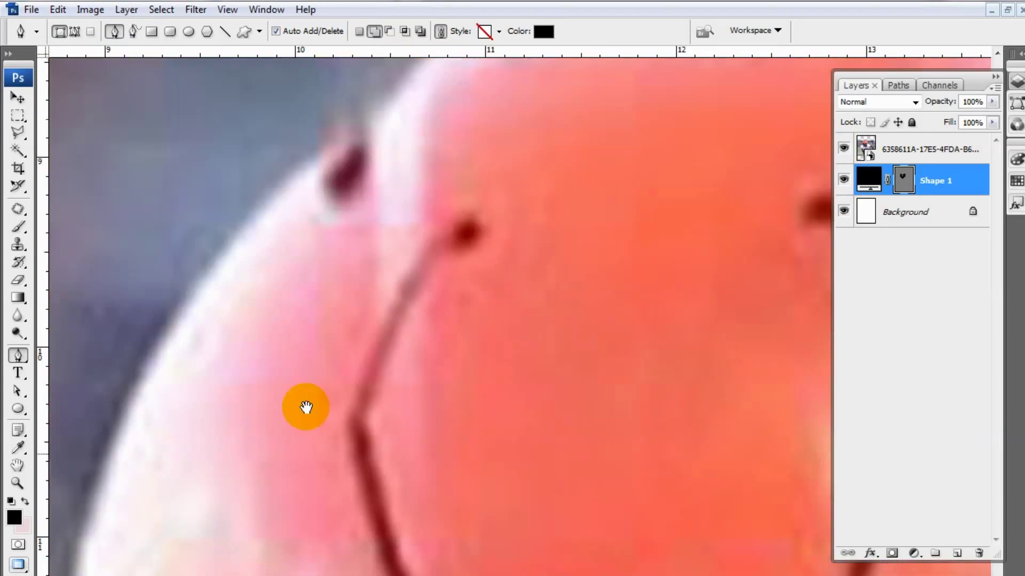
{"action": "left_click_drag", "start_coordinate": [604, 318], "coordinate": [208, 368]}
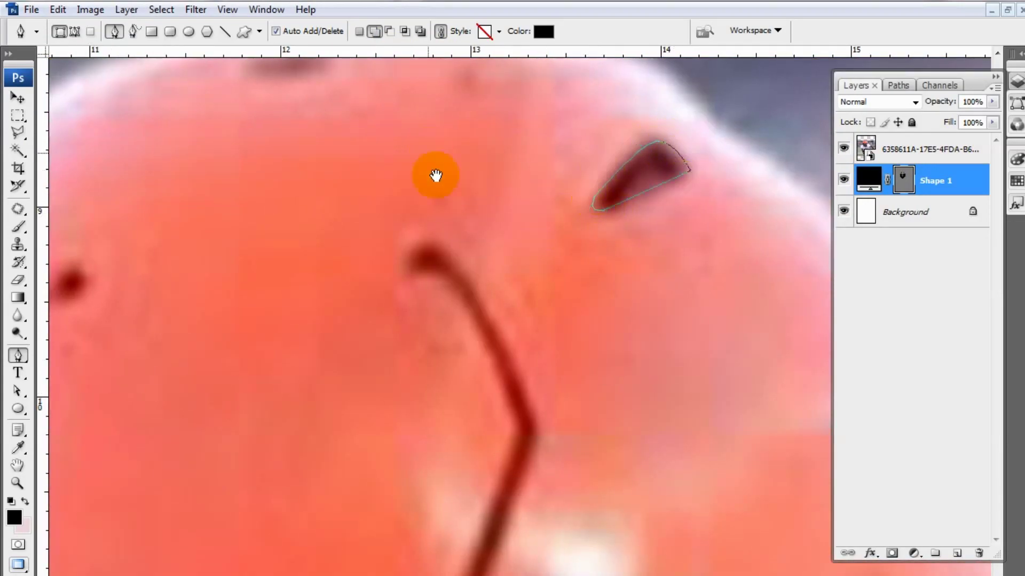
{"action": "left_click_drag", "start_coordinate": [428, 152], "coordinate": [520, 284]}
{"action": "left_click", "coordinate": [434, 217]}
Draw ellipse circles at both ends of the hexagon line
{"action": "left_click", "coordinate": [338, 201]}
{"action": "left_click_drag", "start_coordinate": [304, 213], "coordinate": [421, 79]}
{"action": "left_click_drag", "start_coordinate": [268, 290], "coordinate": [297, 320]}
{"action": "mouse_move", "coordinate": [626, 261]}
{"action": "left_mouse_down"}
{"action": "mouse_move", "coordinate": [656, 288]}
{"action": "mouse_move", "coordinate": [369, 109]}
{"action": "left_mouse_up"}
Pen-trace the hexagon line's lower part and left side around the top-left circle
{"action": "key", "text": "p"}
{"action": "left_click_drag", "start_coordinate": [441, 271], "coordinate": [792, 240]}
{"action": "left_click", "coordinate": [687, 482]}
{"action": "left_click_drag", "start_coordinate": [331, 497], "coordinate": [195, 459]}
{"action": "left_click", "coordinate": [250, 277]}
{"action": "scroll", "coordinate": [327, 508], "scroll_direction": "up", "scroll_amount": 3}
{"action": "left_click_drag", "start_coordinate": [343, 206], "coordinate": [354, 160]}
{"action": "scroll", "coordinate": [243, 350], "scroll_direction": "down", "scroll_amount": 4}
Trace the hexagon's bottom edge and right side, closing it at the top-right circle
{"action": "left_click_drag", "start_coordinate": [311, 388], "coordinate": [378, 538]}
{"action": "left_click_drag", "start_coordinate": [405, 411], "coordinate": [489, 416]}
{"action": "left_click_drag", "start_coordinate": [746, 358], "coordinate": [793, 330]}
{"action": "left_click_drag", "start_coordinate": [723, 290], "coordinate": [589, 374]}
{"action": "scroll", "coordinate": [652, 366], "scroll_direction": "up", "scroll_amount": 4}
{"action": "left_click", "coordinate": [556, 201]}
Zoom out and hide the photo to check the traced hexagon
{"action": "key", "text": "ctrl+minus"}
{"action": "left_click", "coordinate": [843, 149]}
{"action": "scroll", "coordinate": [617, 348], "scroll_direction": "down", "scroll_amount": 5}
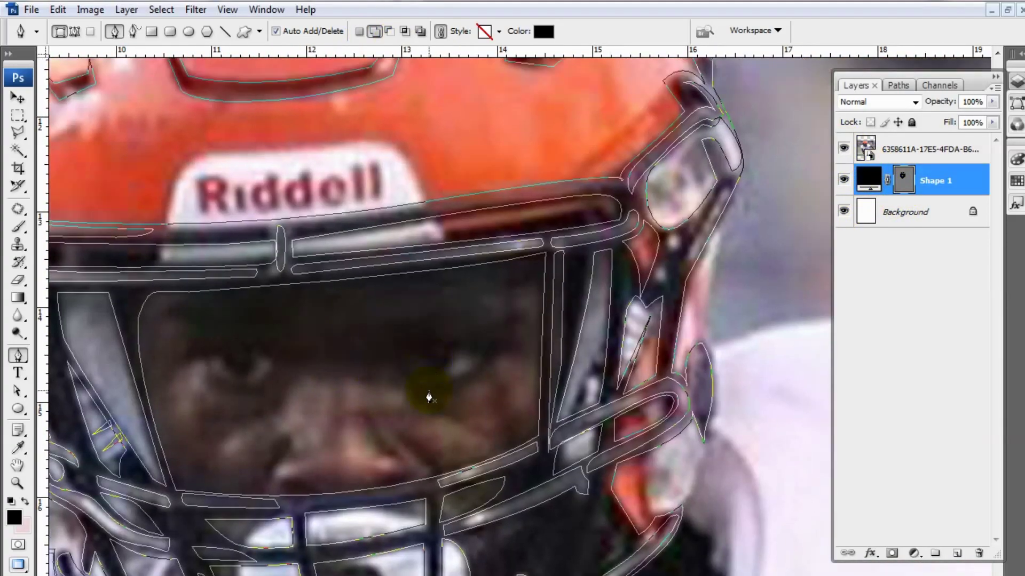
{"action": "left_click_drag", "start_coordinate": [470, 320], "coordinate": [543, 200]}
{"action": "scroll", "coordinate": [542, 200], "scroll_direction": "down", "scroll_amount": 3}
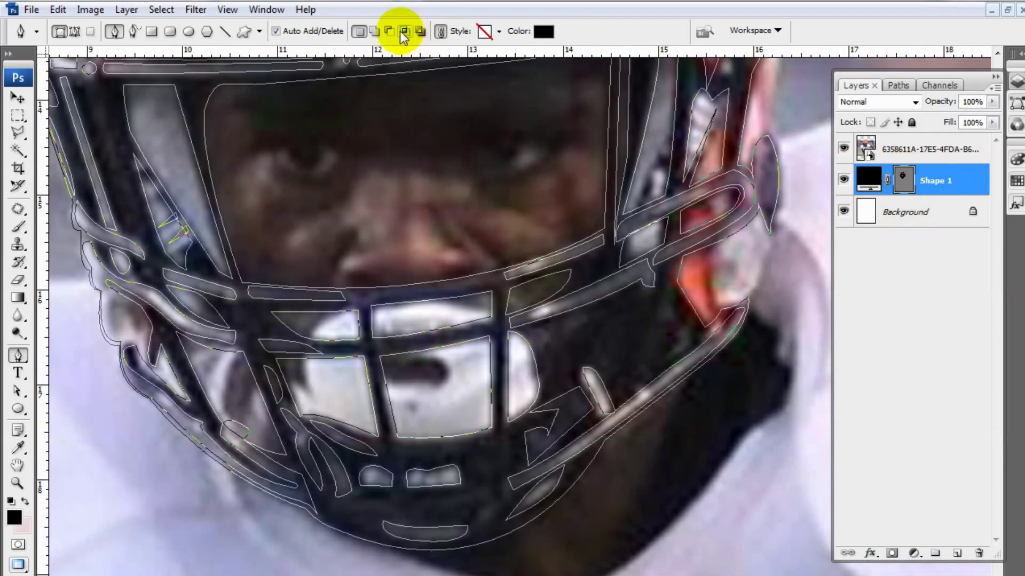
Change the path combine mode and outline a small gap in the facemask
{"action": "left_click", "coordinate": [390, 31]}
{"action": "left_click", "coordinate": [640, 372]}
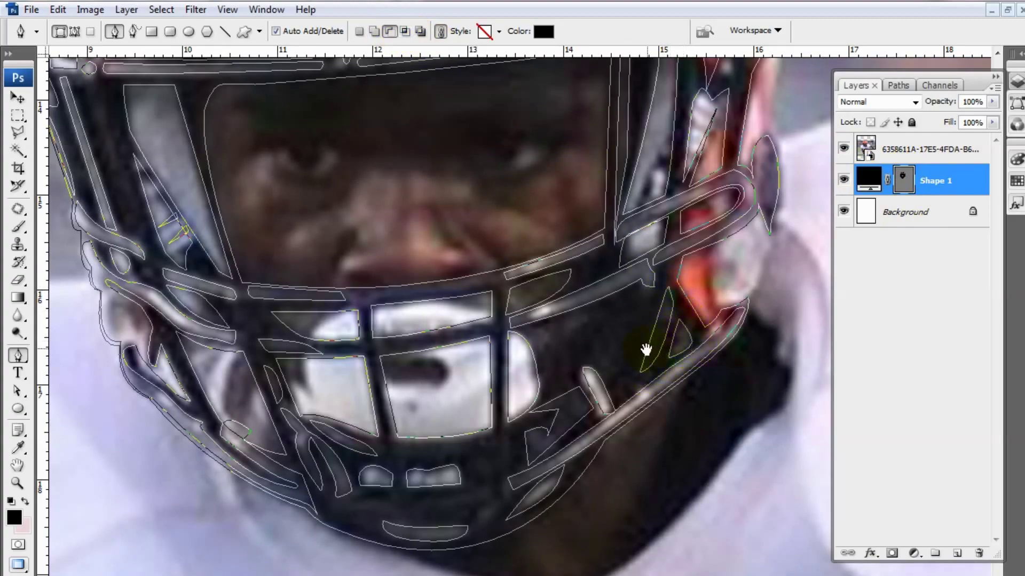
{"action": "scroll", "coordinate": [355, 485], "scroll_direction": "down", "scroll_amount": 3}
{"action": "scroll", "coordinate": [542, 368], "scroll_direction": "down", "scroll_amount": 3}
{"action": "scroll", "coordinate": [543, 369], "scroll_direction": "up", "scroll_amount": 3}
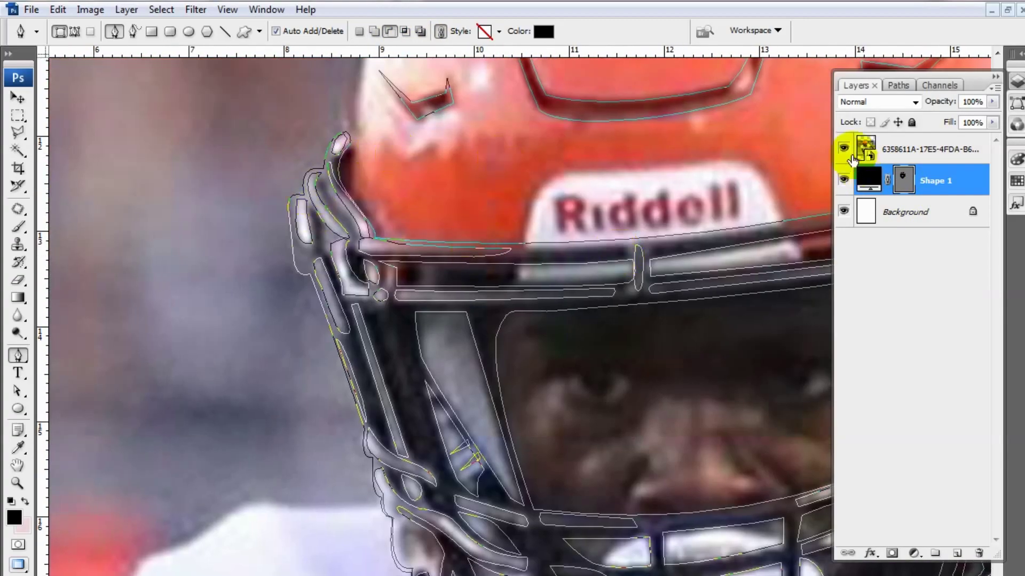
Review the linework without photo and path outlines, then add a new empty layer
{"action": "left_click", "coordinate": [843, 148]}
{"action": "left_click", "coordinate": [902, 181]}
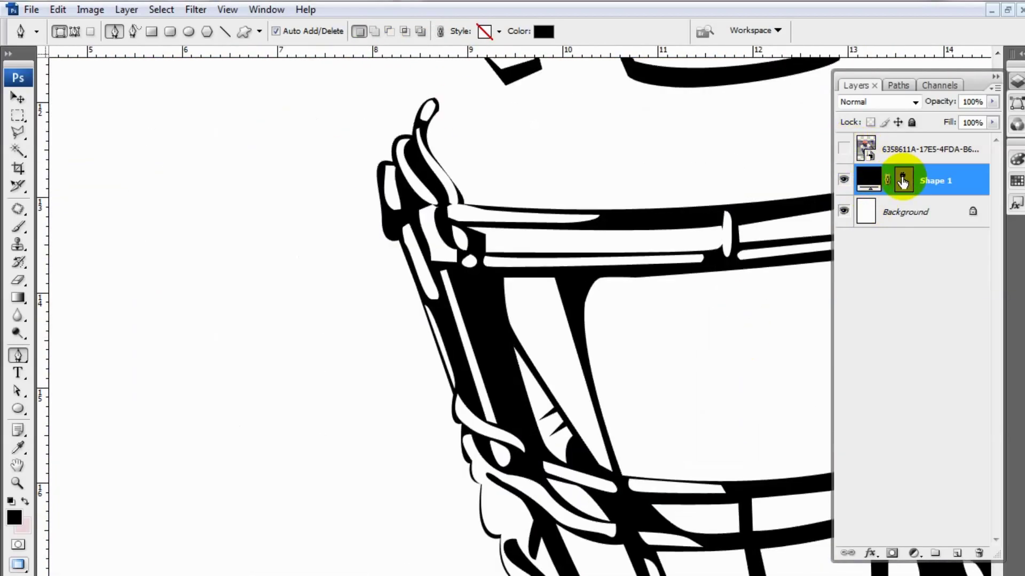
{"action": "left_click", "coordinate": [843, 148]}
{"action": "scroll", "coordinate": [444, 176], "scroll_direction": "down", "scroll_amount": 2}
{"action": "scroll", "coordinate": [393, 251], "scroll_direction": "down", "scroll_amount": 2}
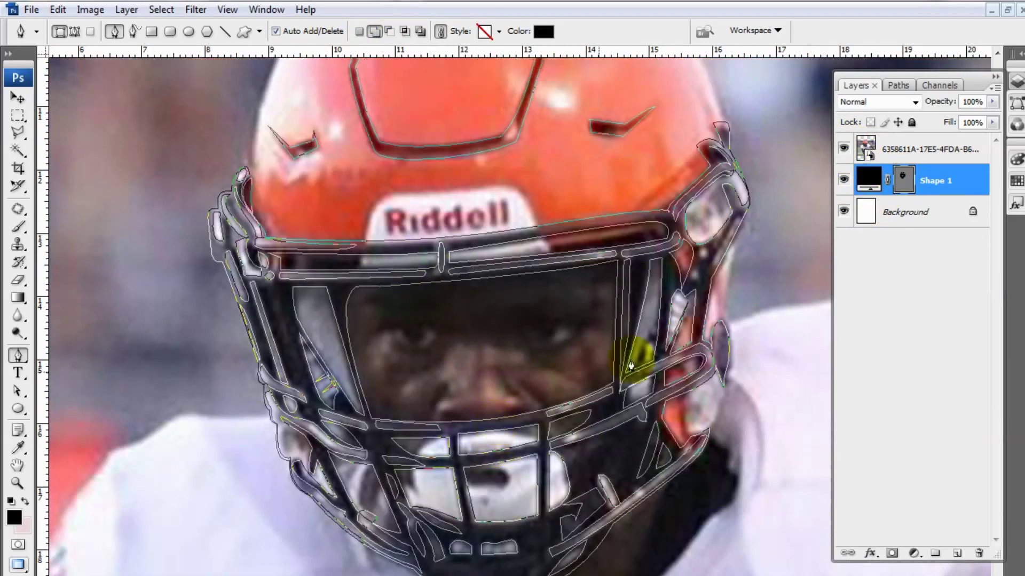
{"action": "key", "text": "ctrl+shift+alt+n"}
Sample the helmet orange and trace the curved helmet top as a new shape
{"action": "key", "text": "i"}
{"action": "left_click", "coordinate": [652, 186]}
{"action": "key", "text": "p"}
{"action": "scroll", "coordinate": [354, 331], "scroll_direction": "up", "scroll_amount": 5}
{"action": "left_click", "coordinate": [843, 148]}
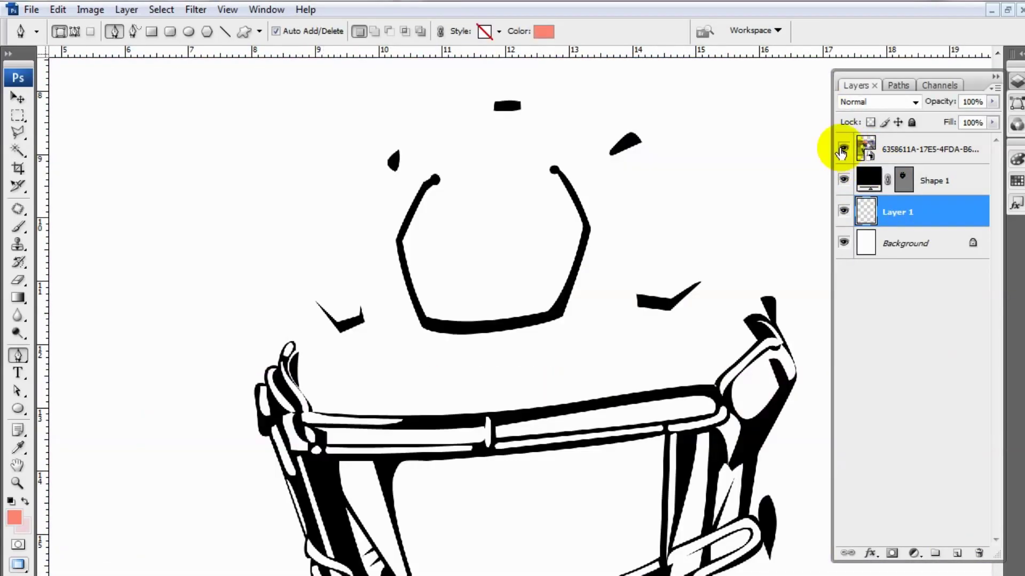
{"action": "left_click", "coordinate": [298, 464]}
{"action": "left_click", "coordinate": [844, 147]}
{"action": "left_click_drag", "start_coordinate": [402, 219], "coordinate": [438, 187]}
{"action": "left_click_drag", "start_coordinate": [530, 168], "coordinate": [586, 178]}
{"action": "mouse_move", "coordinate": [638, 199]}
{"action": "left_mouse_down"}
{"action": "mouse_move", "coordinate": [662, 224]}
{"action": "mouse_move", "coordinate": [681, 321]}
{"action": "left_mouse_up"}
Continue the helmet-shell outline down the right edge toward the chin, comparing against the photo
{"action": "left_click", "coordinate": [843, 147]}
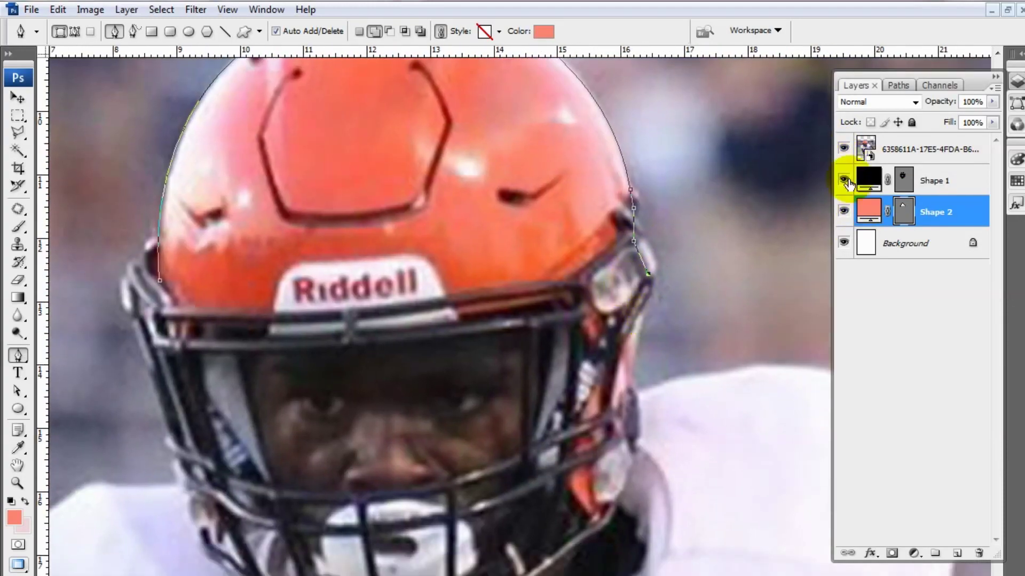
{"action": "left_click", "coordinate": [843, 148]}
{"action": "left_click", "coordinate": [657, 268]}
{"action": "left_click", "coordinate": [642, 302]}
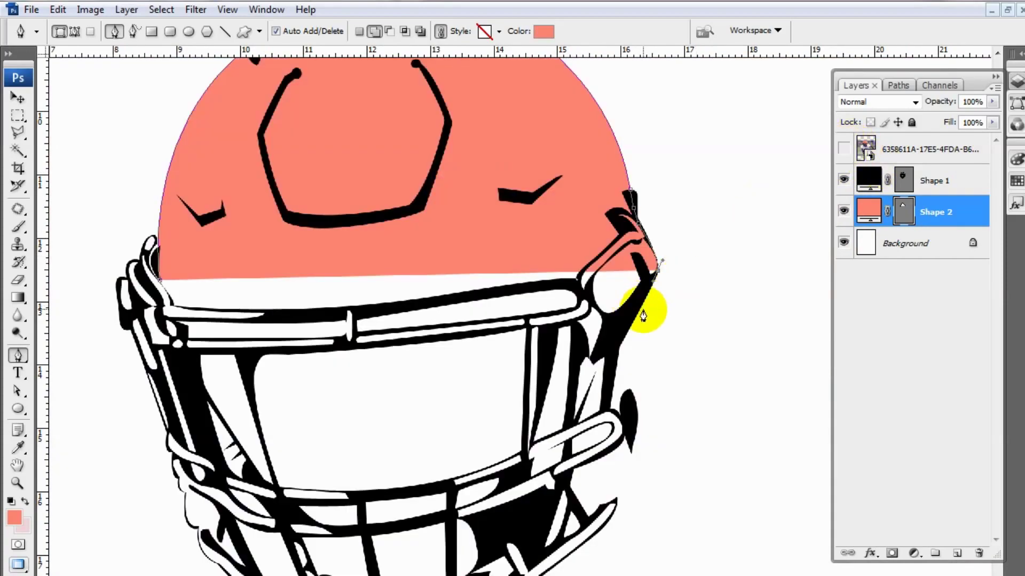
{"action": "scroll", "coordinate": [643, 309], "scroll_direction": "down", "scroll_amount": 3}
{"action": "left_click", "coordinate": [843, 148]}
{"action": "left_click", "coordinate": [633, 300]}
{"action": "left_click_drag", "start_coordinate": [638, 336], "coordinate": [635, 359]}
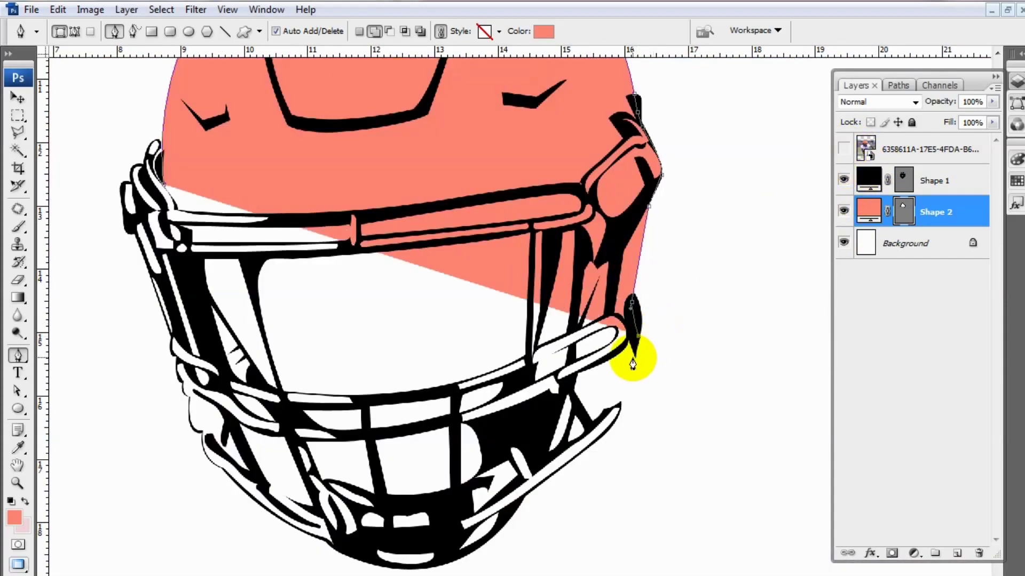
{"action": "mouse_move", "coordinate": [593, 430]}
{"action": "left_mouse_down"}
{"action": "mouse_move", "coordinate": [565, 448]}
{"action": "mouse_move", "coordinate": [600, 433]}
{"action": "left_mouse_up"}
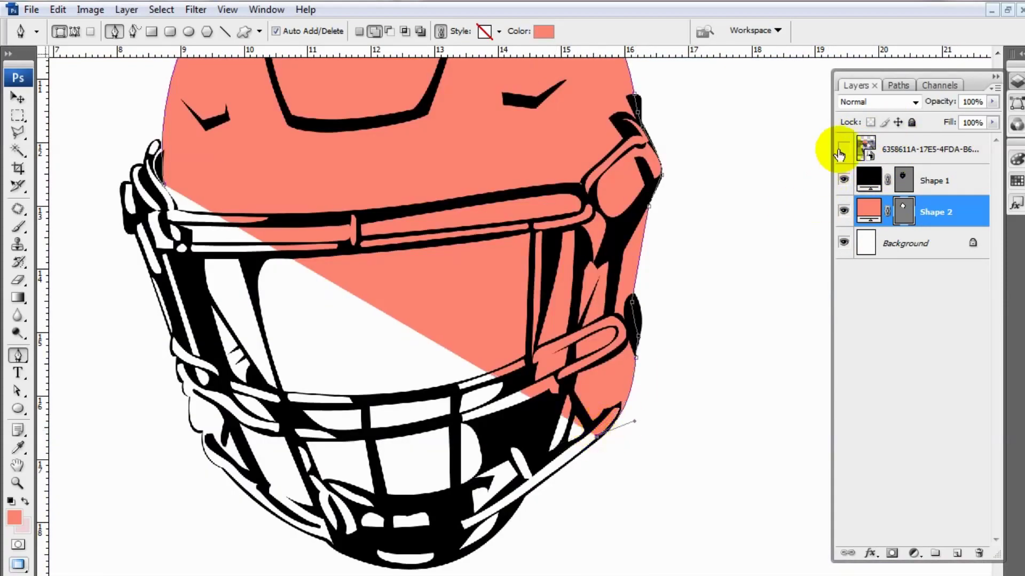
{"action": "left_click", "coordinate": [843, 149]}
{"action": "scroll", "coordinate": [574, 361], "scroll_direction": "up", "scroll_amount": 1}
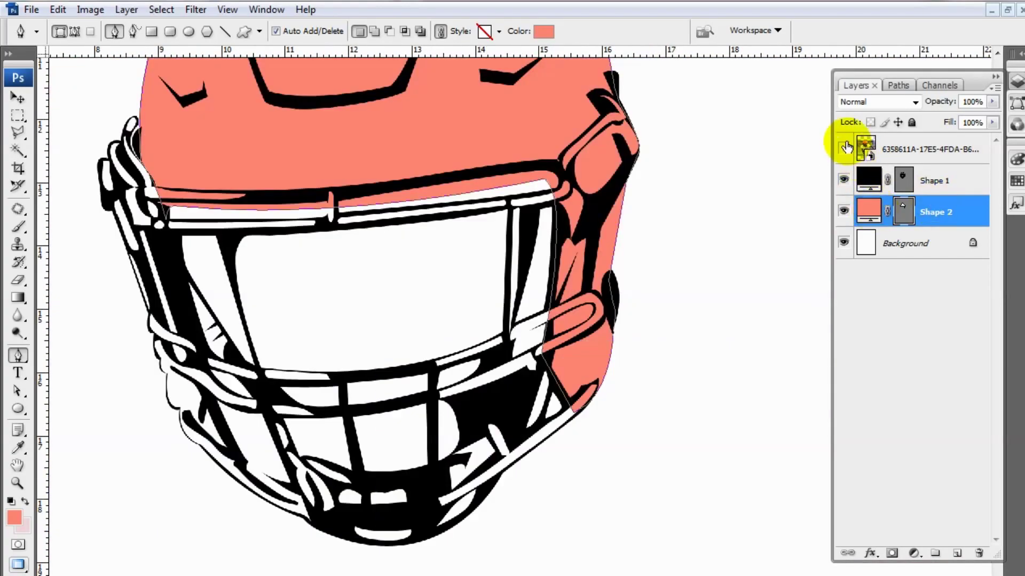
Deepen the helmet fill orange, add a new layer, and choose a light grey colour
{"action": "left_click", "coordinate": [844, 148]}
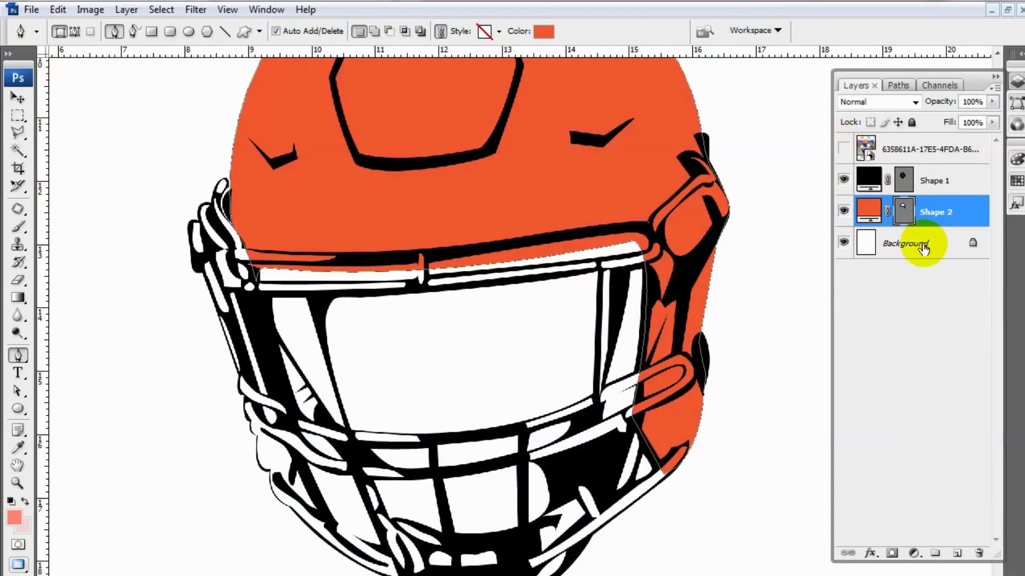
{"action": "left_click", "coordinate": [924, 244]}
{"action": "left_click", "coordinate": [957, 553]}
{"action": "left_click", "coordinate": [544, 31]}
{"action": "left_click", "coordinate": [610, 476]}
{"action": "left_click", "coordinate": [937, 424]}
Trace a grey highlight along the helmet's right side, clipped to Shape 2
{"action": "left_click", "coordinate": [622, 242]}
{"action": "left_click_drag", "start_coordinate": [602, 389], "coordinate": [561, 469]}
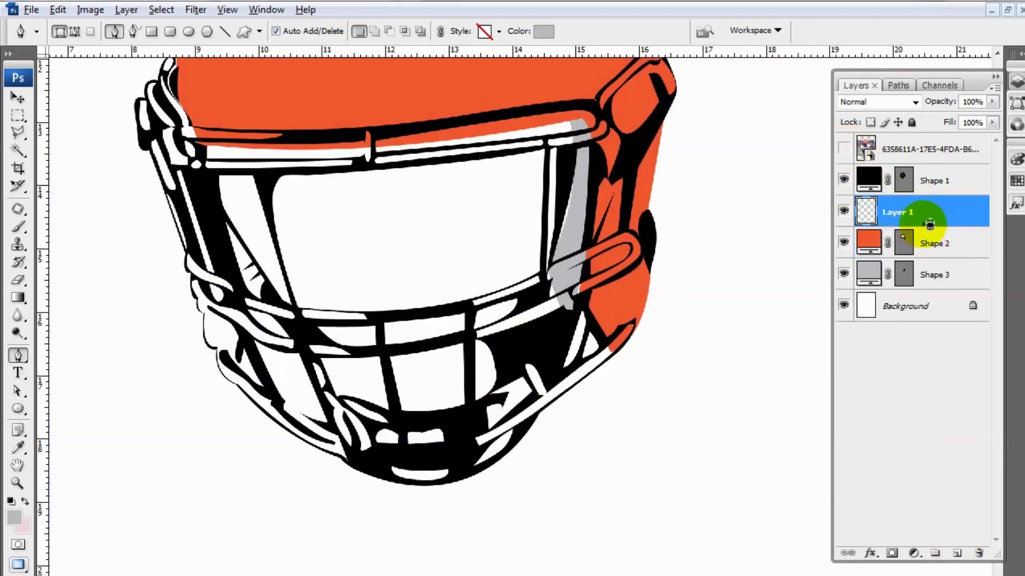
{"action": "left_click", "coordinate": [603, 255]}
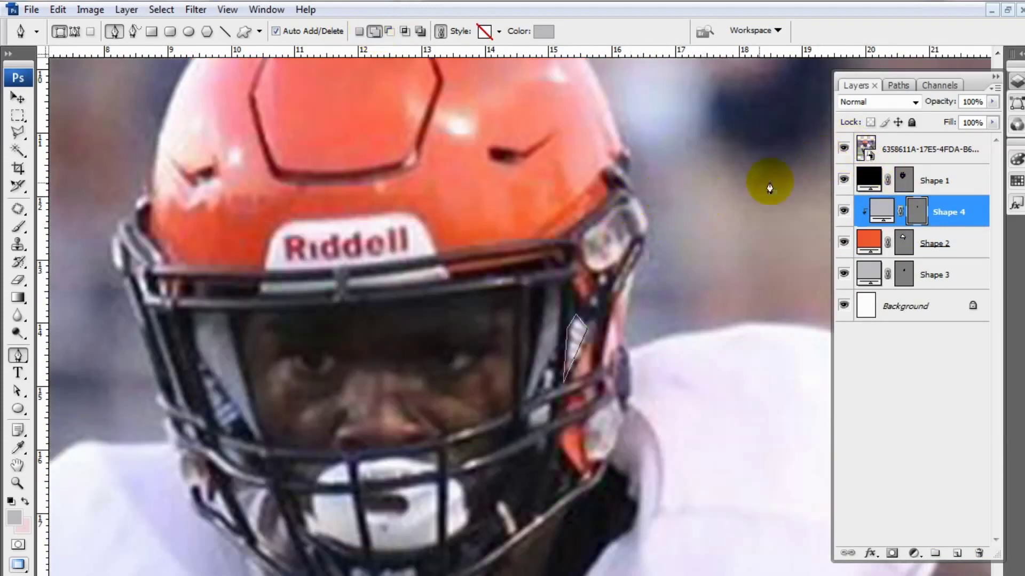
{"action": "left_click", "coordinate": [622, 203]}
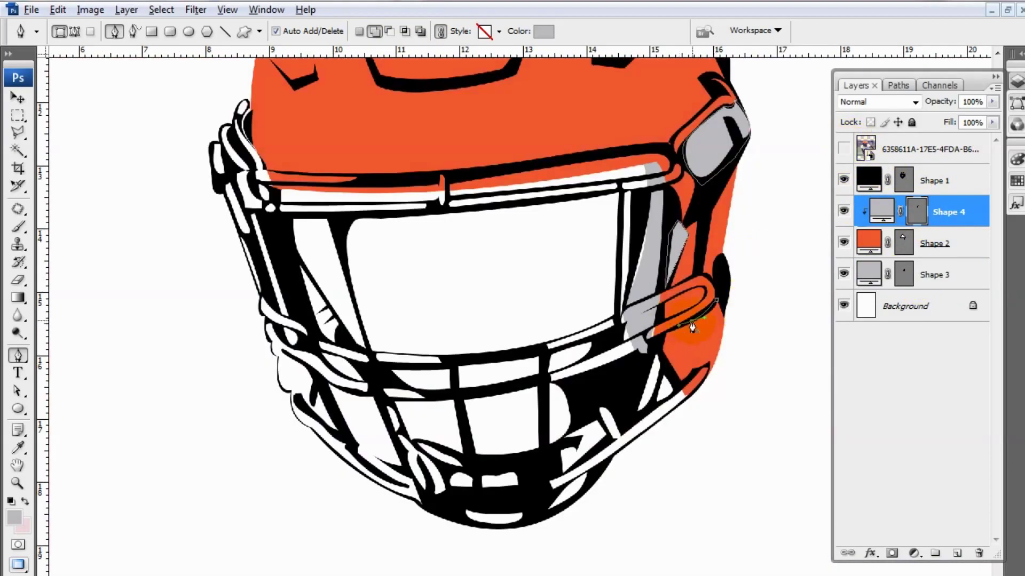
{"action": "left_click", "coordinate": [687, 369]}
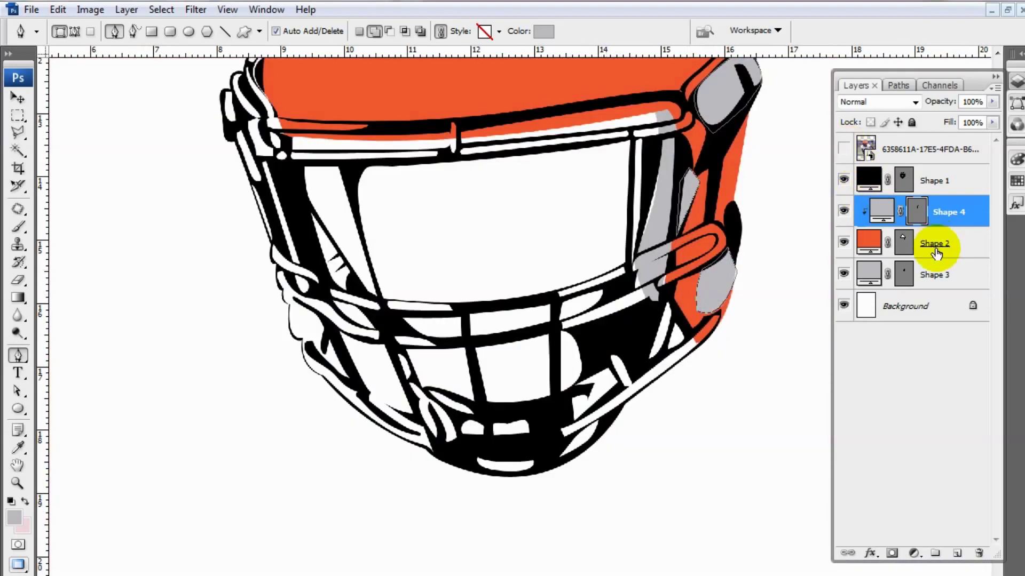
On a new layer above the background, trace the pale grey mouthguard behind the facemask
{"action": "left_click", "coordinate": [931, 304]}
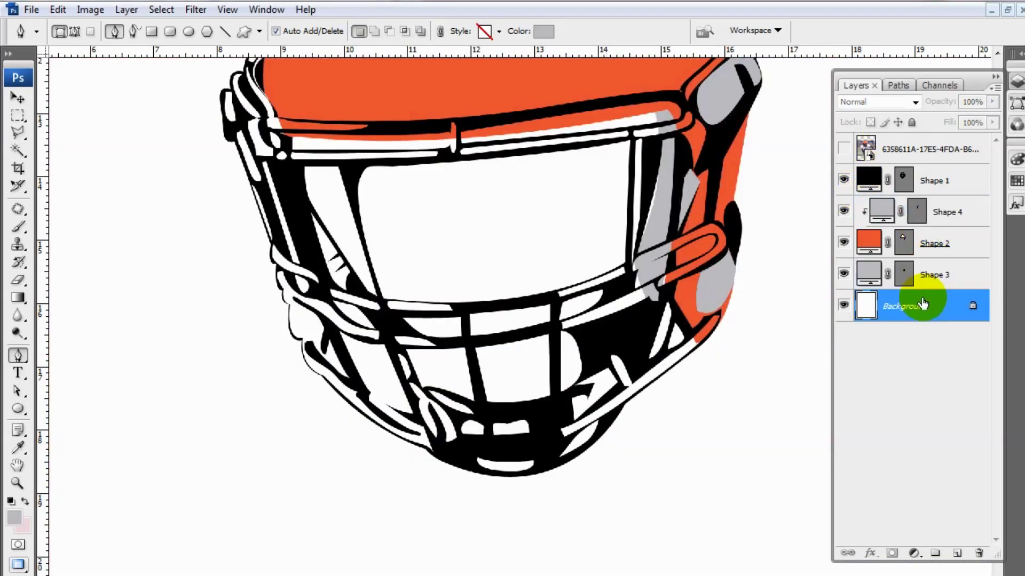
{"action": "left_click", "coordinate": [956, 553]}
{"action": "left_click", "coordinate": [843, 150]}
{"action": "left_click", "coordinate": [409, 362]}
{"action": "left_click", "coordinate": [427, 372]}
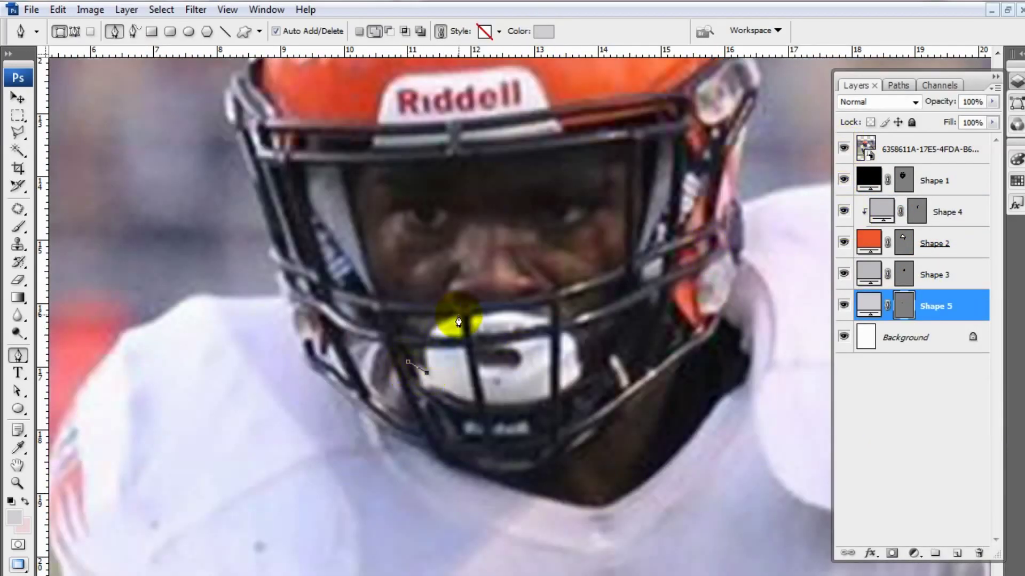
{"action": "left_click", "coordinate": [844, 150]}
{"action": "left_click_drag", "start_coordinate": [460, 401], "coordinate": [552, 424]}
{"action": "left_click", "coordinate": [906, 307]}
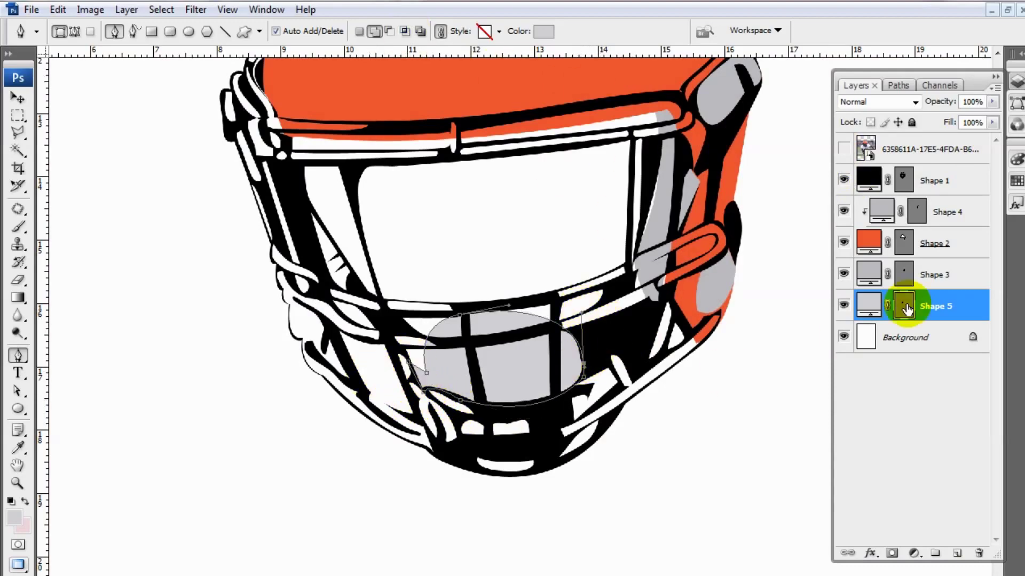
Subtract a mouth gap from the mouthguard shape
{"action": "left_click", "coordinate": [843, 150]}
{"action": "left_click_drag", "start_coordinate": [474, 352], "coordinate": [489, 370]}
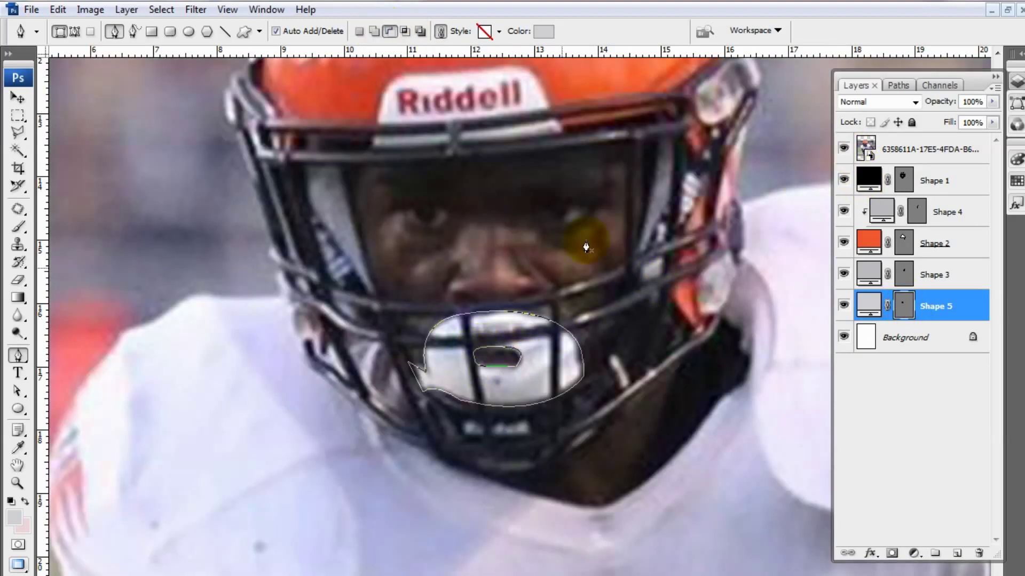
{"action": "left_click", "coordinate": [843, 150]}
Add a new empty layer clipped to the orange helmet layer
{"action": "left_click", "coordinate": [901, 247]}
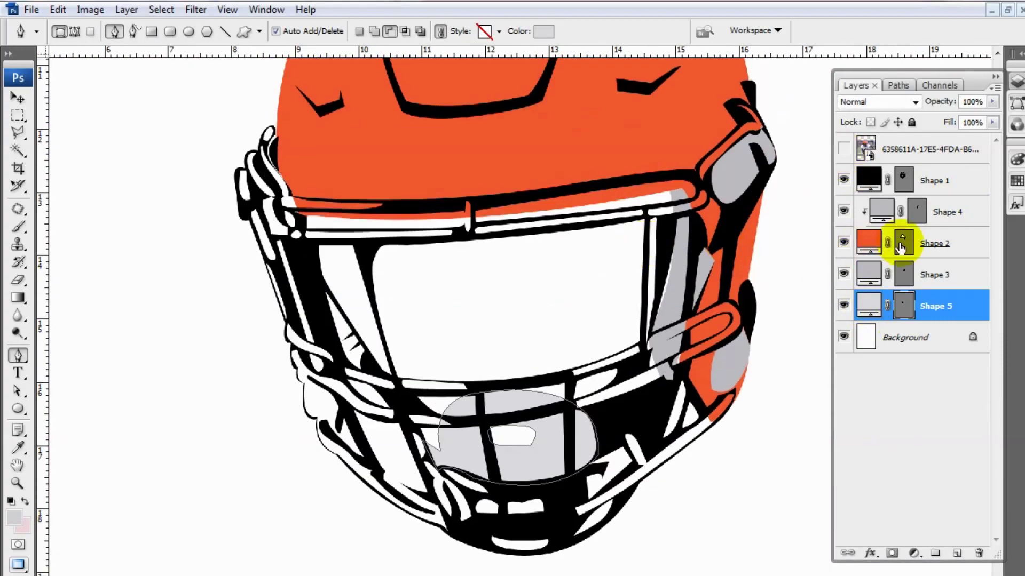
{"action": "left_click", "coordinate": [843, 149]}
{"action": "left_click", "coordinate": [957, 553]}
{"action": "key", "text": "Return"}
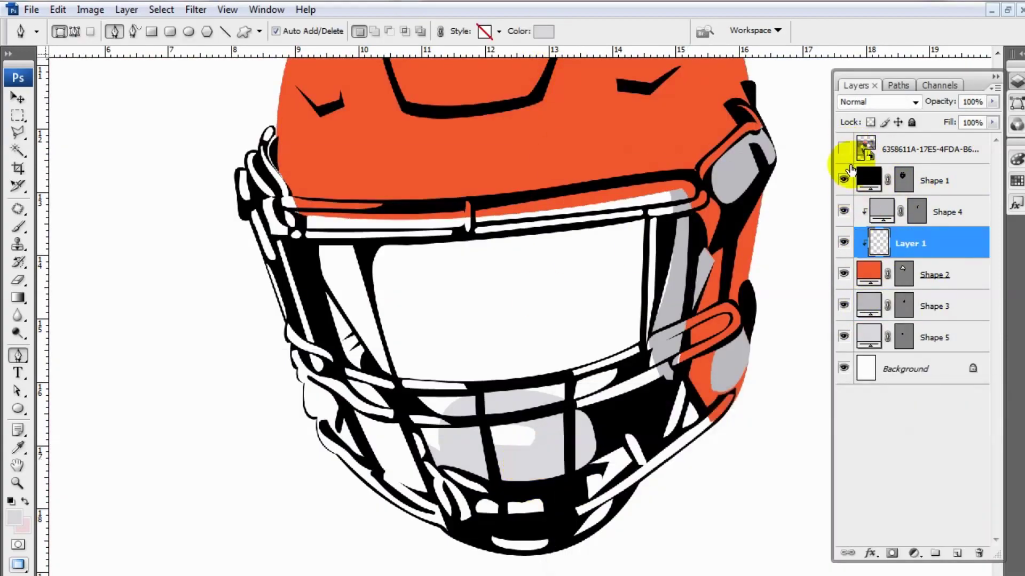
Draw a pale grey label plate on the helmet front and set its colour
{"action": "left_click", "coordinate": [843, 149]}
{"action": "left_click", "coordinate": [387, 224]}
{"action": "left_click_drag", "start_coordinate": [408, 156], "coordinate": [422, 148]}
{"action": "left_click", "coordinate": [844, 149]}
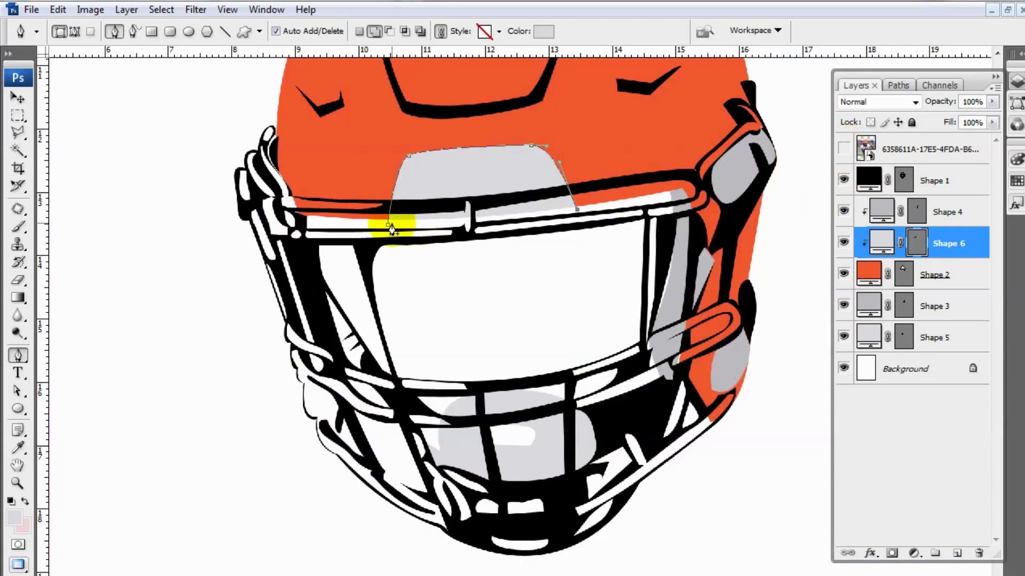
{"action": "left_click", "coordinate": [388, 223]}
{"action": "left_click", "coordinate": [843, 149]}
{"action": "double_click", "coordinate": [868, 242]}
{"action": "key", "text": "Return"}
{"action": "left_click", "coordinate": [843, 149]}
On the Shape 3 layer, draw a grey shading strip along the inner left facemask bar
{"action": "left_click", "coordinate": [907, 275]}
{"action": "left_click", "coordinate": [908, 303]}
{"action": "left_click", "coordinate": [843, 149]}
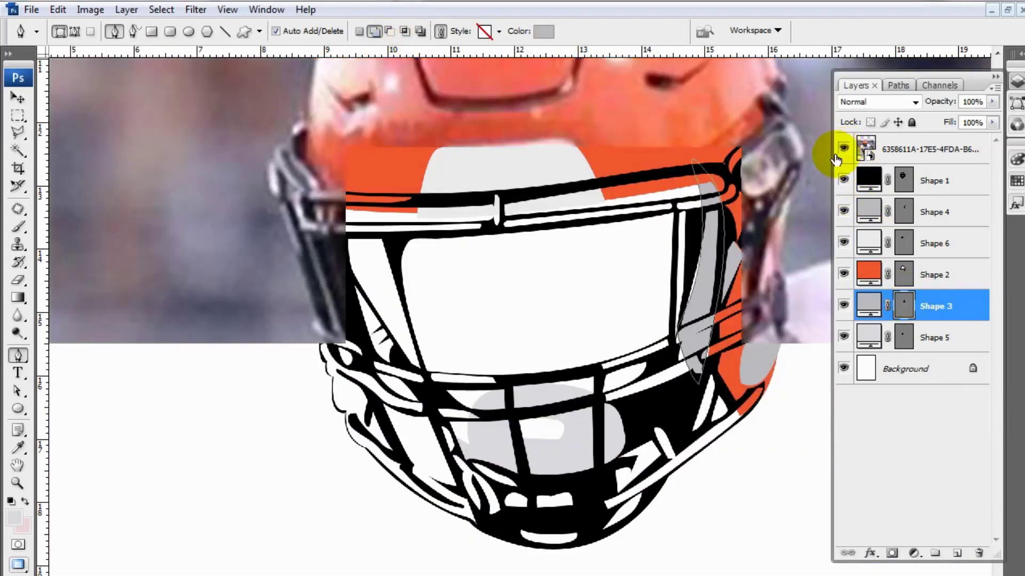
{"action": "left_click", "coordinate": [408, 367]}
{"action": "left_click", "coordinate": [423, 366]}
{"action": "left_click", "coordinate": [384, 233]}
{"action": "left_click", "coordinate": [347, 239]}
{"action": "left_click", "coordinate": [843, 149]}
{"action": "left_click", "coordinate": [844, 149]}
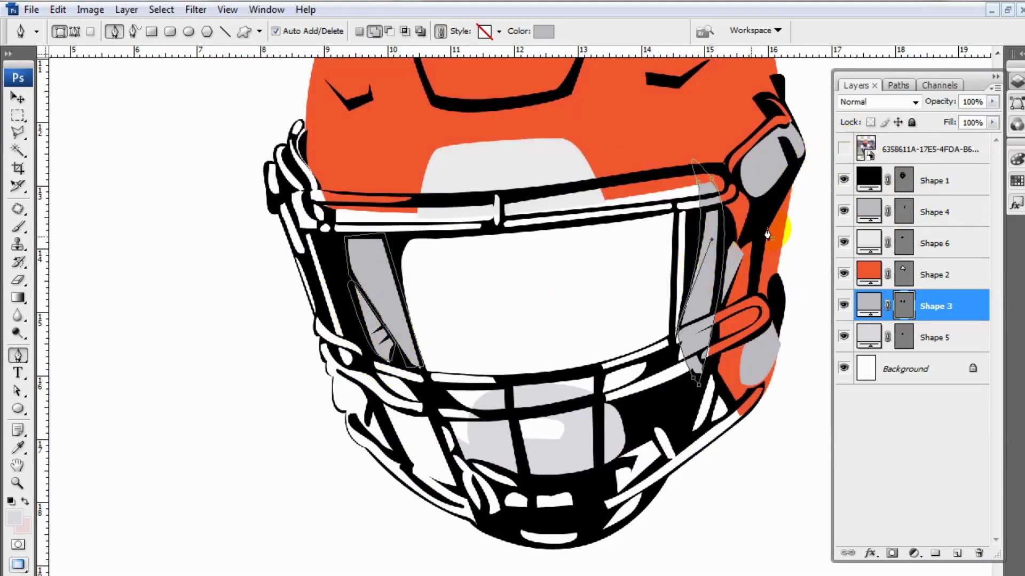
{"action": "left_click", "coordinate": [843, 149]}
Add a new layer above the background and set the fill colour to dark grey
{"action": "left_click", "coordinate": [907, 368]}
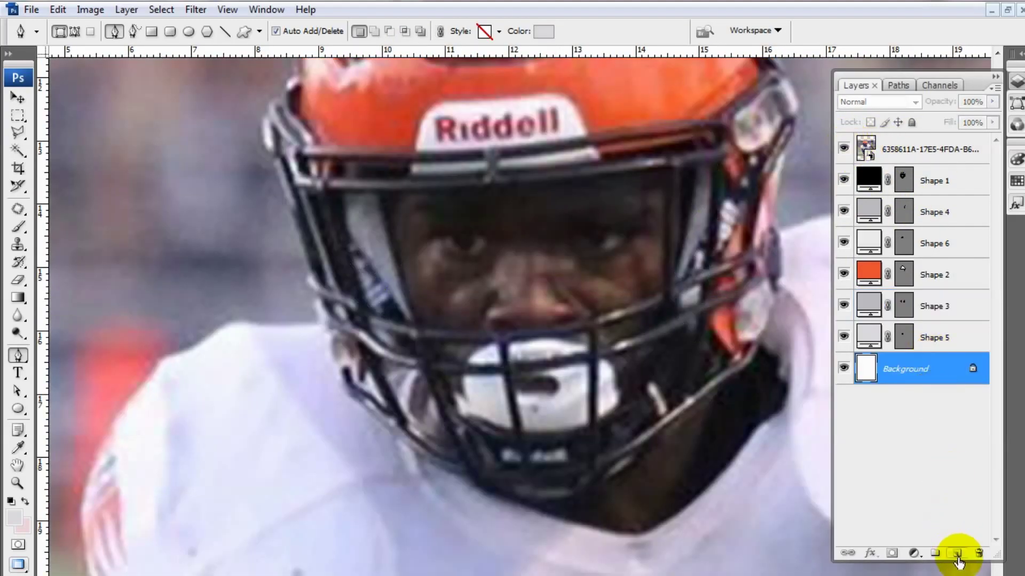
{"action": "left_click", "coordinate": [958, 562]}
{"action": "left_click", "coordinate": [843, 149]}
{"action": "left_click", "coordinate": [543, 31]}
{"action": "left_click", "coordinate": [359, 218]}
{"action": "left_click", "coordinate": [936, 425]}
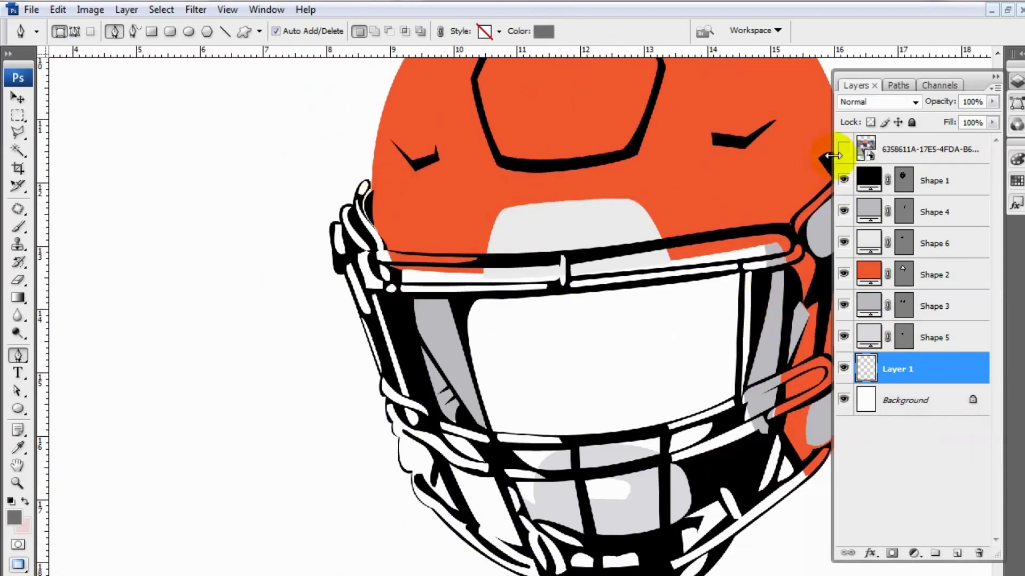
Zoom in and start tracing the dark grey facemask shape along its lower edge
{"action": "key", "text": "ctrl+plus"}
{"action": "left_click", "coordinate": [371, 210]}
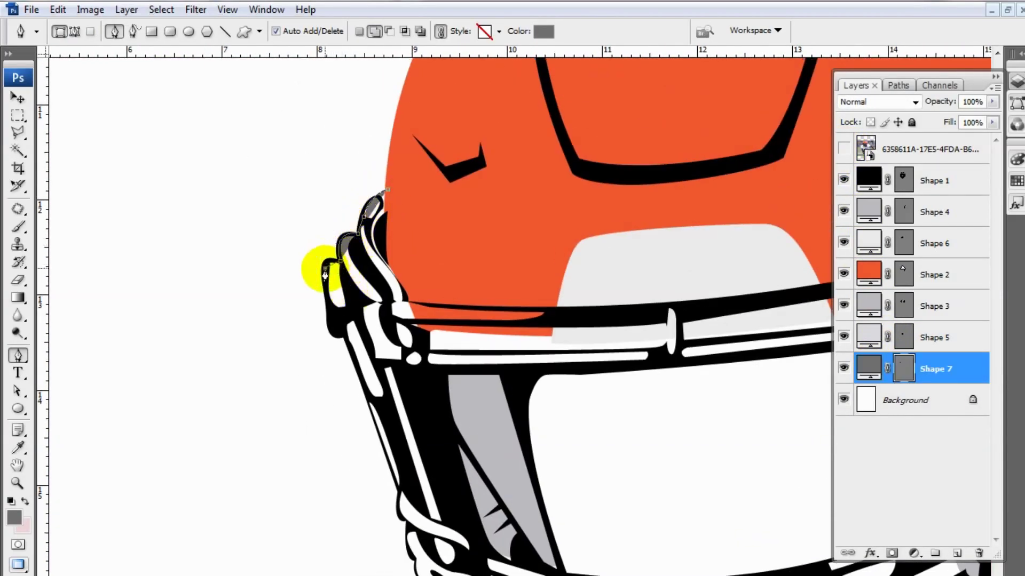
{"action": "left_click_drag", "start_coordinate": [402, 502], "coordinate": [372, 340]}
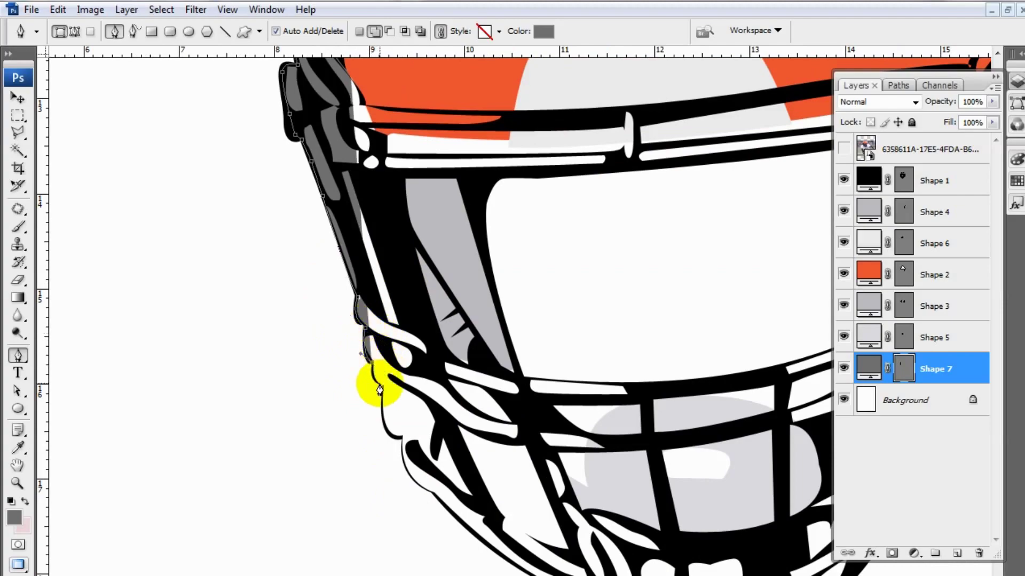
{"action": "scroll", "coordinate": [347, 354], "scroll_direction": "down", "scroll_amount": 5}
{"action": "left_click", "coordinate": [378, 418]}
{"action": "left_click", "coordinate": [458, 431]}
{"action": "scroll", "coordinate": [448, 470], "scroll_direction": "right", "scroll_amount": 5}
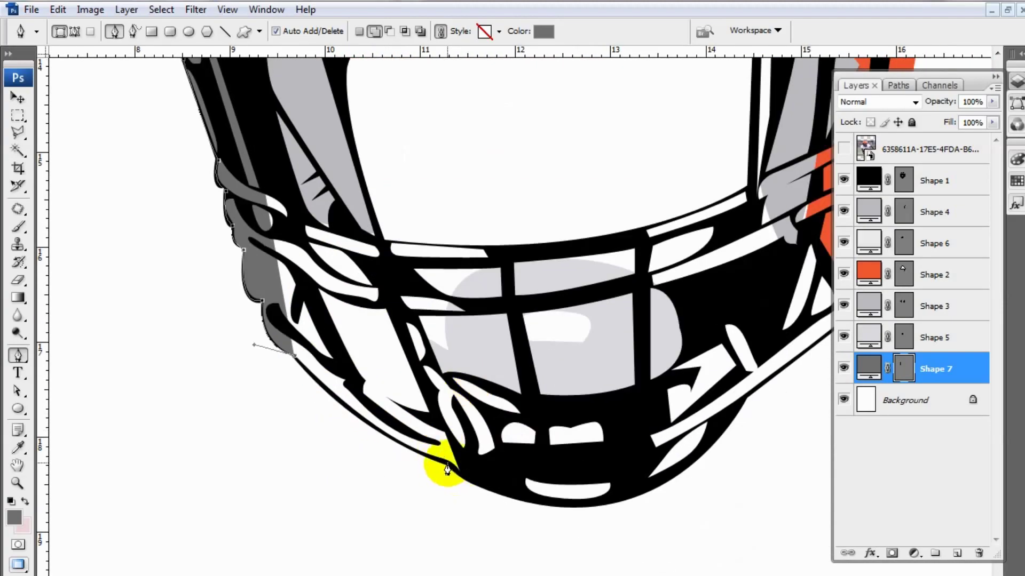
{"action": "left_click", "coordinate": [447, 461]}
{"action": "left_click", "coordinate": [703, 446]}
{"action": "left_click", "coordinate": [744, 396]}
{"action": "scroll", "coordinate": [767, 373], "scroll_direction": "right", "scroll_amount": 5}
{"action": "scroll", "coordinate": [767, 373], "scroll_direction": "up", "scroll_amount": 2}
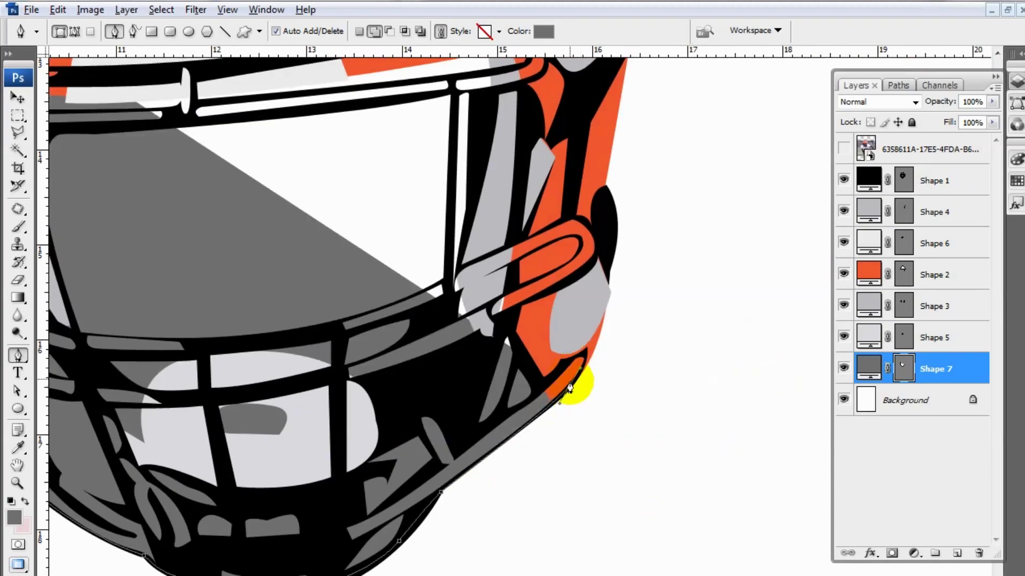
Continue the facemask outline along the bars and up the left side, checking against the photo
{"action": "left_click", "coordinate": [844, 149]}
{"action": "left_click", "coordinate": [843, 149]}
{"action": "scroll", "coordinate": [613, 274], "scroll_direction": "left", "scroll_amount": 5}
{"action": "scroll", "coordinate": [857, 169], "scroll_direction": "up", "scroll_amount": 1}
{"action": "left_click", "coordinate": [843, 149]}
{"action": "left_click", "coordinate": [843, 149]}
{"action": "left_click", "coordinate": [683, 393]}
{"action": "left_click", "coordinate": [685, 347]}
{"action": "left_click", "coordinate": [549, 399]}
{"action": "left_click", "coordinate": [406, 425]}
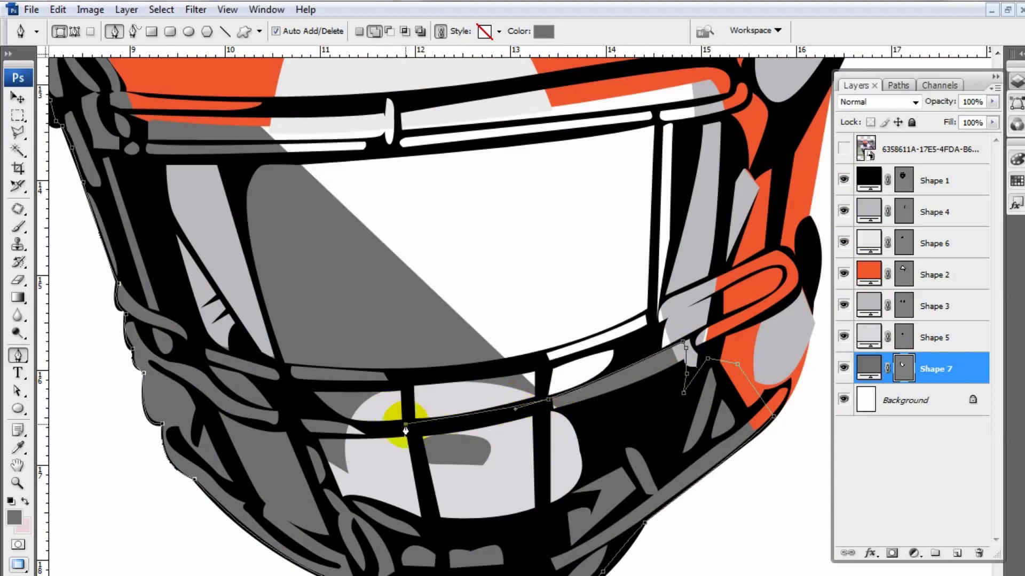
{"action": "left_click", "coordinate": [843, 149]}
{"action": "left_click", "coordinate": [844, 149]}
{"action": "scroll", "coordinate": [629, 286], "scroll_direction": "up", "scroll_amount": 1}
{"action": "scroll", "coordinate": [630, 286], "scroll_direction": "left", "scroll_amount": 1}
{"action": "left_click", "coordinate": [342, 466]}
{"action": "left_click", "coordinate": [281, 213]}
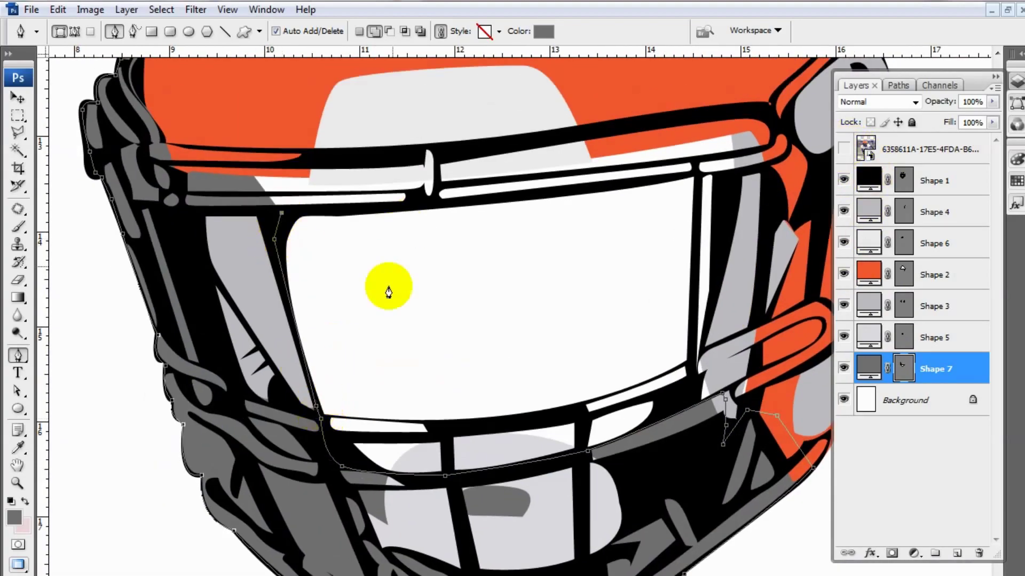
Finish the outline around the visor and subtract the visor opening from Shape 7
{"action": "left_click", "coordinate": [598, 421]}
{"action": "scroll", "coordinate": [607, 420], "scroll_direction": "up", "scroll_amount": 1}
{"action": "scroll", "coordinate": [606, 420], "scroll_direction": "right", "scroll_amount": 1}
{"action": "left_click", "coordinate": [607, 420]}
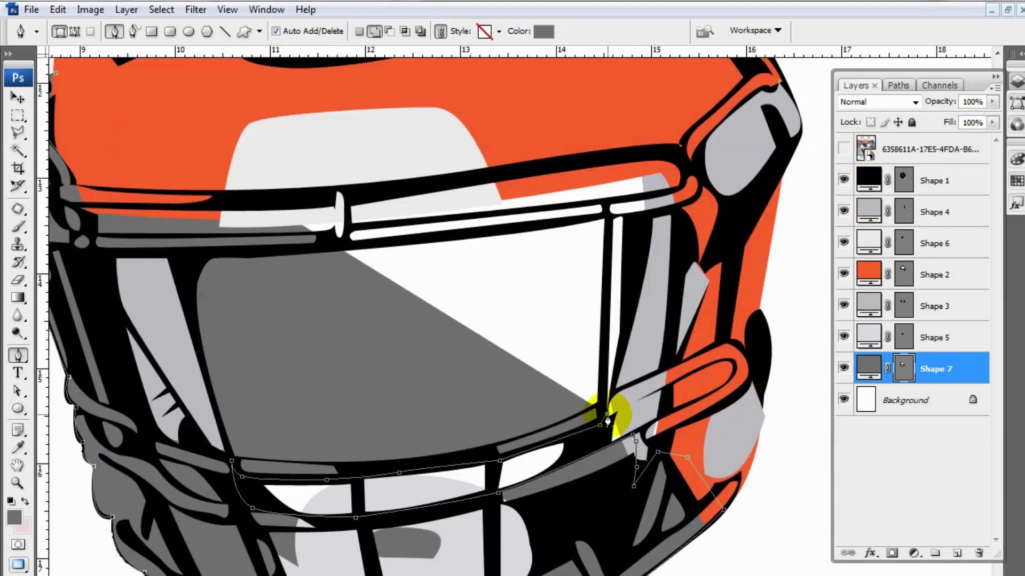
{"action": "scroll", "coordinate": [624, 415], "scroll_direction": "up", "scroll_amount": 1}
{"action": "left_click", "coordinate": [623, 302]}
{"action": "scroll", "coordinate": [667, 258], "scroll_direction": "left", "scroll_amount": 1}
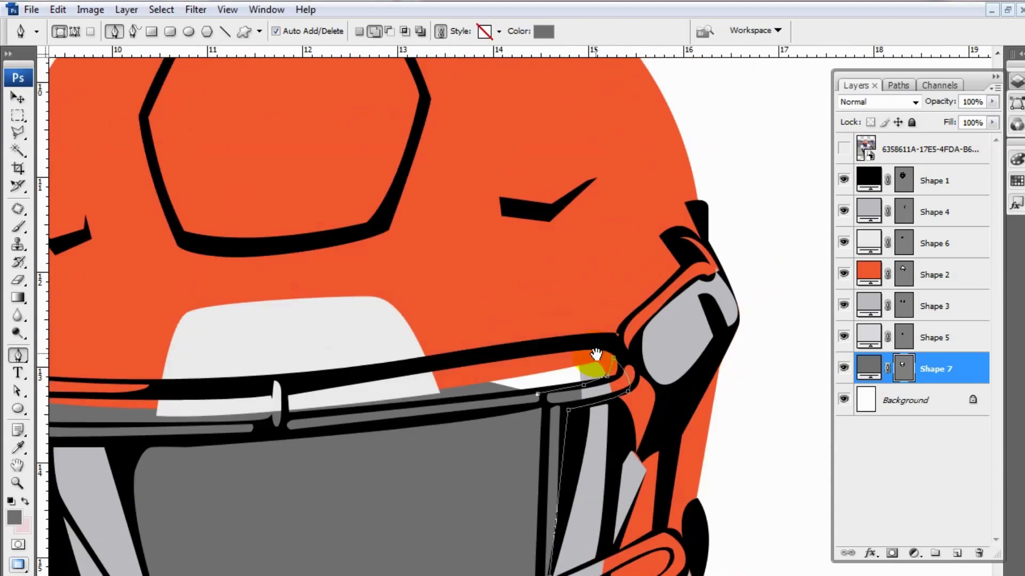
{"action": "left_click", "coordinate": [547, 307]}
{"action": "left_click", "coordinate": [473, 307]}
{"action": "left_click", "coordinate": [464, 279]}
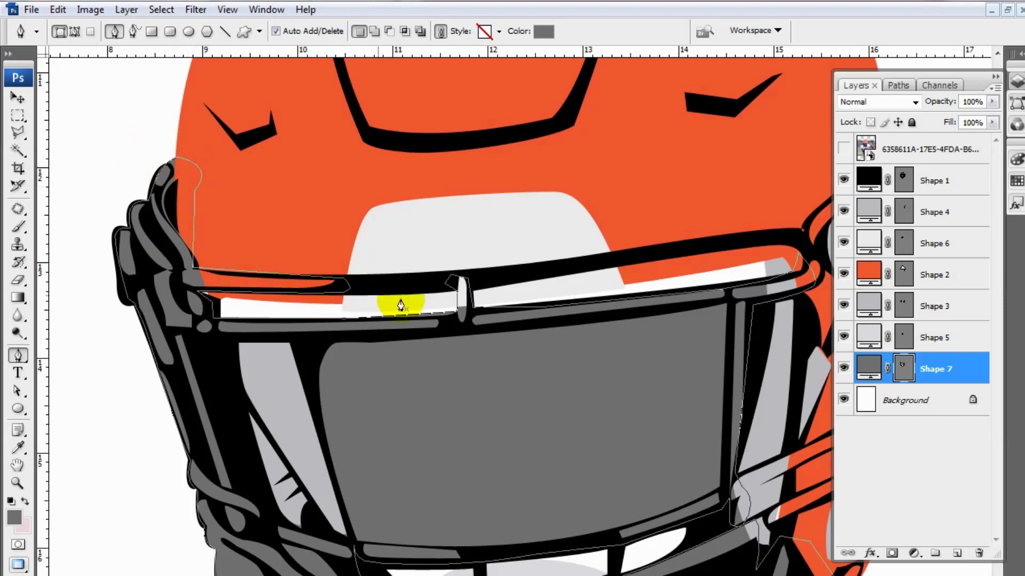
{"action": "key", "text": "ctrl+minus"}
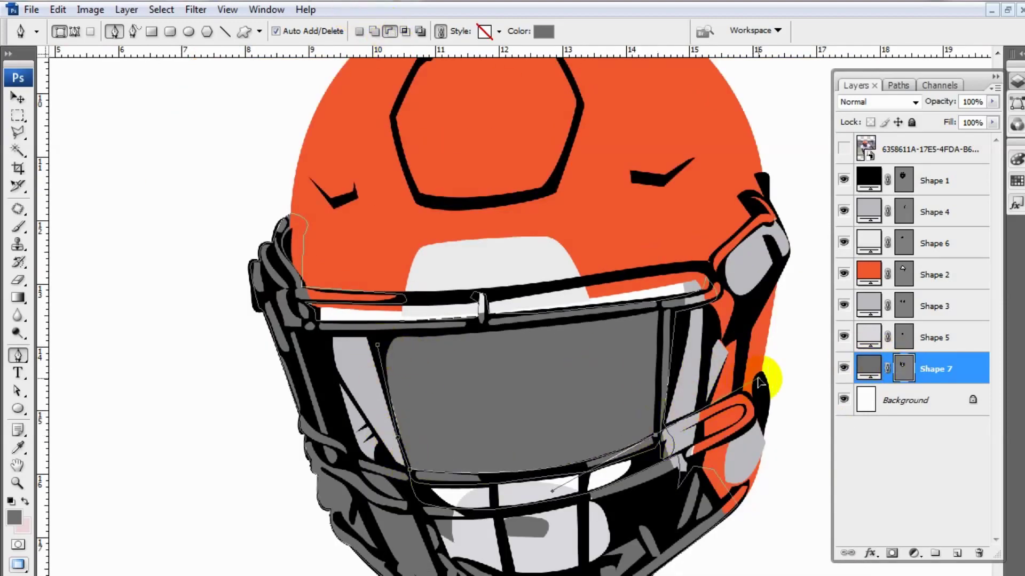
{"action": "left_click", "coordinate": [652, 308]}
{"action": "left_click", "coordinate": [401, 339]}
{"action": "scroll", "coordinate": [628, 308], "scroll_direction": "down", "scroll_amount": 1}
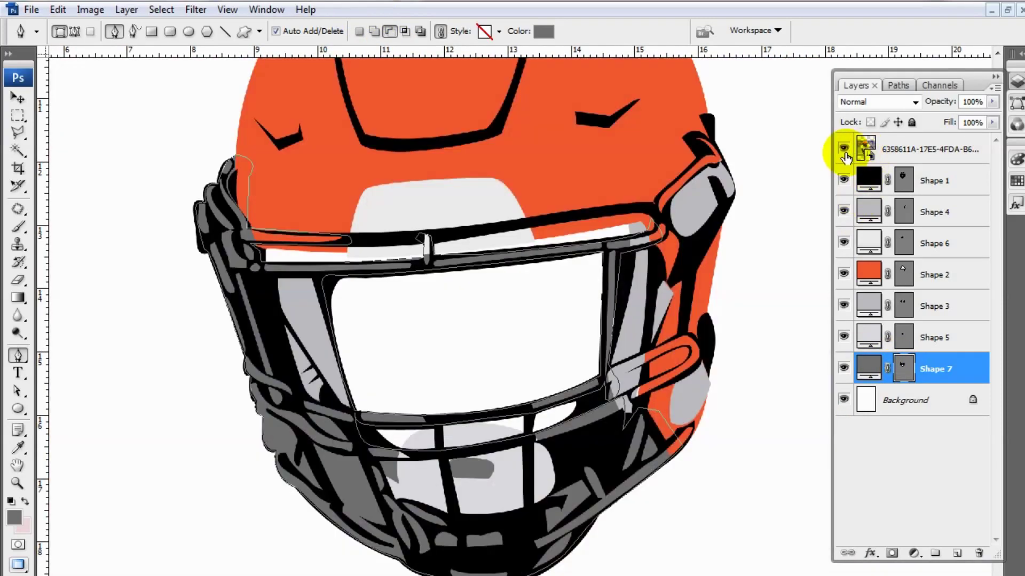
Recolour the Shape 3 shading strips to a darker grey
{"action": "double_click", "coordinate": [869, 306]}
{"action": "left_click_drag", "start_coordinate": [571, 499], "coordinate": [798, 469]}
{"action": "key", "text": "Return"}
Add a new layer clipped to the grey shading layer and select it
{"action": "left_click", "coordinate": [843, 149]}
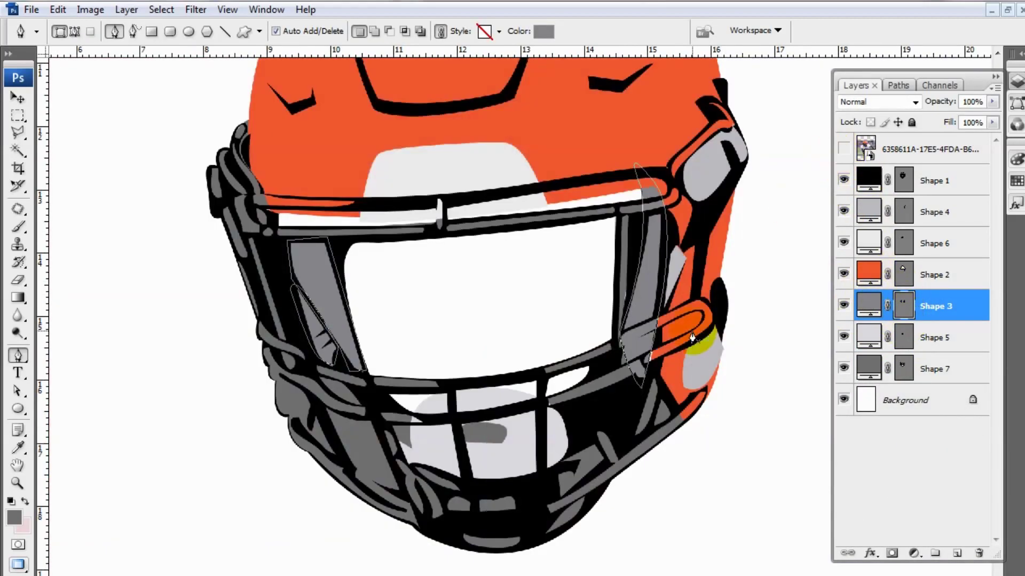
{"action": "key", "text": "ctrl+plus"}
{"action": "key", "text": "ctrl+shift+alt+n"}
{"action": "left_click", "coordinate": [929, 334]}
{"action": "scroll", "coordinate": [627, 389], "scroll_direction": "right", "scroll_amount": 3}
{"action": "left_click", "coordinate": [902, 398]}
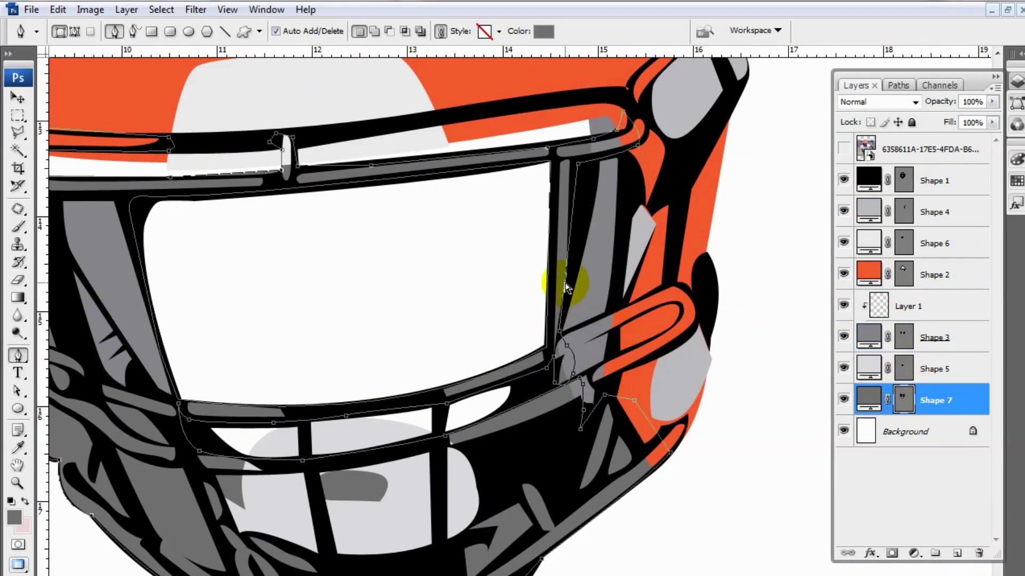
{"action": "scroll", "coordinate": [630, 286], "scroll_direction": "down", "scroll_amount": 2}
{"action": "scroll", "coordinate": [630, 286], "scroll_direction": "left", "scroll_amount": 4}
{"action": "left_click", "coordinate": [900, 341]}
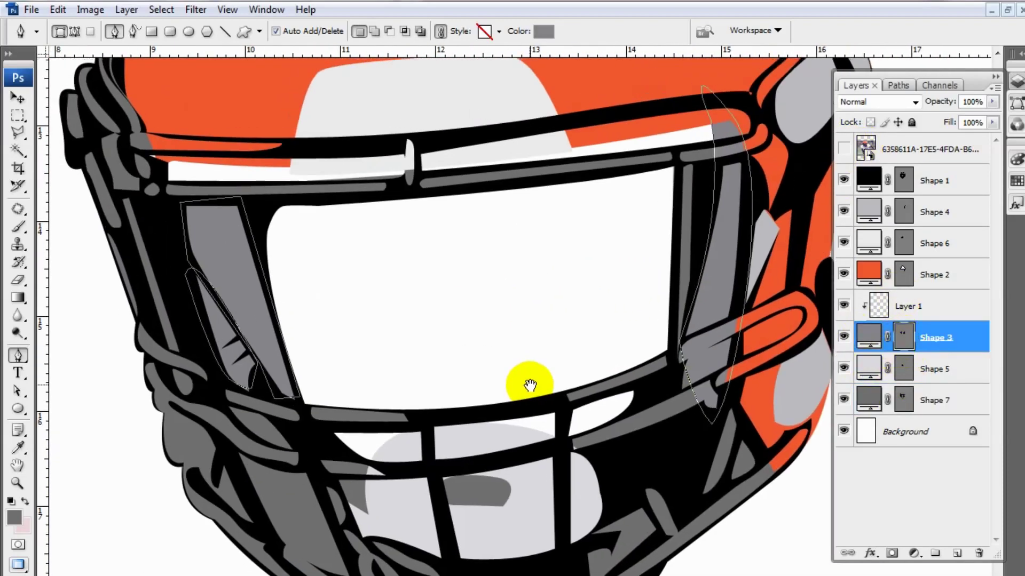
Eyedropper a light grey and draw a clipped Shape 8 highlight on the right facemask bar
{"action": "scroll", "coordinate": [782, 300], "scroll_direction": "right", "scroll_amount": 3}
{"action": "left_click", "coordinate": [843, 149]}
{"action": "key", "text": "i"}
{"action": "left_click", "coordinate": [934, 425]}
{"action": "left_click", "coordinate": [843, 149]}
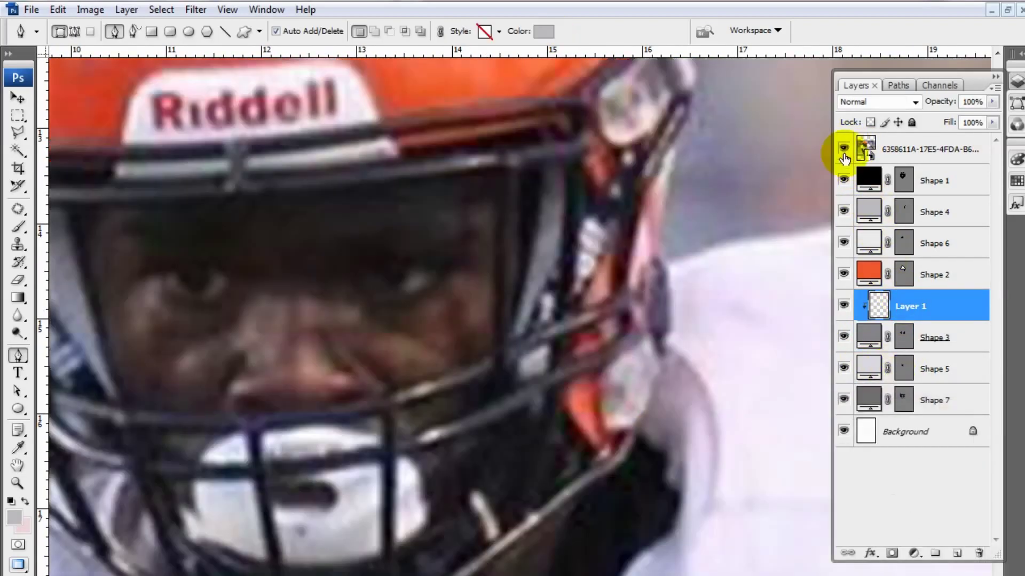
{"action": "key", "text": "p"}
{"action": "left_click", "coordinate": [563, 255]}
{"action": "left_click", "coordinate": [511, 356]}
{"action": "left_click", "coordinate": [844, 149]}
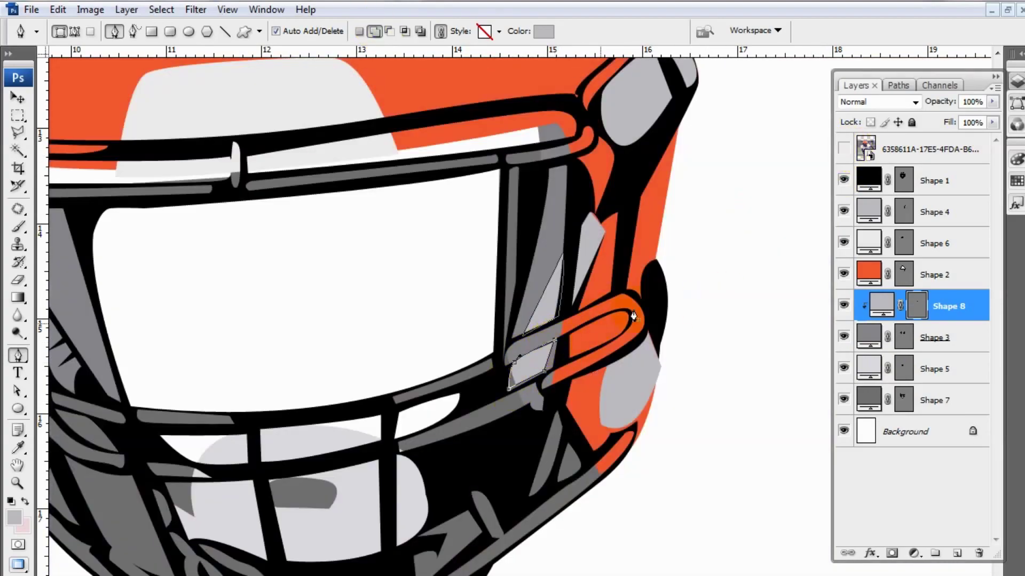
Add a layer clipped to Shape 7 and start a second highlight lower down
{"action": "scroll", "coordinate": [555, 347], "scroll_direction": "down", "scroll_amount": 5}
{"action": "left_click", "coordinate": [847, 395]}
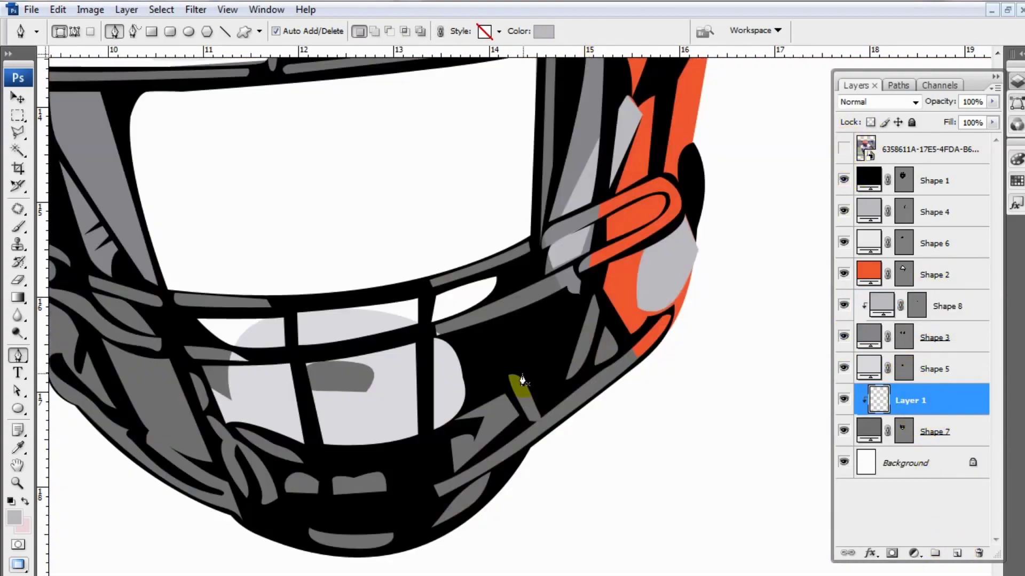
{"action": "left_click", "coordinate": [502, 374]}
{"action": "left_click", "coordinate": [535, 424]}
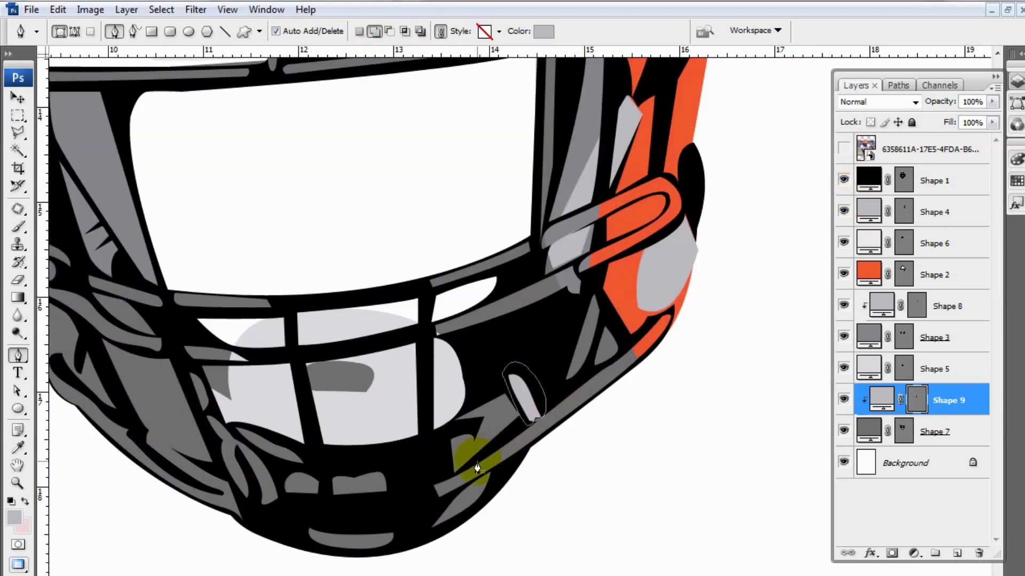
Trace pale grey highlight strips along the left facemask bars on Shape 9
{"action": "left_click", "coordinate": [844, 149]}
{"action": "left_click_drag", "start_coordinate": [333, 546], "coordinate": [531, 408]}
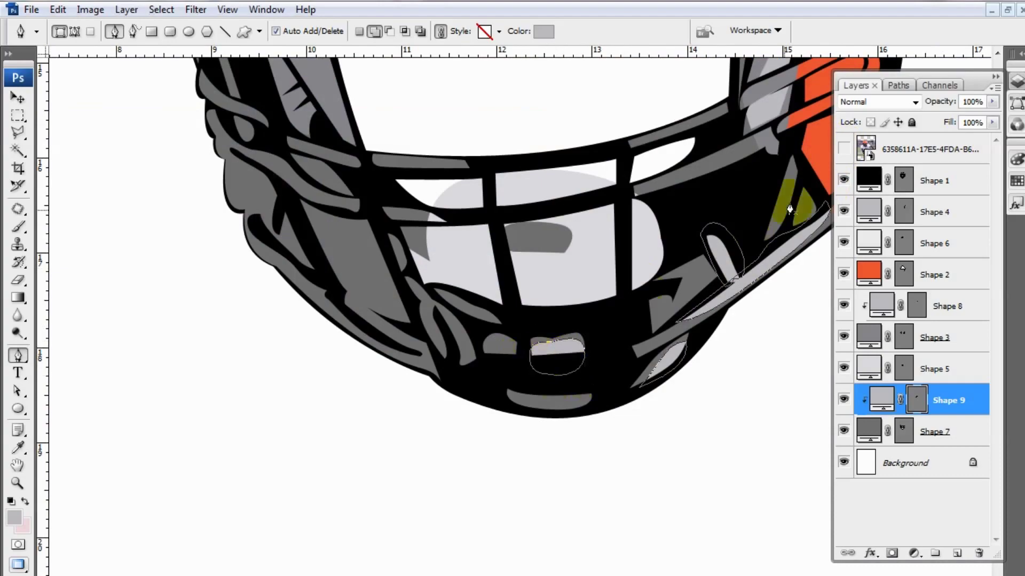
{"action": "left_click_drag", "start_coordinate": [704, 155], "coordinate": [584, 270]}
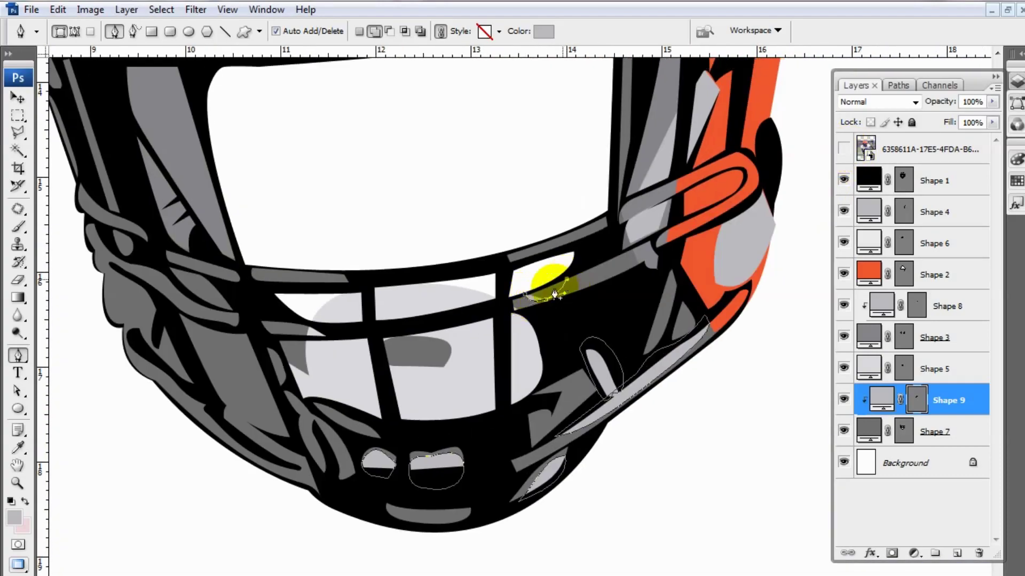
{"action": "left_click", "coordinate": [843, 149]}
{"action": "left_click_drag", "start_coordinate": [260, 278], "coordinate": [400, 284]}
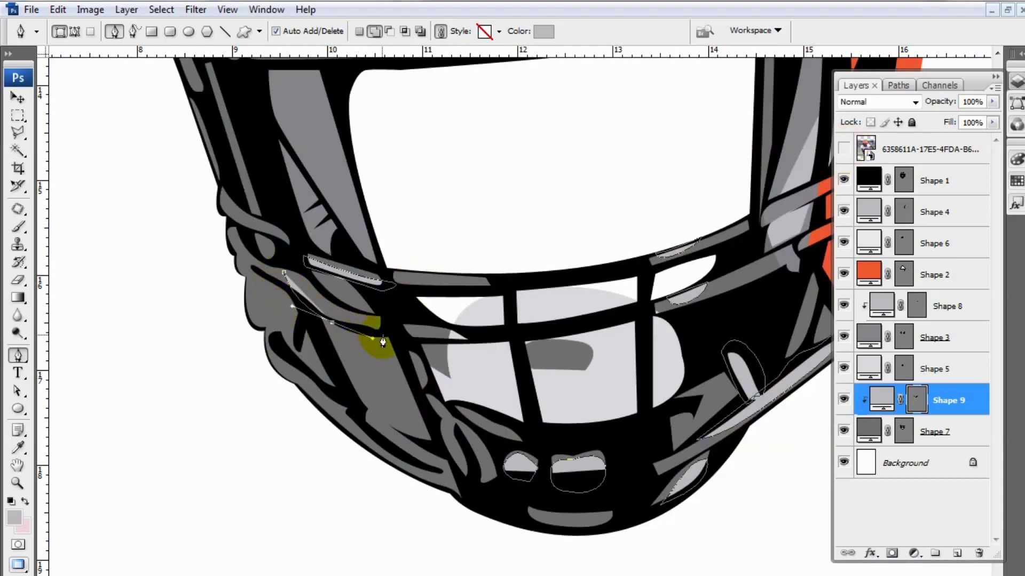
{"action": "left_click", "coordinate": [321, 337]}
{"action": "left_click", "coordinate": [306, 327]}
{"action": "left_click", "coordinate": [843, 149]}
{"action": "left_click", "coordinate": [282, 374]}
{"action": "left_click_drag", "start_coordinate": [311, 381], "coordinate": [325, 399]}
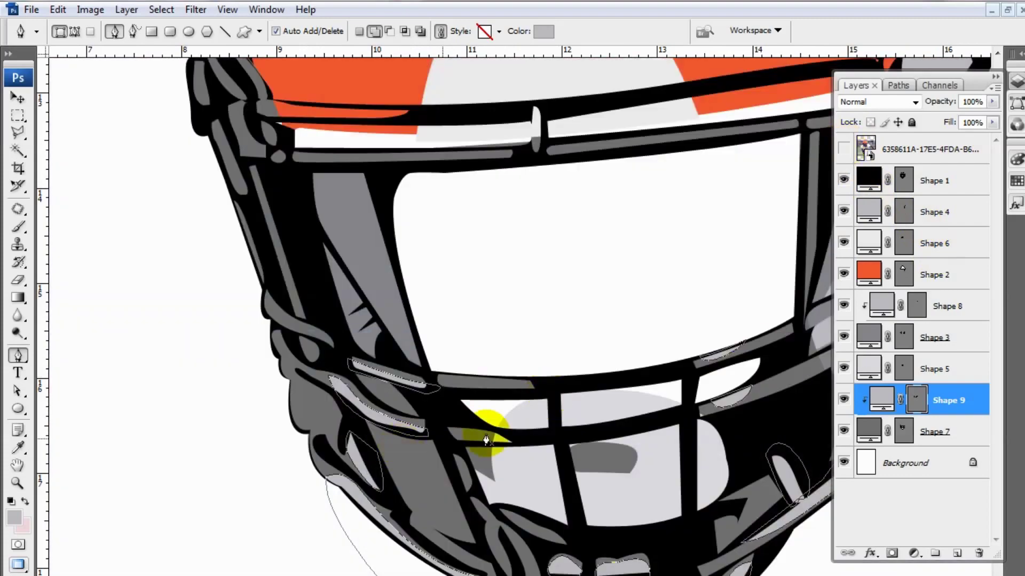
Trace another highlight strip along the upper left facemask bar
{"action": "left_click_drag", "start_coordinate": [401, 446], "coordinate": [423, 470]}
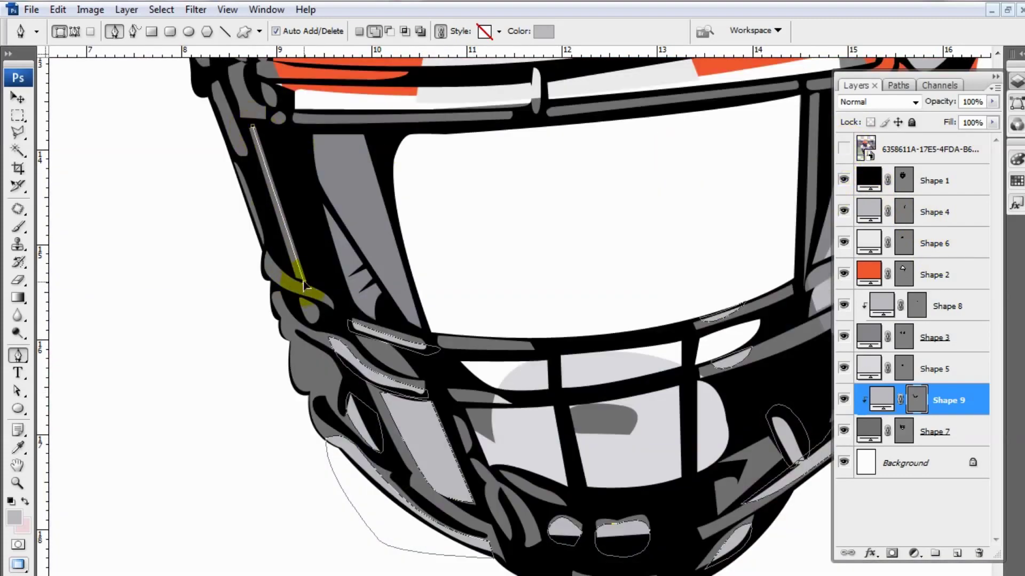
{"action": "left_click", "coordinate": [265, 259]}
{"action": "left_click", "coordinate": [843, 150]}
{"action": "left_click", "coordinate": [300, 323]}
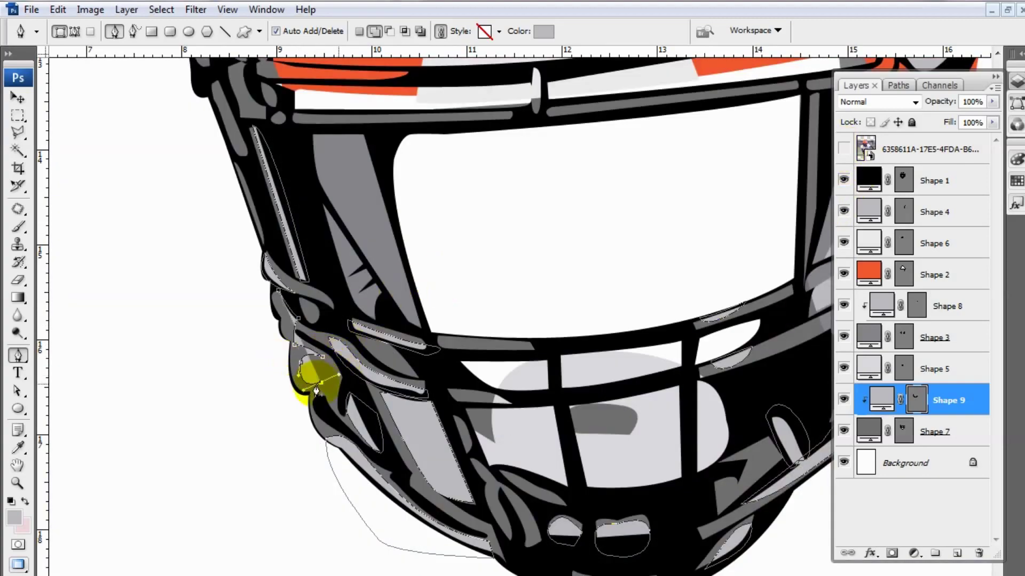
{"action": "left_click_drag", "start_coordinate": [246, 295], "coordinate": [263, 258]}
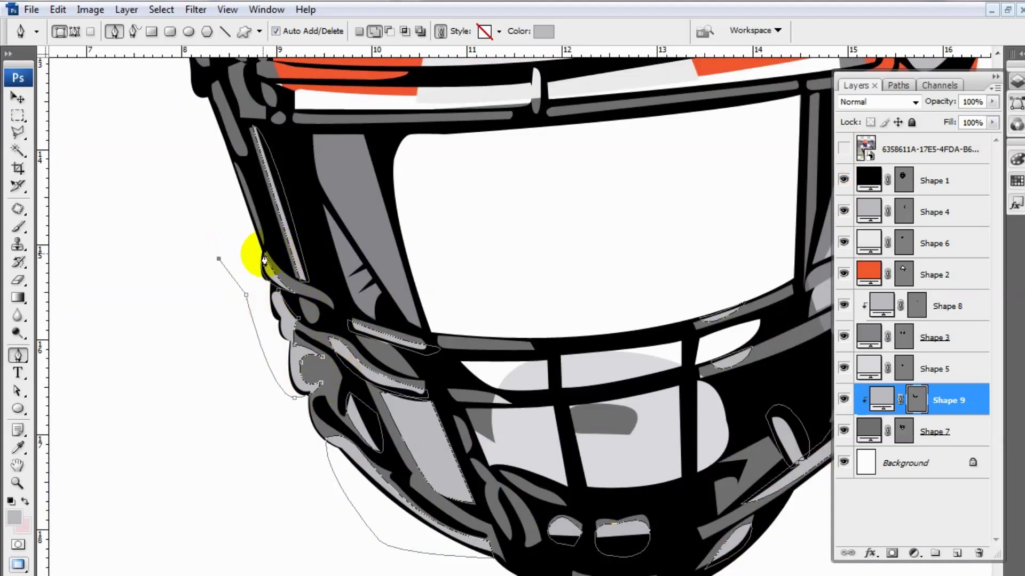
{"action": "left_click_drag", "start_coordinate": [277, 107], "coordinate": [280, 192]}
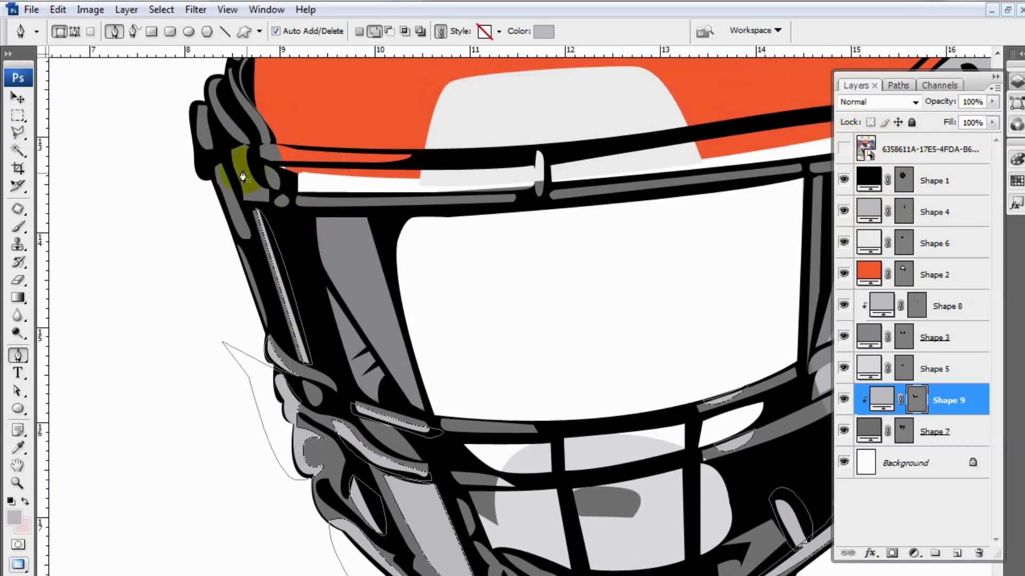
{"action": "left_click", "coordinate": [844, 149]}
{"action": "scroll", "coordinate": [194, 96], "scroll_direction": "up", "scroll_amount": 3}
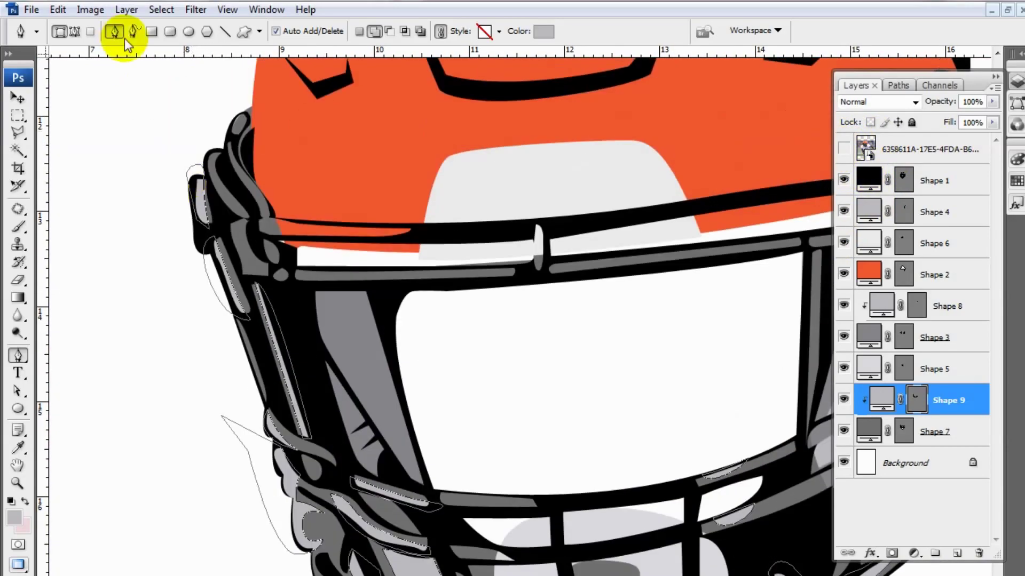
Zoom out and add a new empty layer clipped to the orange helmet shell (Shape 2)
{"action": "left_click", "coordinate": [134, 31]}
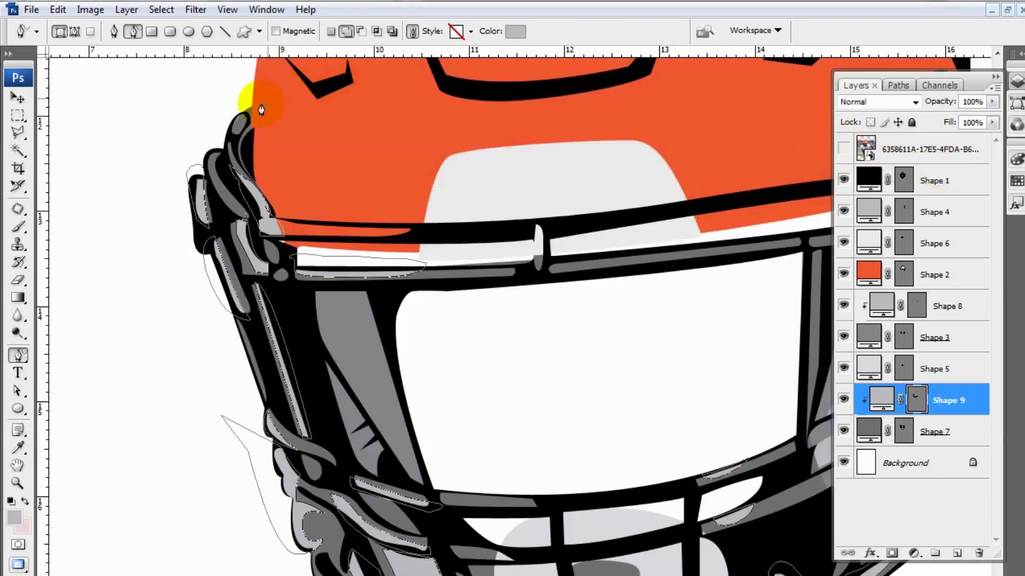
{"action": "scroll", "coordinate": [498, 267], "scroll_direction": "right", "scroll_amount": 5}
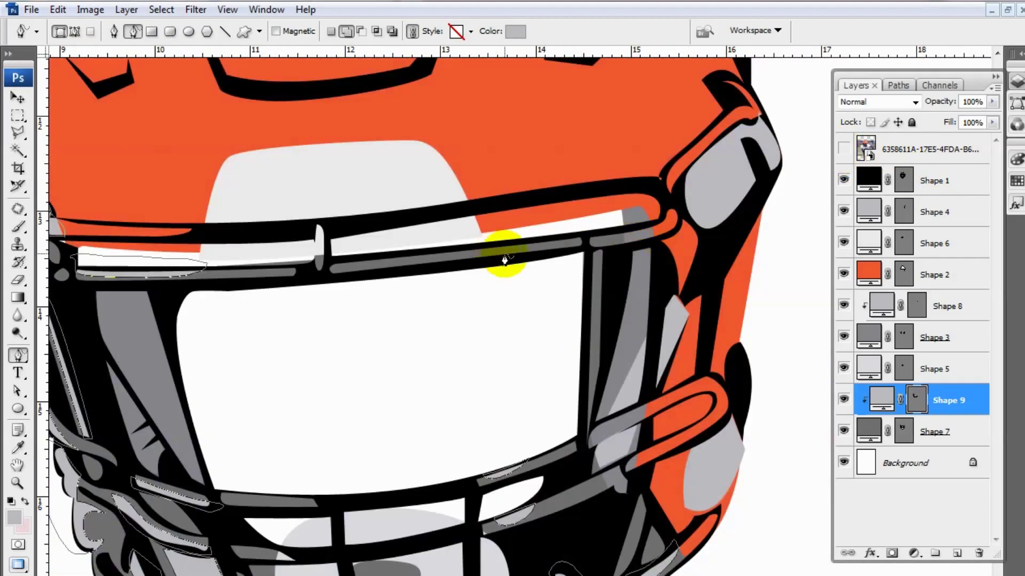
{"action": "key", "text": "ctrl+minus"}
{"action": "left_click", "coordinate": [929, 274]}
{"action": "left_click", "coordinate": [957, 553]}
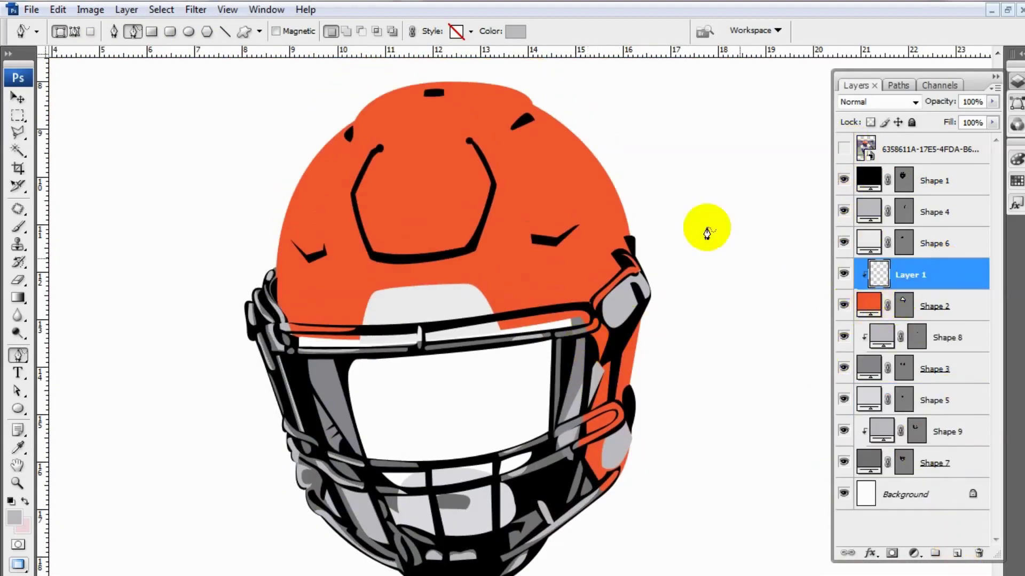
Choose a lighter orange highlight colour and set the Pen to point-by-point drawing
{"action": "left_click", "coordinate": [515, 31]}
{"action": "left_click", "coordinate": [972, 424]}
{"action": "left_click", "coordinate": [113, 31]}
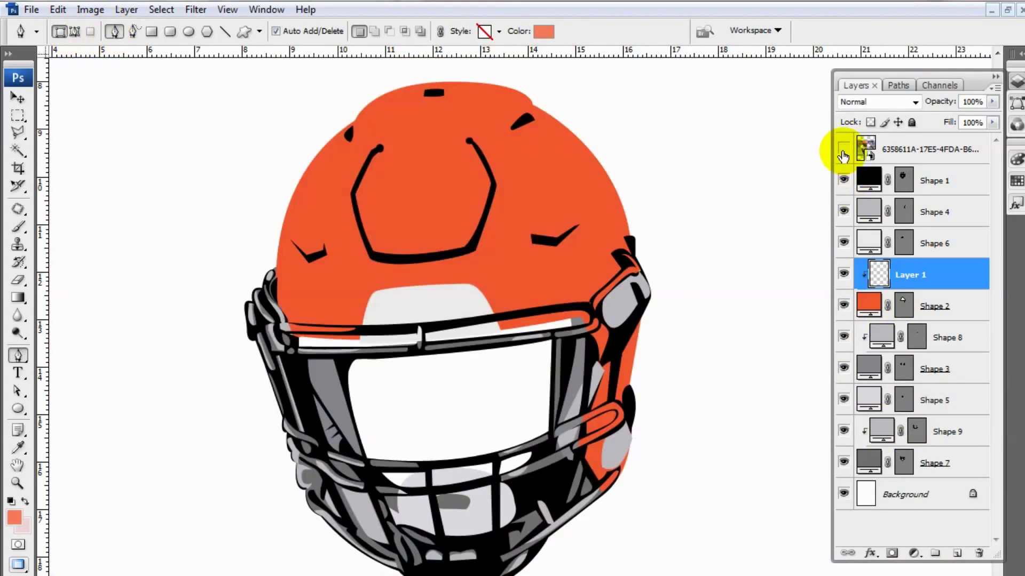
{"action": "left_click", "coordinate": [843, 149]}
Trace the highlight outline from the helmet's left edge up its side
{"action": "left_click", "coordinate": [301, 324]}
{"action": "left_click", "coordinate": [285, 294]}
{"action": "left_click", "coordinate": [291, 273]}
{"action": "left_click", "coordinate": [301, 282]}
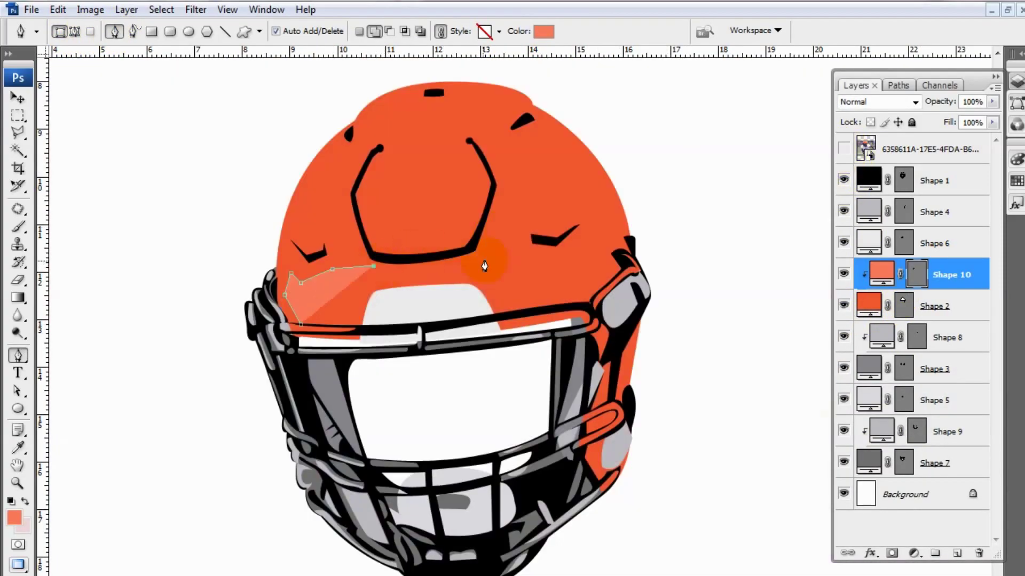
{"action": "left_click_drag", "start_coordinate": [477, 255], "coordinate": [530, 230]}
{"action": "left_click", "coordinate": [844, 150]}
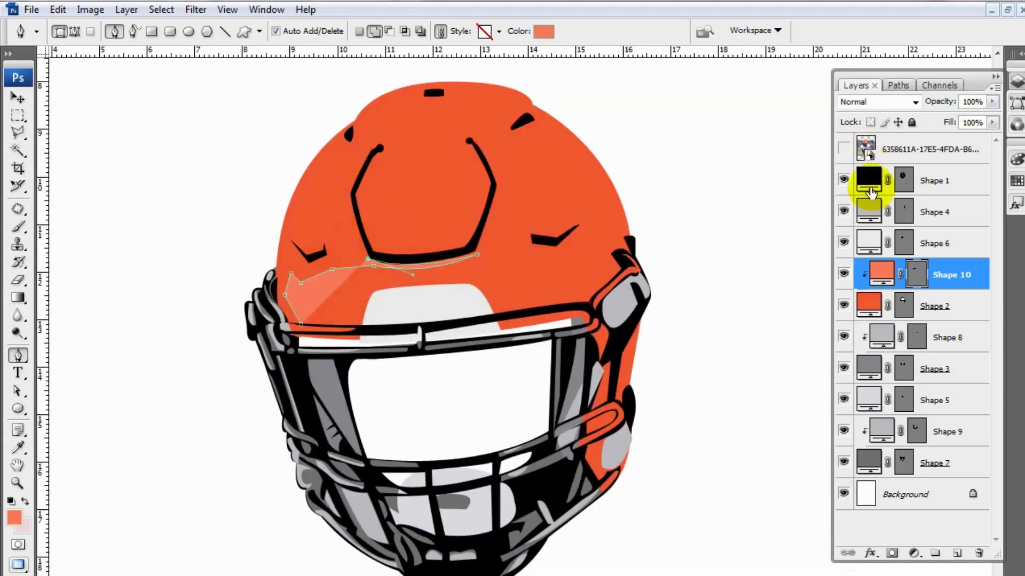
{"action": "left_click", "coordinate": [843, 149]}
{"action": "left_click_drag", "start_coordinate": [322, 190], "coordinate": [351, 171]}
{"action": "left_click", "coordinate": [842, 150]}
Continue the highlight across the crown and down the right side to close it
{"action": "left_click", "coordinate": [374, 171]}
{"action": "left_click", "coordinate": [537, 183]}
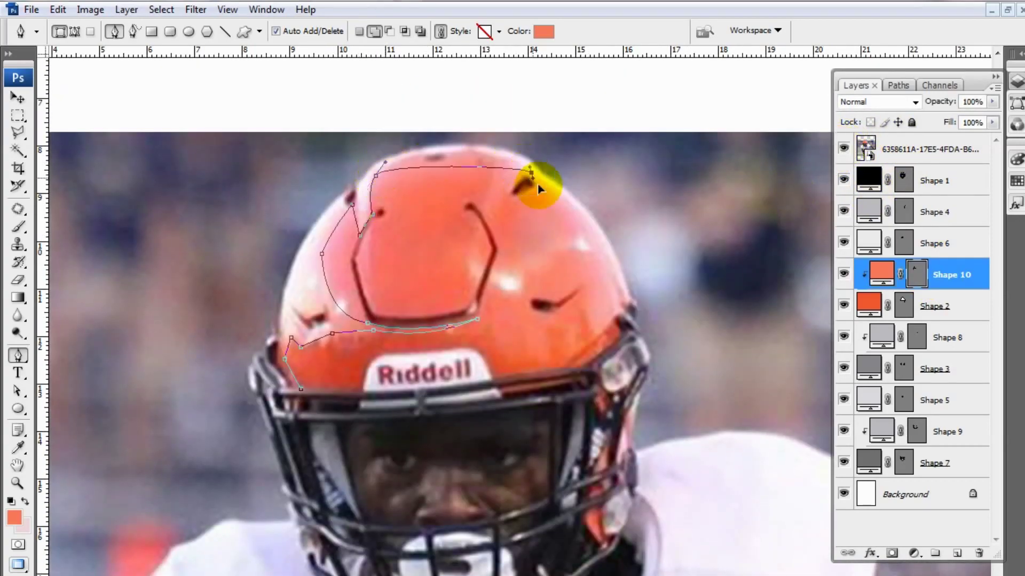
{"action": "left_click", "coordinate": [588, 245]}
{"action": "left_click", "coordinate": [590, 324]}
{"action": "left_click", "coordinate": [843, 149]}
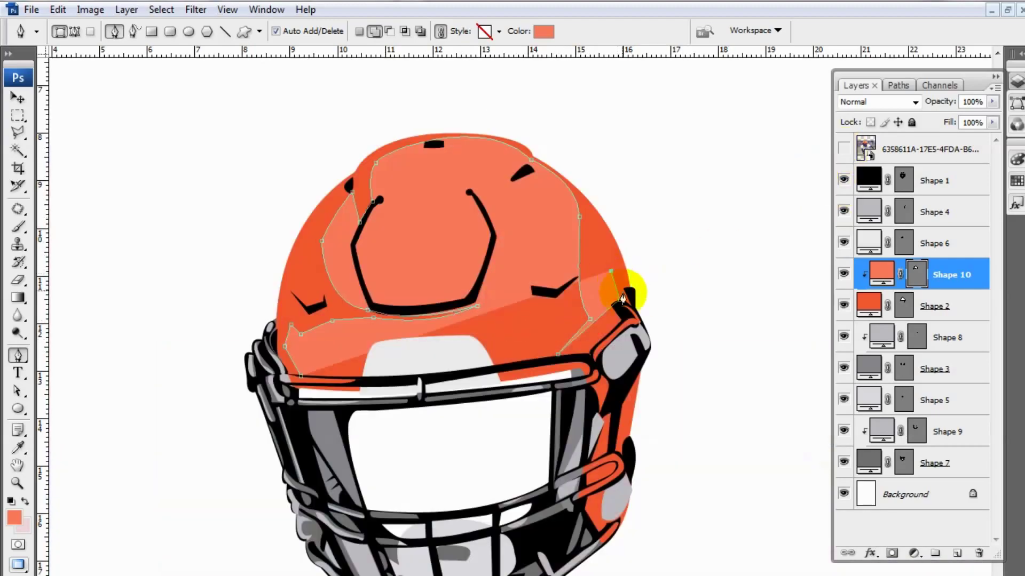
{"action": "left_click", "coordinate": [637, 251]}
{"action": "left_click", "coordinate": [389, 107]}
{"action": "left_click", "coordinate": [262, 315]}
{"action": "left_click", "coordinate": [296, 374]}
{"action": "left_click", "coordinate": [843, 150]}
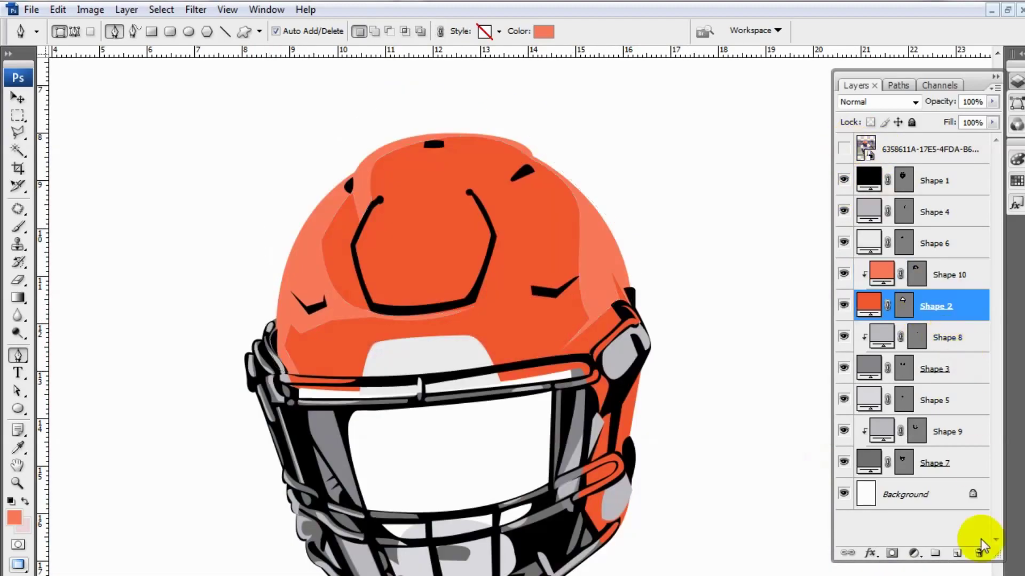
Add a clipped layer above the helmet shell and start a dark grey visor shadow
{"action": "left_click", "coordinate": [14, 517]}
{"action": "left_click", "coordinate": [286, 394]}
{"action": "left_click", "coordinate": [907, 425]}
{"action": "left_click", "coordinate": [278, 382]}
{"action": "left_click", "coordinate": [353, 391]}
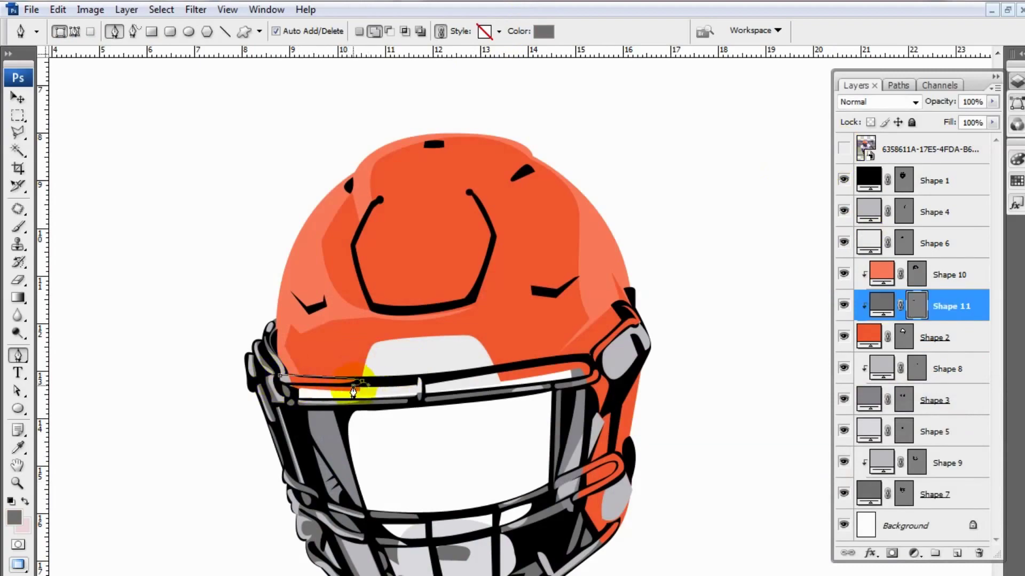
Extend the grey shadow to the visor's right end and down to the chin strap
{"action": "left_click", "coordinate": [374, 31]}
{"action": "left_click", "coordinate": [567, 384]}
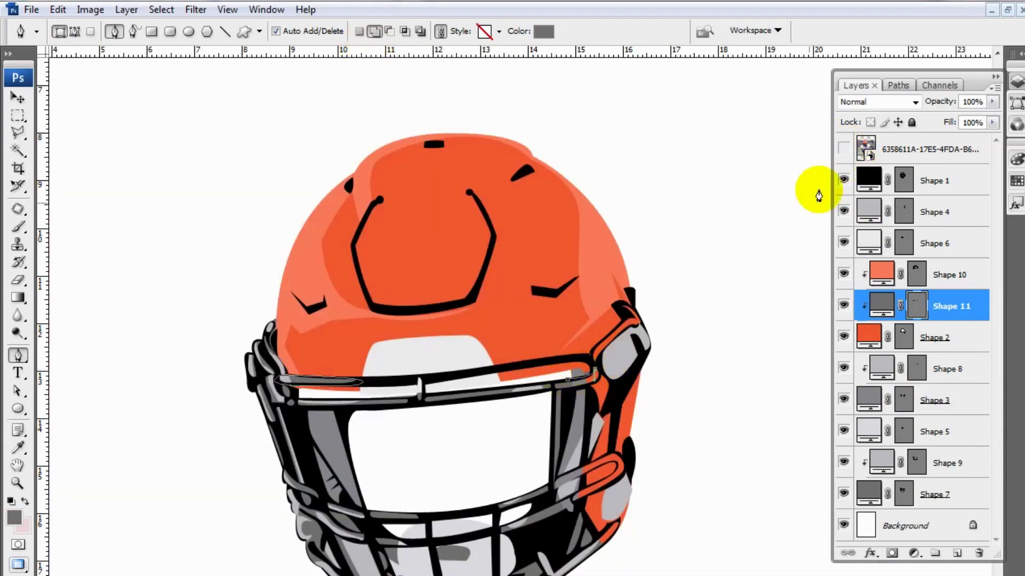
{"action": "left_click", "coordinate": [843, 150]}
{"action": "left_click", "coordinate": [843, 150]}
{"action": "left_click", "coordinate": [565, 482]}
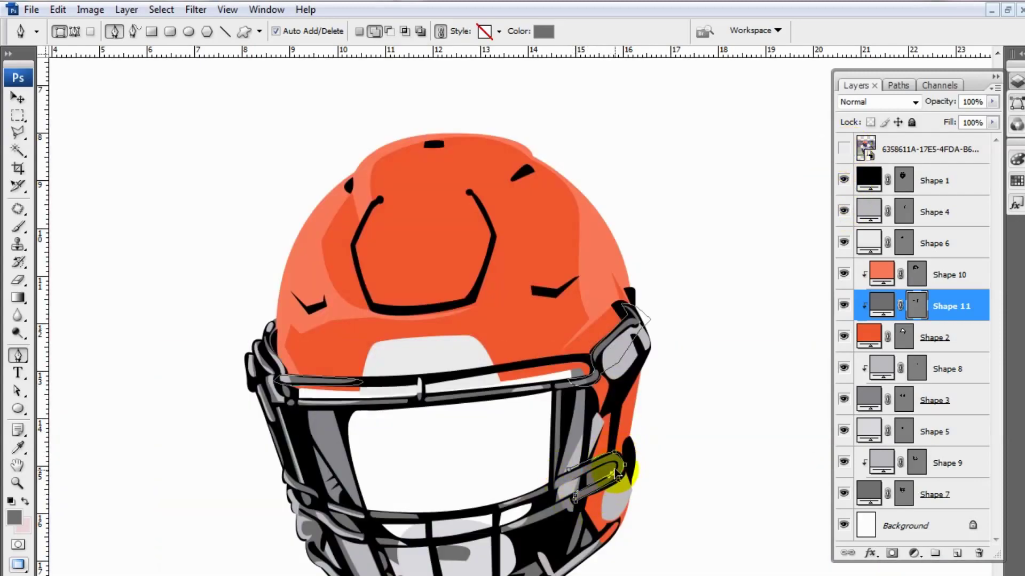
{"action": "scroll", "coordinate": [569, 475], "scroll_direction": "down", "scroll_amount": 2}
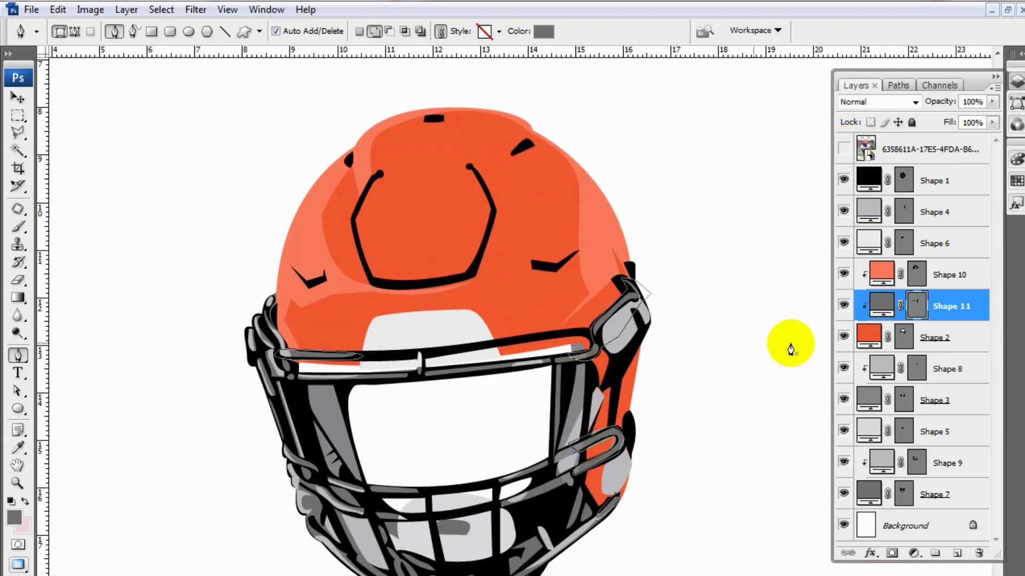
Change the helmet highlight's fill to a paler salmon
{"action": "double_click", "coordinate": [882, 273]}
{"action": "left_click", "coordinate": [937, 425]}
{"action": "left_click", "coordinate": [844, 150]}
{"action": "left_click", "coordinate": [843, 149]}
{"action": "left_click", "coordinate": [843, 150]}
{"action": "scroll", "coordinate": [789, 290], "scroll_direction": "down", "scroll_amount": 5}
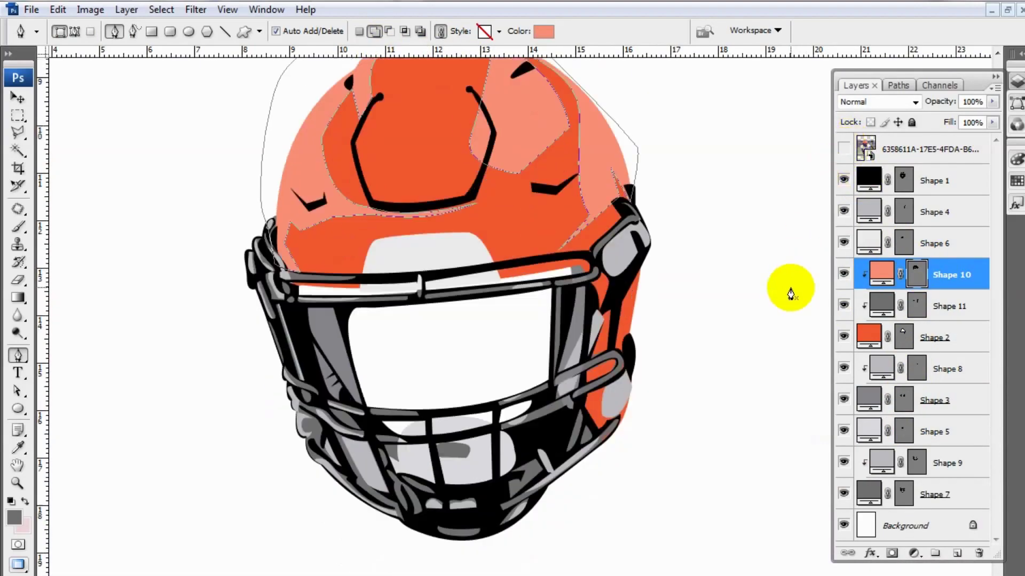
Add a new layer under the highlight and set a deeper orange-red colour
{"action": "key", "text": "ctrl+shift+alt+n"}
{"action": "left_click", "coordinate": [14, 518]}
{"action": "left_click", "coordinate": [734, 473]}
{"action": "left_click", "coordinate": [937, 425]}
Start the orange-red shadow shape beside the facemask and confirm its colour
{"action": "key", "text": "p"}
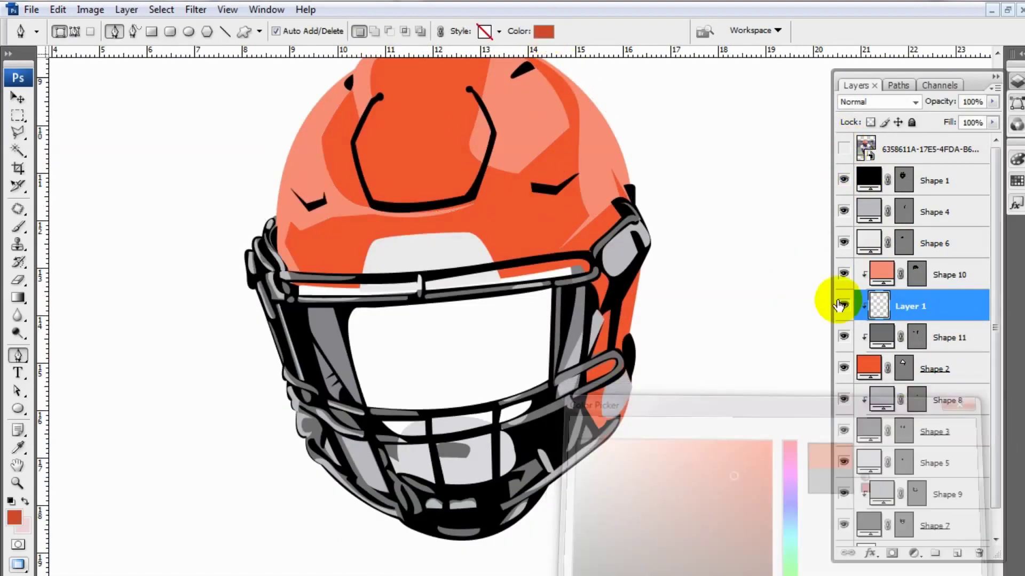
{"action": "left_click", "coordinate": [561, 251]}
{"action": "left_click_drag", "start_coordinate": [615, 202], "coordinate": [623, 228]}
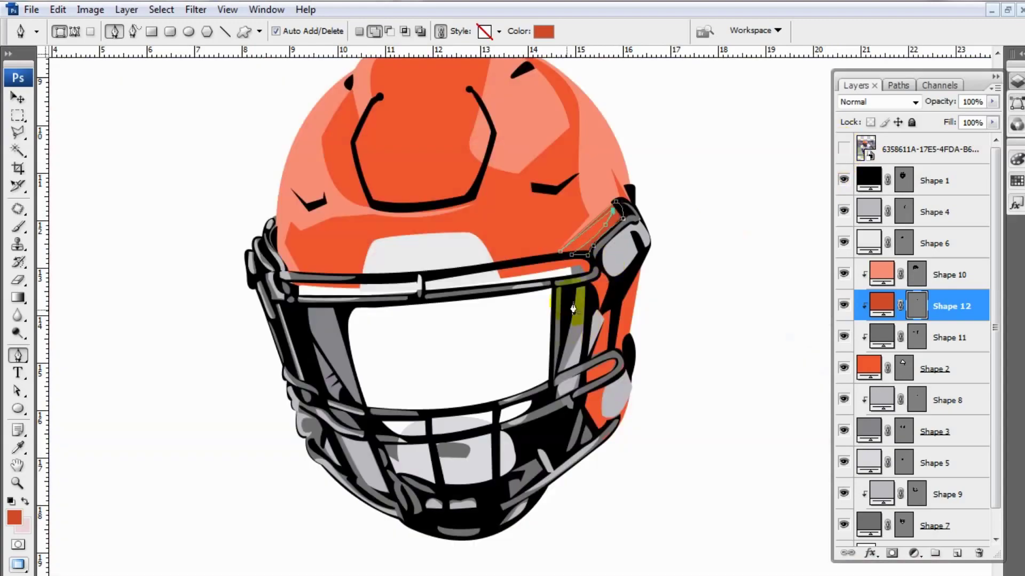
{"action": "double_click", "coordinate": [882, 305]}
{"action": "left_click", "coordinate": [911, 282]}
{"action": "scroll", "coordinate": [796, 226], "scroll_direction": "down", "scroll_amount": 2}
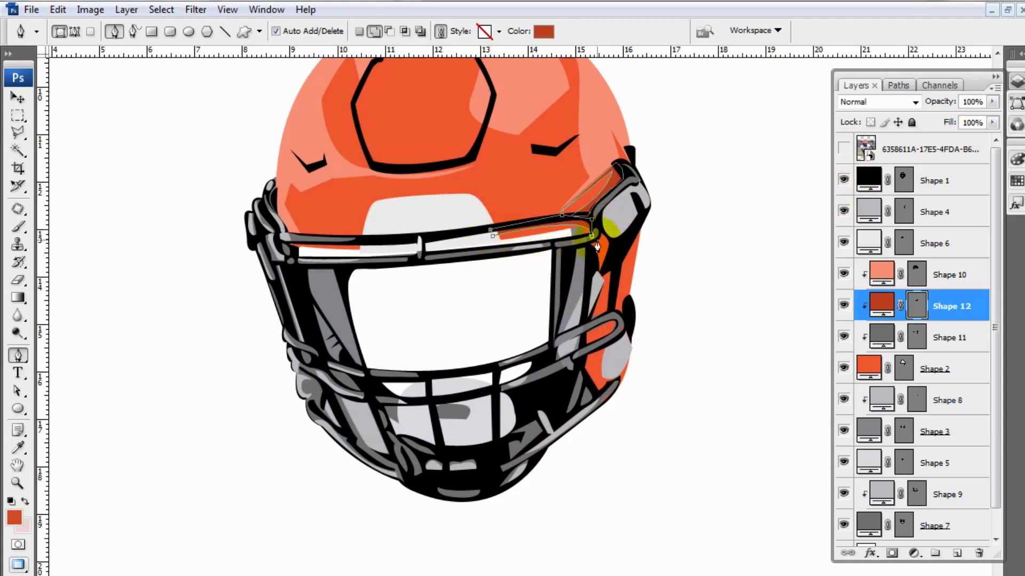
Add more shadow pieces along the facemask side using Add to Shape Area
{"action": "left_click", "coordinate": [843, 149]}
{"action": "left_click", "coordinate": [618, 286]}
{"action": "left_click", "coordinate": [844, 149]}
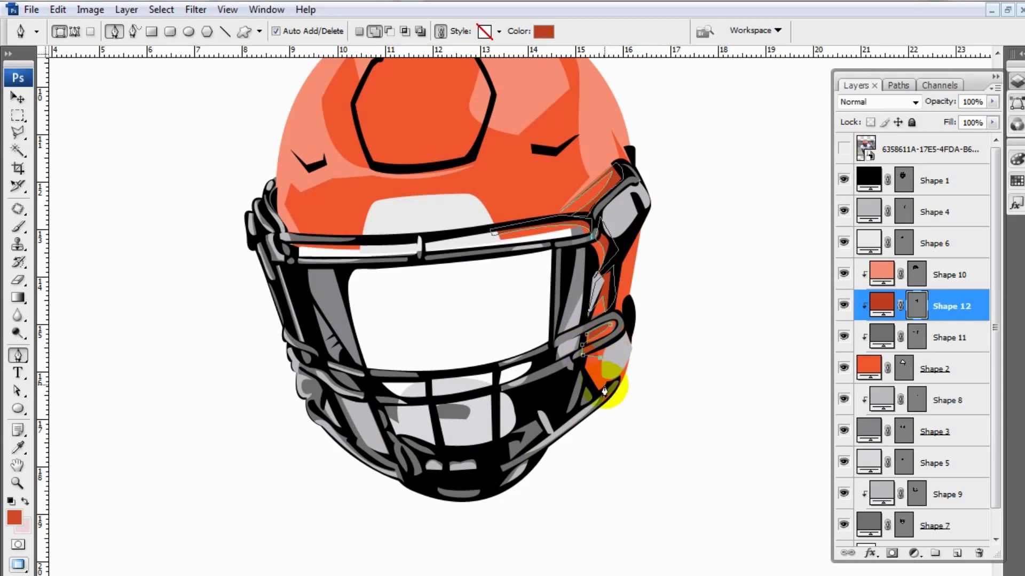
{"action": "left_click", "coordinate": [917, 305]}
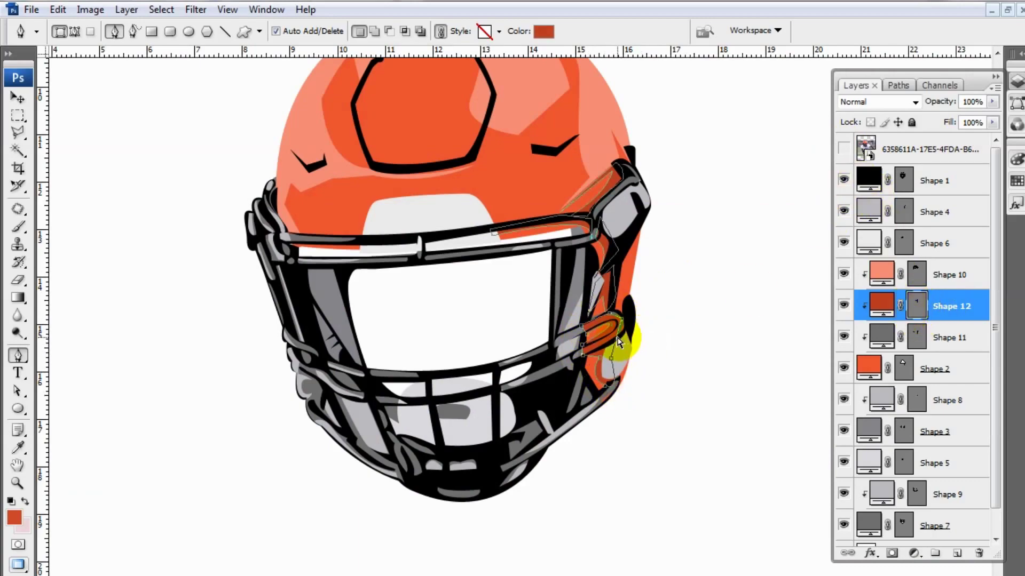
{"action": "left_click", "coordinate": [375, 31]}
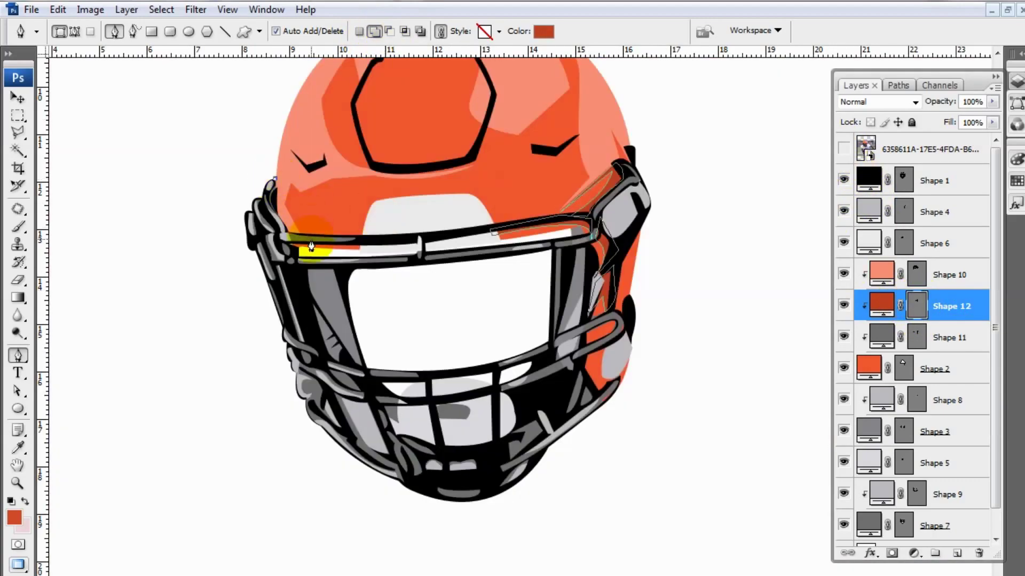
{"action": "scroll", "coordinate": [263, 183], "scroll_direction": "up", "scroll_amount": 2}
{"action": "left_click", "coordinate": [844, 149]}
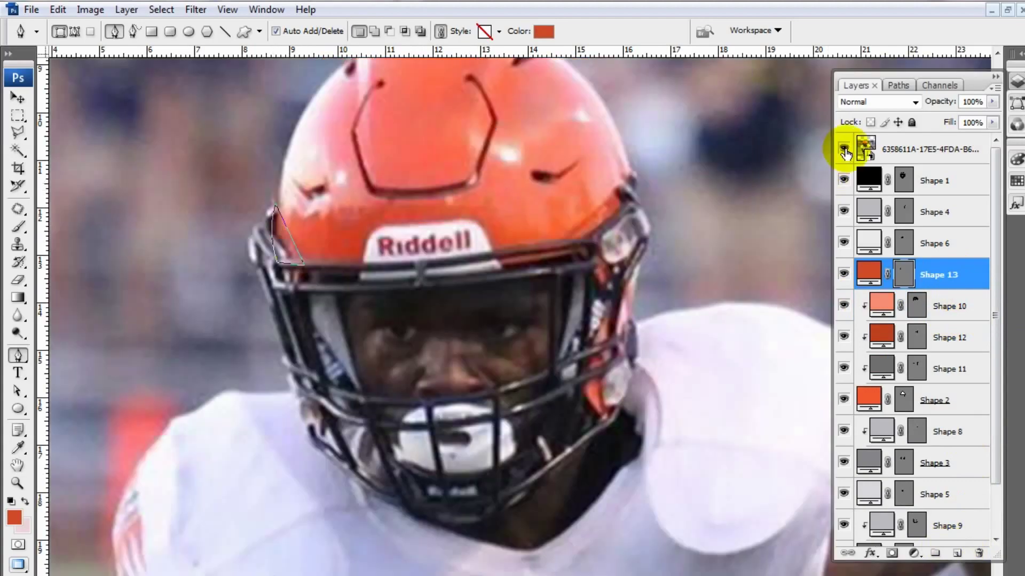
Remove the unwanted extra shape layer and its outline
{"action": "left_click", "coordinate": [356, 247]}
{"action": "left_click", "coordinate": [844, 149]}
{"action": "left_click", "coordinate": [843, 149]}
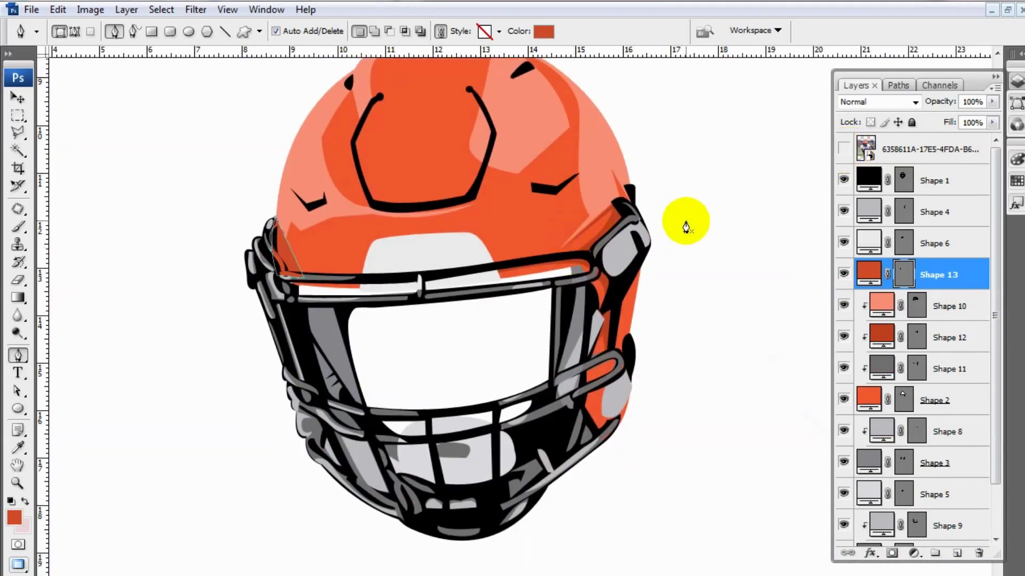
{"action": "scroll", "coordinate": [682, 222], "scroll_direction": "down", "scroll_amount": 1}
{"action": "key", "text": "ctrl+z"}
{"action": "double_click", "coordinate": [882, 338]}
{"action": "key", "text": "Escape"}
{"action": "double_click", "coordinate": [869, 274]}
{"action": "key", "text": "Escape"}
{"action": "key", "text": "Delete"}
{"action": "key", "text": "Return"}
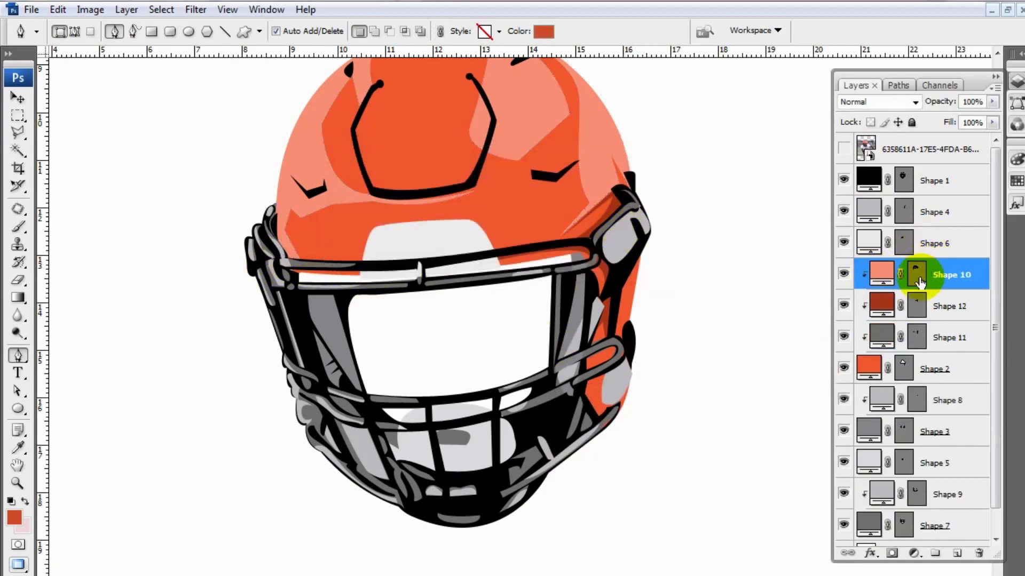
Pick a pale peach and draw a small highlight on the helmet top
{"action": "left_click", "coordinate": [648, 430]}
{"action": "left_click", "coordinate": [844, 149]}
{"action": "left_click_drag", "start_coordinate": [470, 131], "coordinate": [522, 152]}
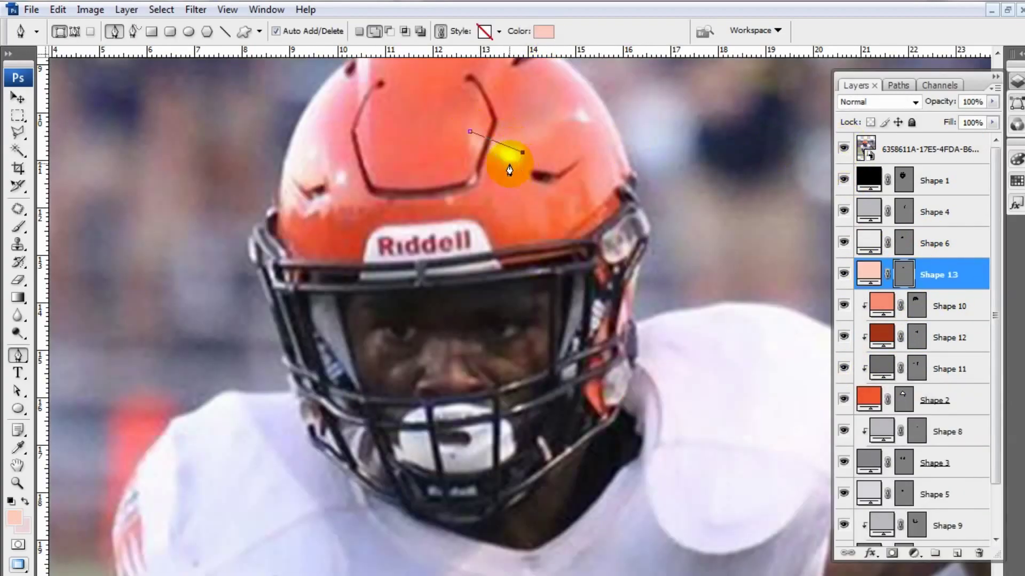
{"action": "scroll", "coordinate": [469, 139], "scroll_direction": "up", "scroll_amount": 2}
{"action": "left_click", "coordinate": [575, 178]}
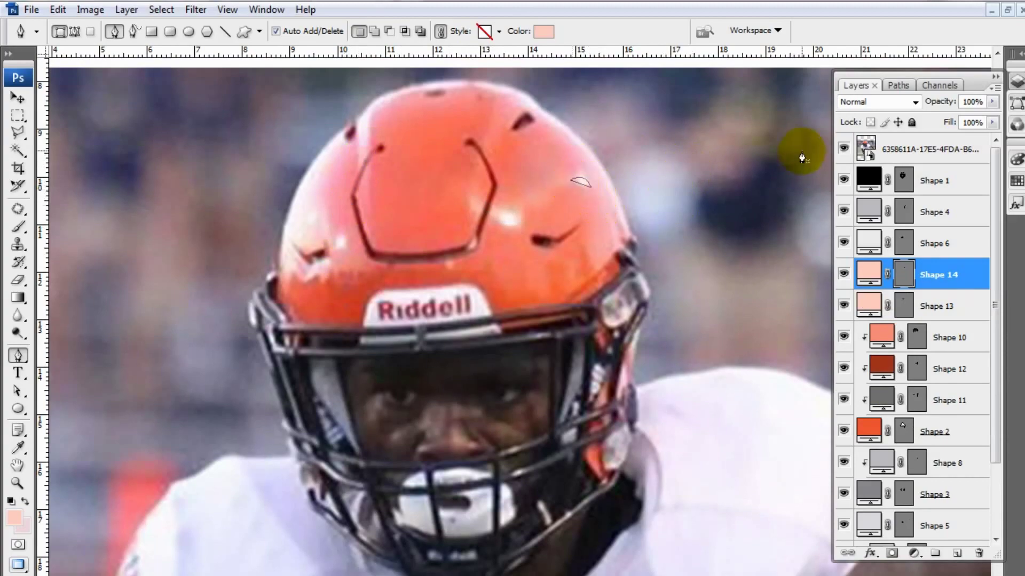
{"action": "left_click", "coordinate": [843, 149]}
Draw a pale highlight curving along the helmet's right edge over the crown
{"action": "left_click", "coordinate": [944, 337]}
{"action": "left_click", "coordinate": [626, 241]}
{"action": "scroll", "coordinate": [495, 143], "scroll_direction": "up", "scroll_amount": 1}
{"action": "left_click_drag", "start_coordinate": [531, 160], "coordinate": [454, 123]}
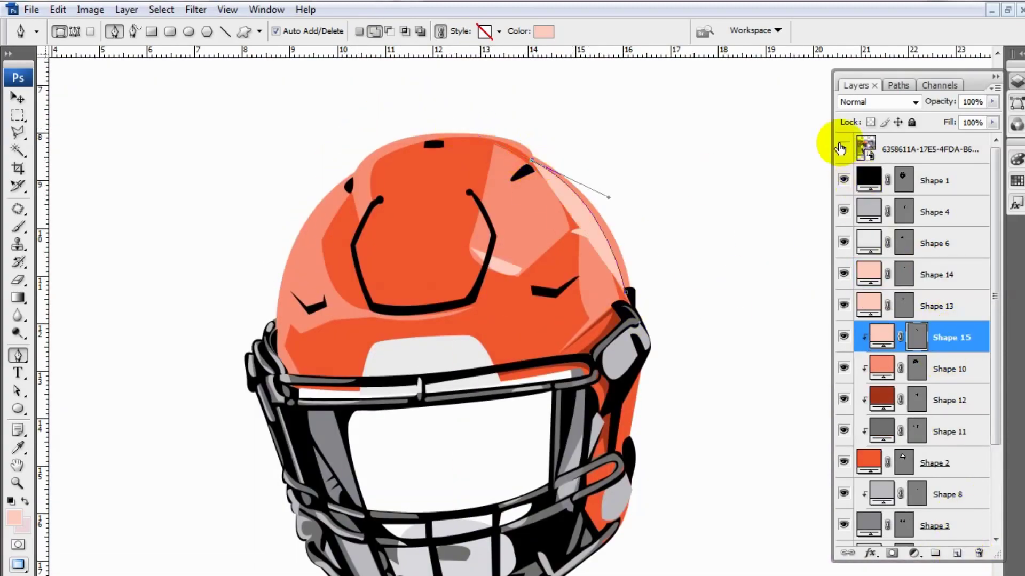
{"action": "left_click_drag", "start_coordinate": [367, 207], "coordinate": [371, 229]}
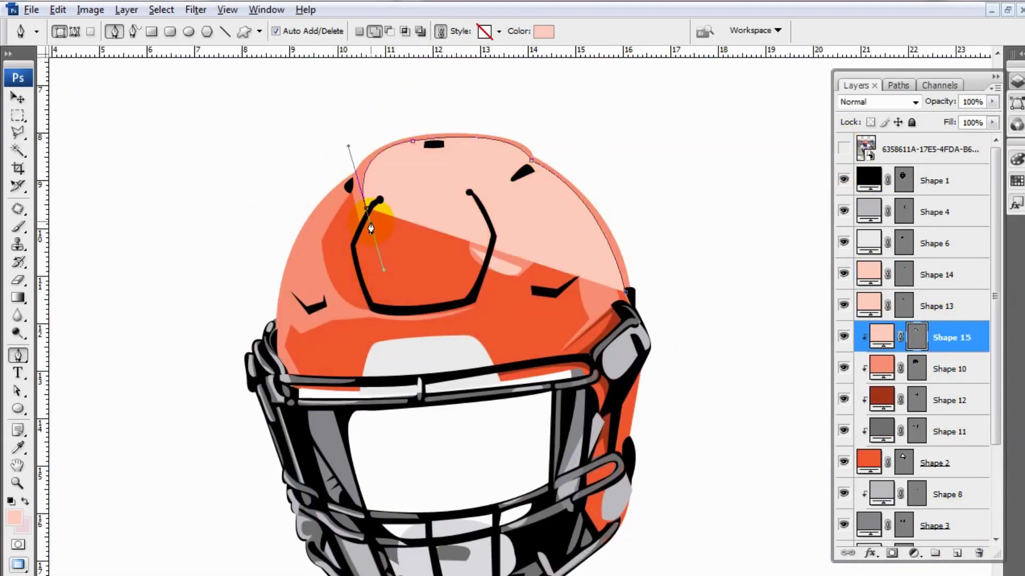
{"action": "left_click", "coordinate": [843, 149]}
Draw the pale highlight down the helmet's left side and clip it to the helmet
{"action": "left_click", "coordinate": [347, 177]}
{"action": "left_click_drag", "start_coordinate": [324, 295], "coordinate": [334, 315]}
{"action": "left_click", "coordinate": [308, 307]}
{"action": "left_click", "coordinate": [292, 294]}
{"action": "left_click", "coordinate": [333, 318]}
{"action": "left_click", "coordinate": [301, 333]}
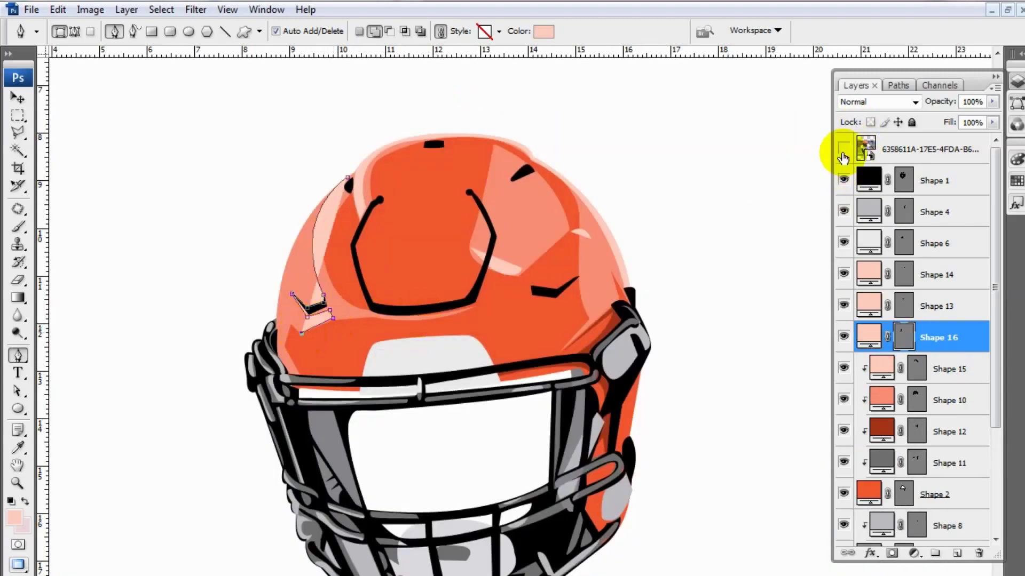
{"action": "left_click", "coordinate": [915, 341], "text": "alt"}
{"action": "scroll", "coordinate": [915, 373], "scroll_direction": "down", "scroll_amount": 3}
{"action": "scroll", "coordinate": [448, 320], "scroll_direction": "down", "scroll_amount": 2}
Select the grey facemask layers to prepare the bar shading
{"action": "left_click", "coordinate": [917, 430]}
{"action": "scroll", "coordinate": [876, 267], "scroll_direction": "up", "scroll_amount": 2}
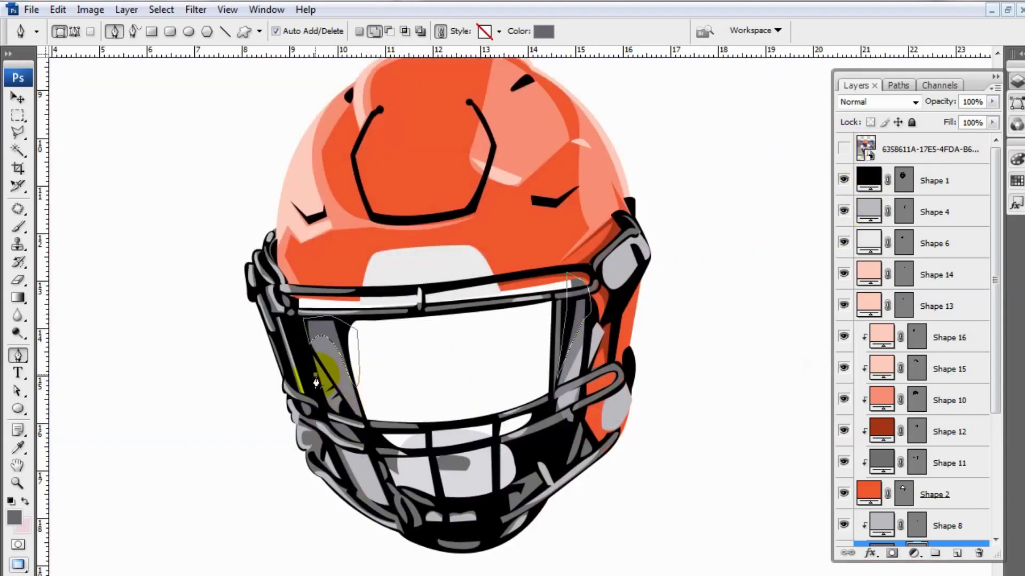
{"action": "scroll", "coordinate": [365, 436], "scroll_direction": "down", "scroll_amount": 2}
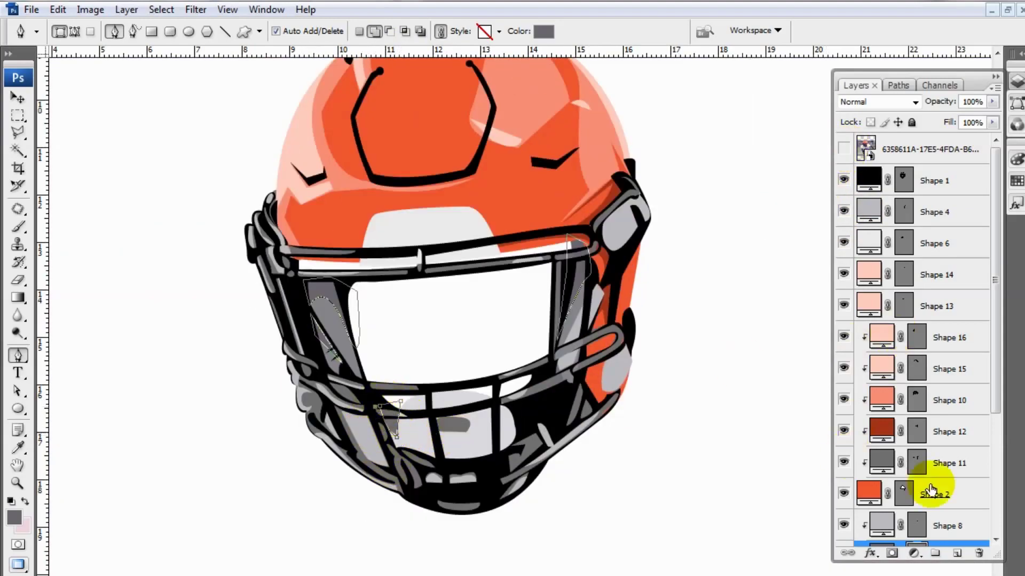
{"action": "left_click", "coordinate": [902, 436]}
{"action": "scroll", "coordinate": [870, 318], "scroll_direction": "up", "scroll_amount": 5}
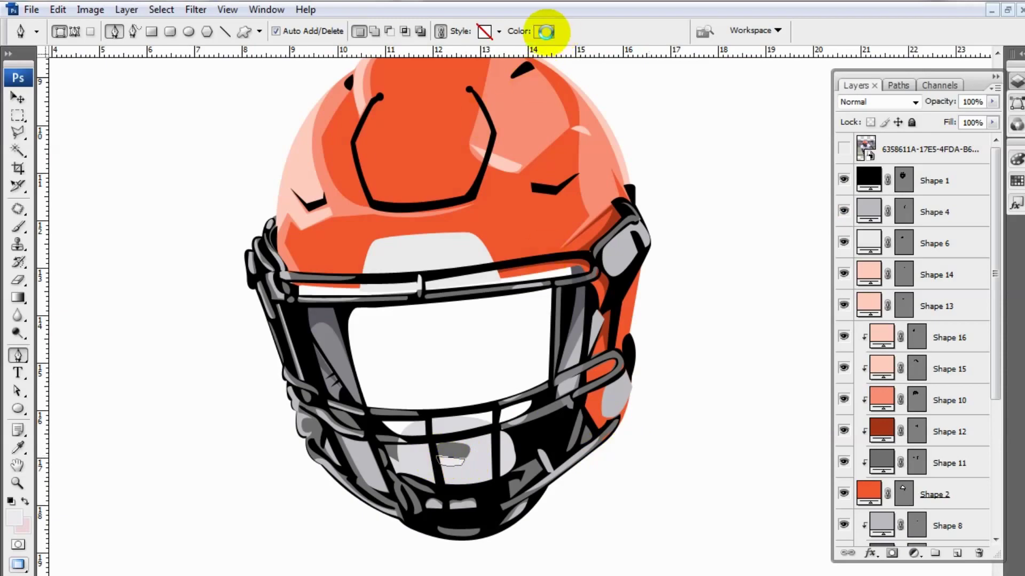
Pick a light grey and start tracing the helmet's front plate over the reference photo
{"action": "left_click", "coordinate": [543, 31]}
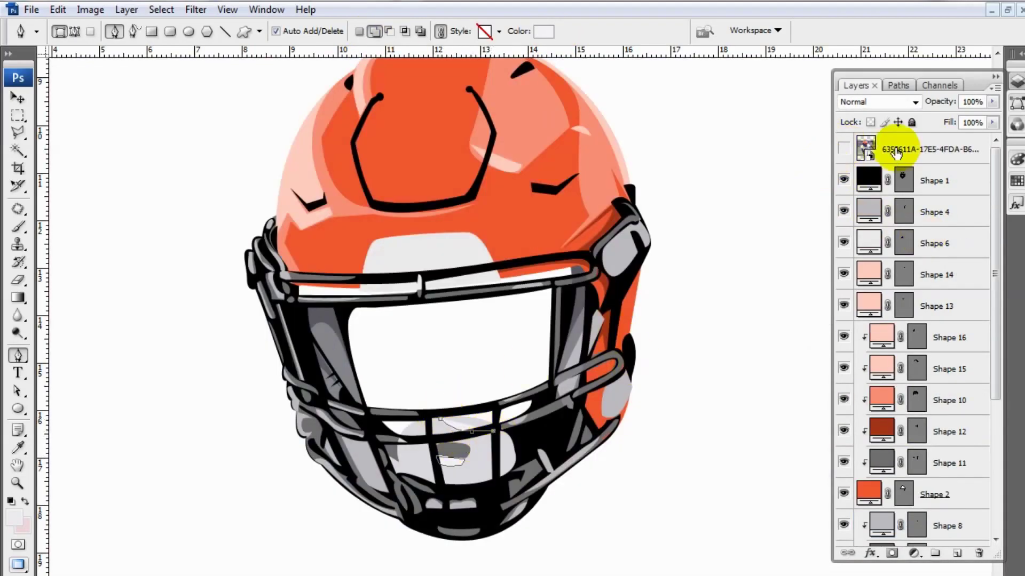
{"action": "left_click", "coordinate": [843, 147]}
{"action": "left_click_drag", "start_coordinate": [454, 442], "coordinate": [468, 455]}
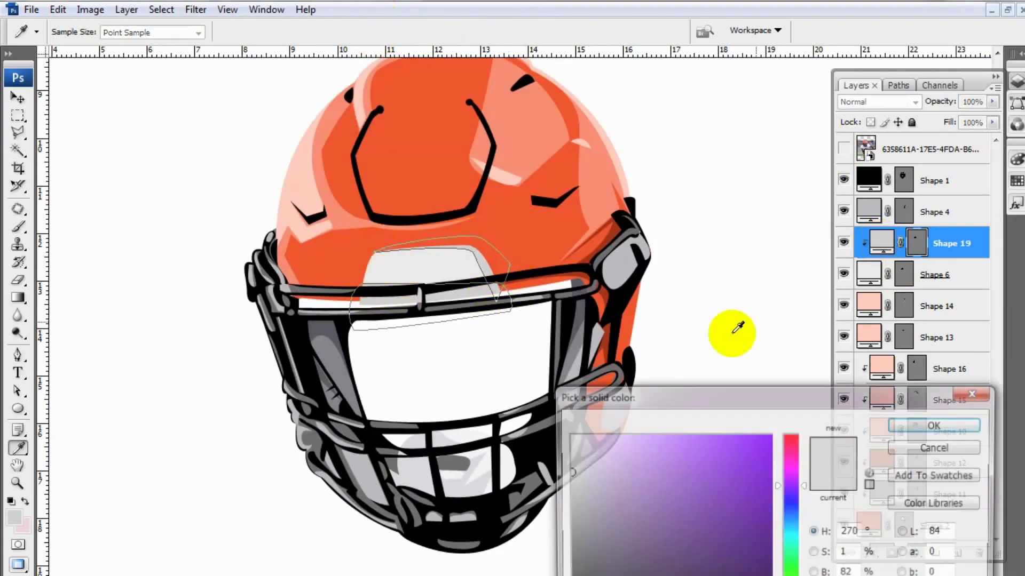
{"action": "left_click", "coordinate": [844, 150]}
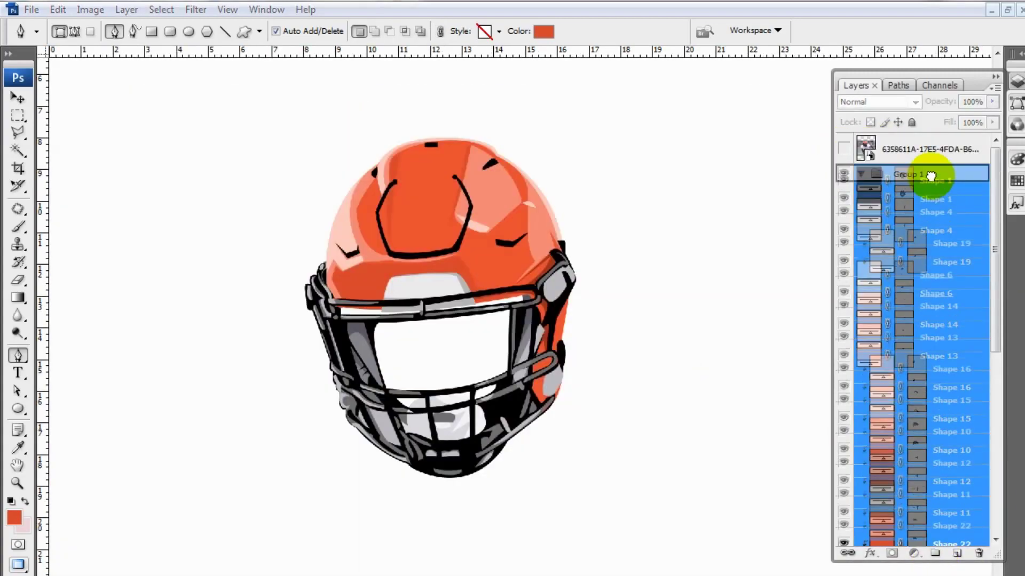
Rename the helmet group to helm, add a layer, and sample the face's dark grey
{"action": "double_click", "coordinate": [908, 174]}
{"action": "left_click", "coordinate": [957, 553]}
{"action": "left_click", "coordinate": [844, 149]}
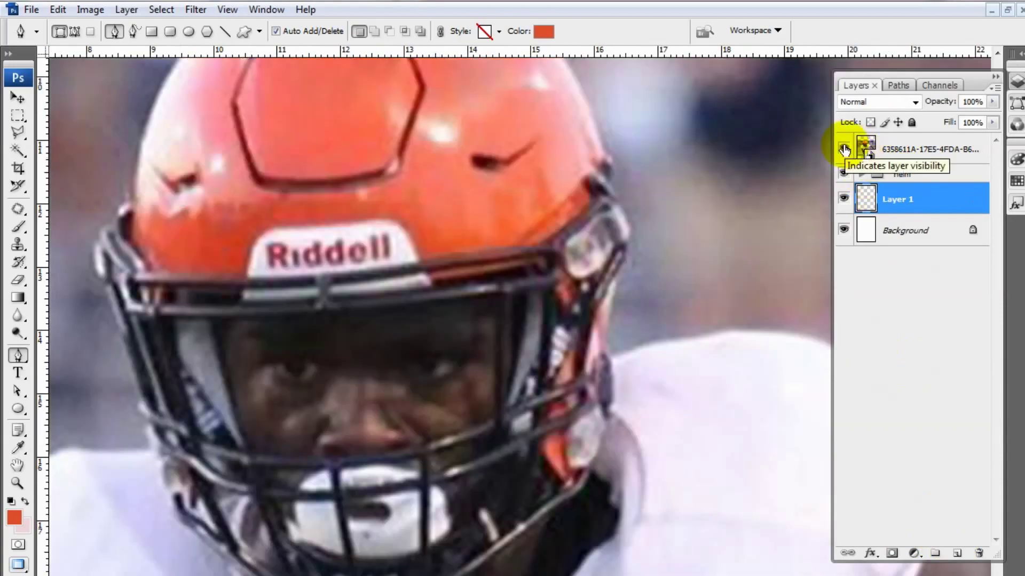
{"action": "key", "text": "i"}
{"action": "left_click", "coordinate": [310, 373]}
{"action": "key", "text": "ctrl+plus"}
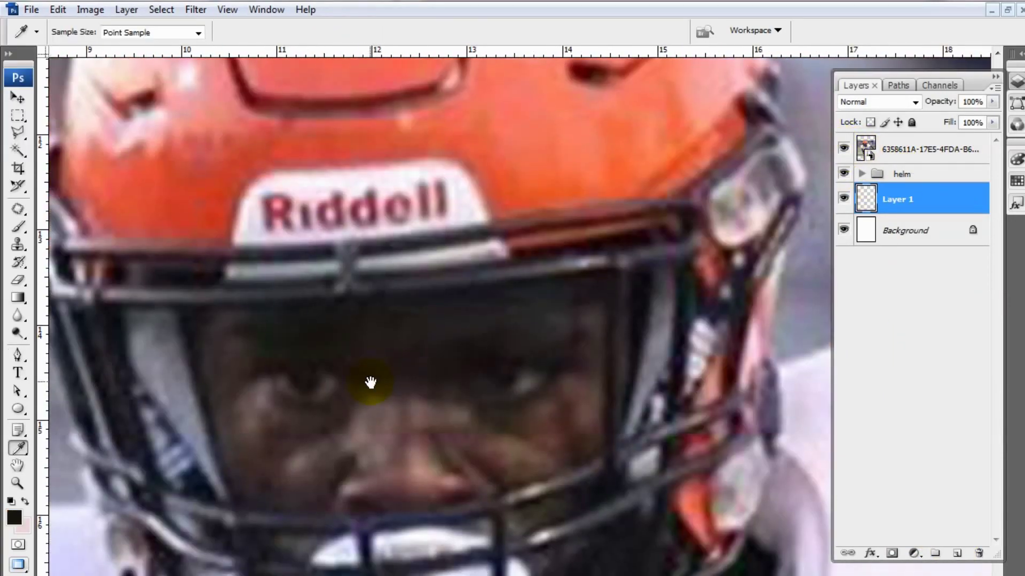
{"action": "left_click", "coordinate": [16, 516]}
{"action": "left_click", "coordinate": [914, 428]}
Draw both eye outlines and a resized elliptical pupil
{"action": "key", "text": "p"}
{"action": "left_click", "coordinate": [273, 375]}
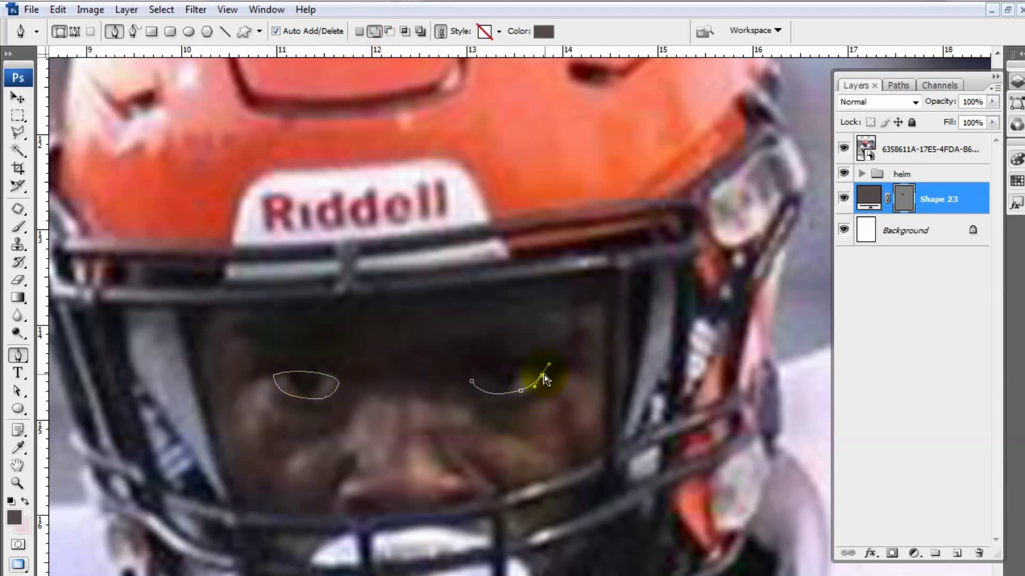
{"action": "left_click", "coordinate": [903, 199]}
{"action": "key", "text": "u"}
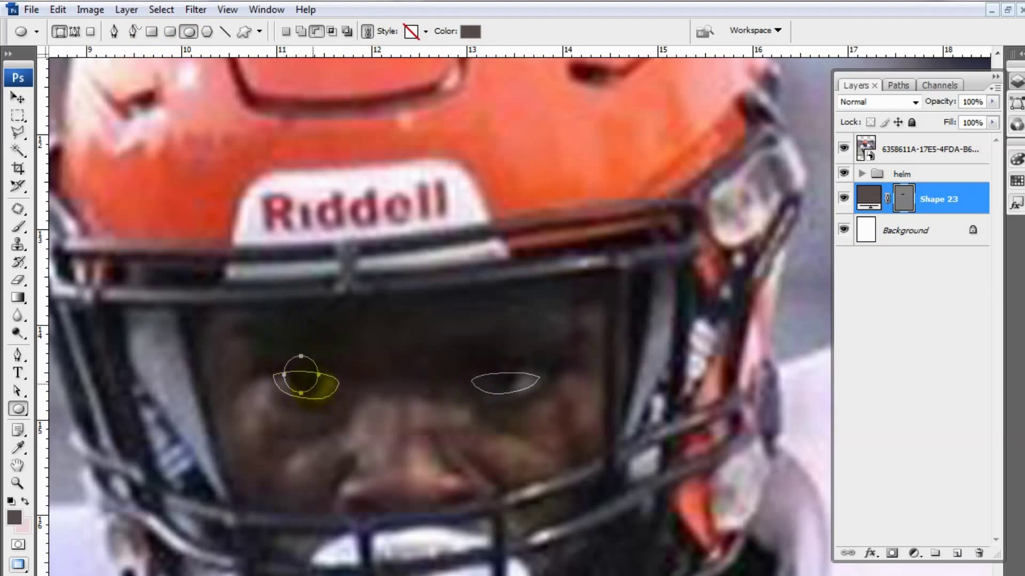
{"action": "key", "text": "ctrl+t"}
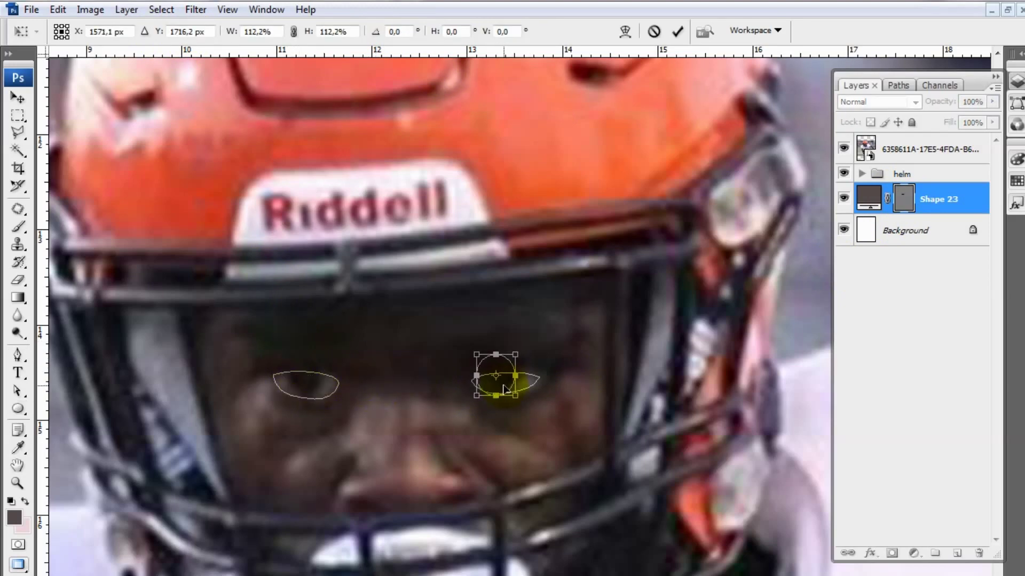
{"action": "key", "text": "Return"}
{"action": "left_click", "coordinate": [841, 154]}
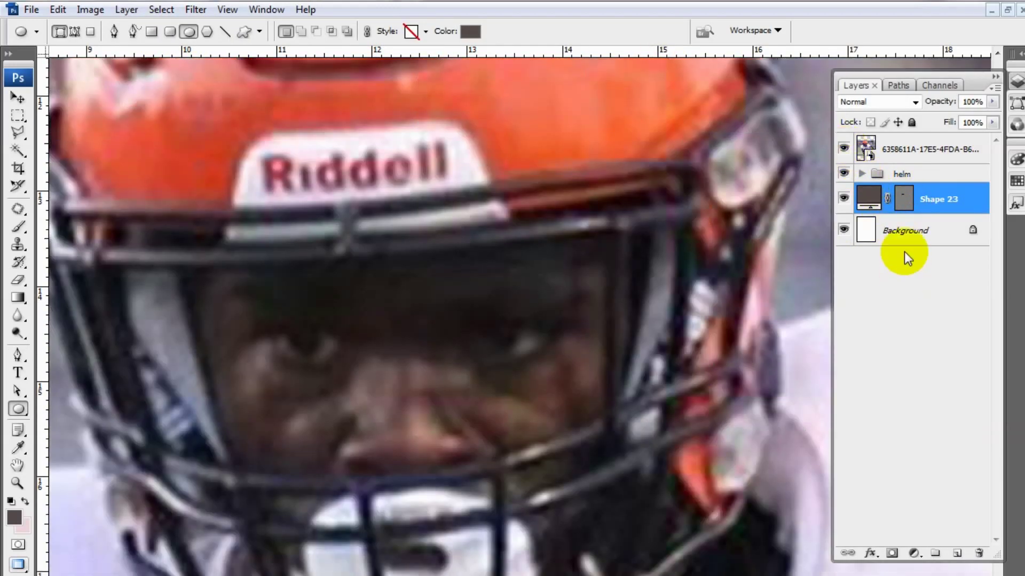
On a new layer, draw a black fill shape inside the visor opening
{"action": "left_click", "coordinate": [904, 252]}
{"action": "left_click", "coordinate": [957, 553]}
{"action": "left_click", "coordinate": [470, 31]}
{"action": "left_click", "coordinate": [932, 429]}
{"action": "key", "text": "p"}
{"action": "left_click", "coordinate": [843, 148]}
{"action": "left_click", "coordinate": [844, 148]}
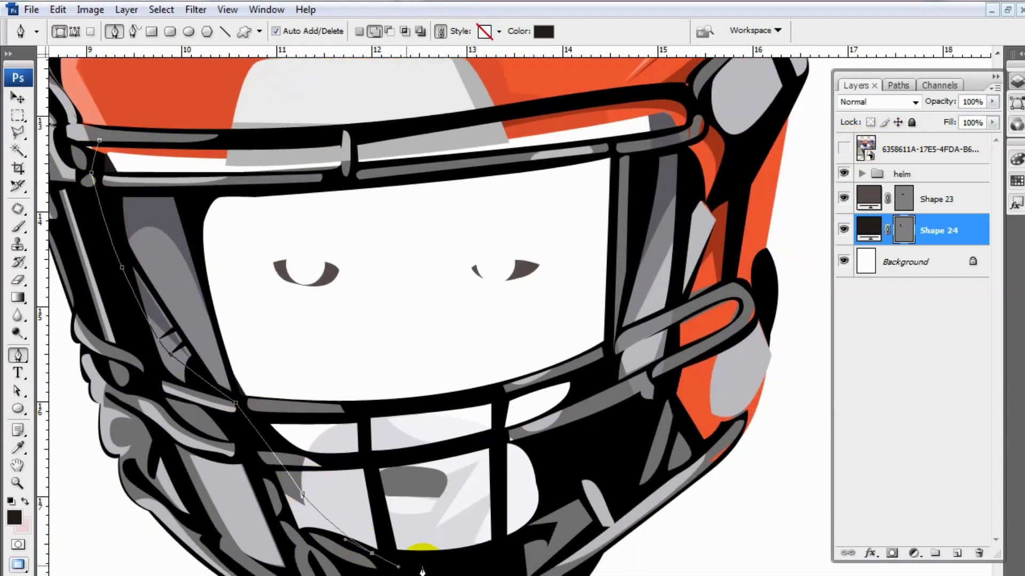
{"action": "left_click", "coordinate": [389, 103]}
{"action": "left_click", "coordinate": [843, 148]}
{"action": "left_click", "coordinate": [903, 230]}
{"action": "left_click", "coordinate": [957, 553]}
Pick a brown skin colour and start outlining the face
{"action": "left_click", "coordinate": [843, 148]}
{"action": "left_click", "coordinate": [544, 31]}
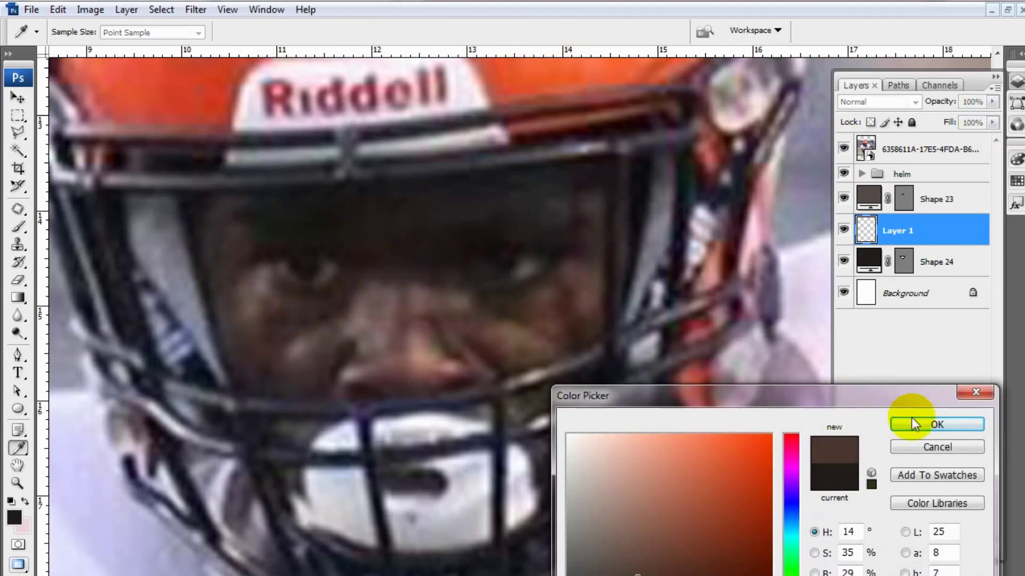
{"action": "left_click", "coordinate": [911, 416]}
{"action": "left_click", "coordinate": [254, 215]}
{"action": "left_click_drag", "start_coordinate": [199, 258], "coordinate": [187, 315]}
{"action": "left_click", "coordinate": [843, 148]}
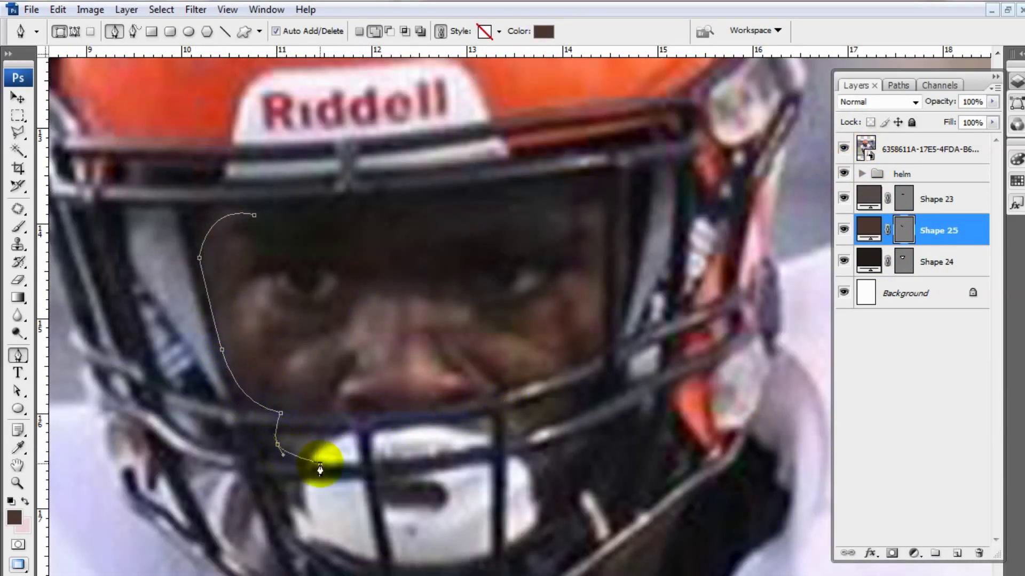
Trace the brown face outline across the top, around the right eye and down the lower face
{"action": "scroll", "coordinate": [561, 415], "scroll_direction": "up", "scroll_amount": 1}
{"action": "left_click", "coordinate": [570, 409]}
{"action": "left_click_drag", "start_coordinate": [570, 383], "coordinate": [582, 378]}
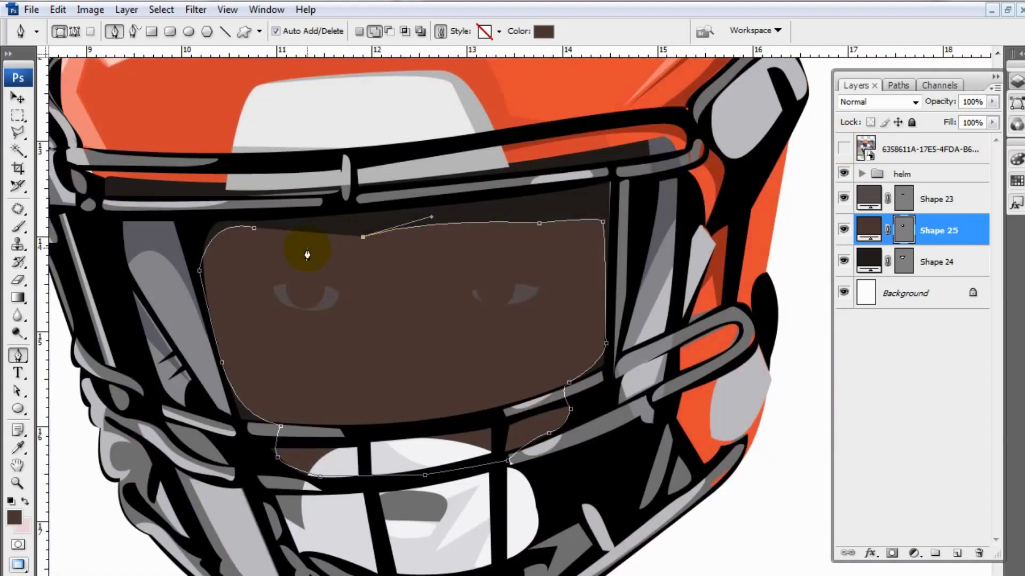
{"action": "left_click_drag", "start_coordinate": [334, 266], "coordinate": [319, 274]}
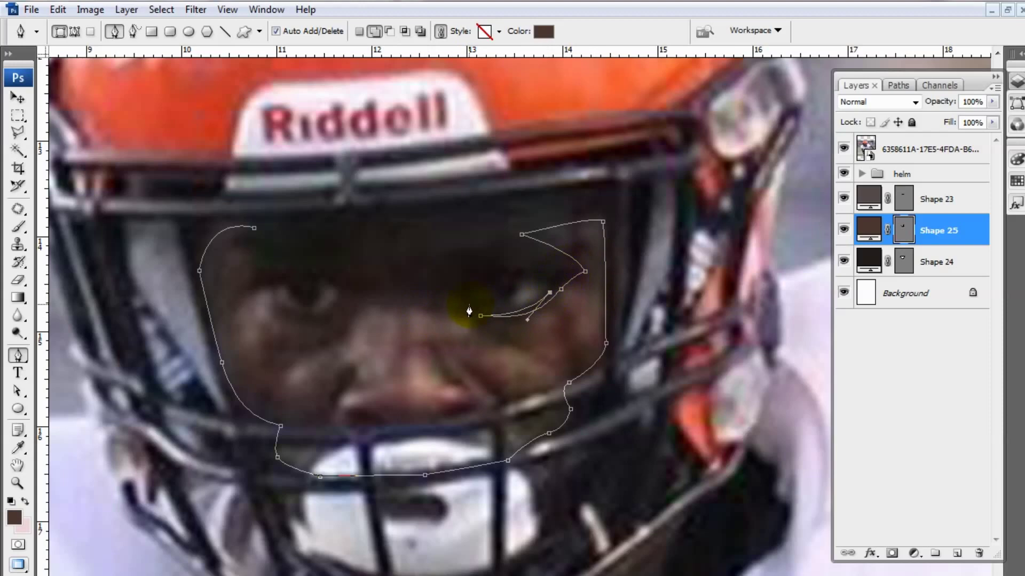
{"action": "scroll", "coordinate": [469, 312], "scroll_direction": "up", "scroll_amount": 2}
{"action": "left_click_drag", "start_coordinate": [433, 336], "coordinate": [431, 346]}
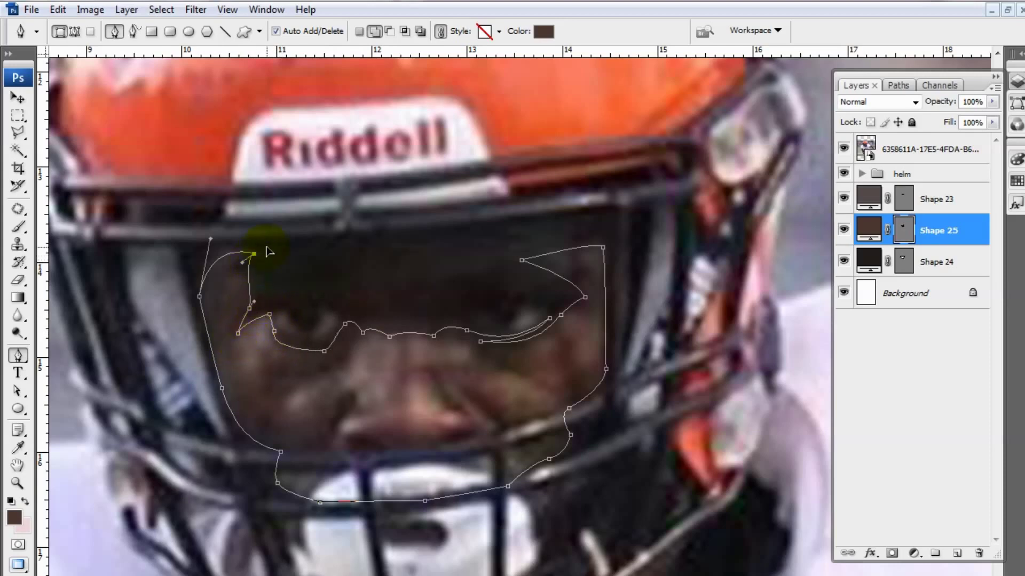
{"action": "scroll", "coordinate": [268, 251], "scroll_direction": "down", "scroll_amount": 3}
{"action": "scroll", "coordinate": [334, 364], "scroll_direction": "down", "scroll_amount": 2}
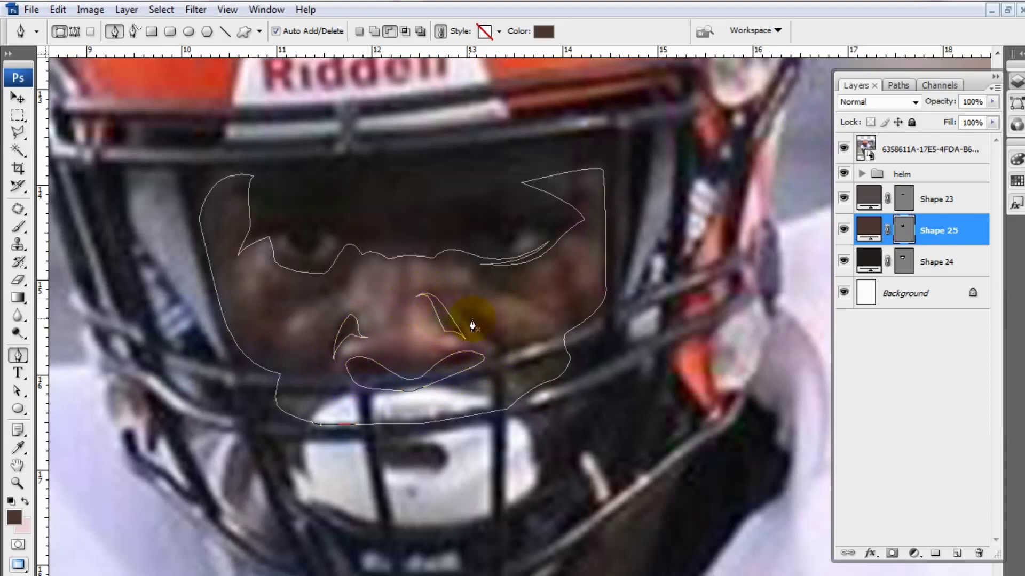
{"action": "left_click_drag", "start_coordinate": [549, 289], "coordinate": [524, 344]}
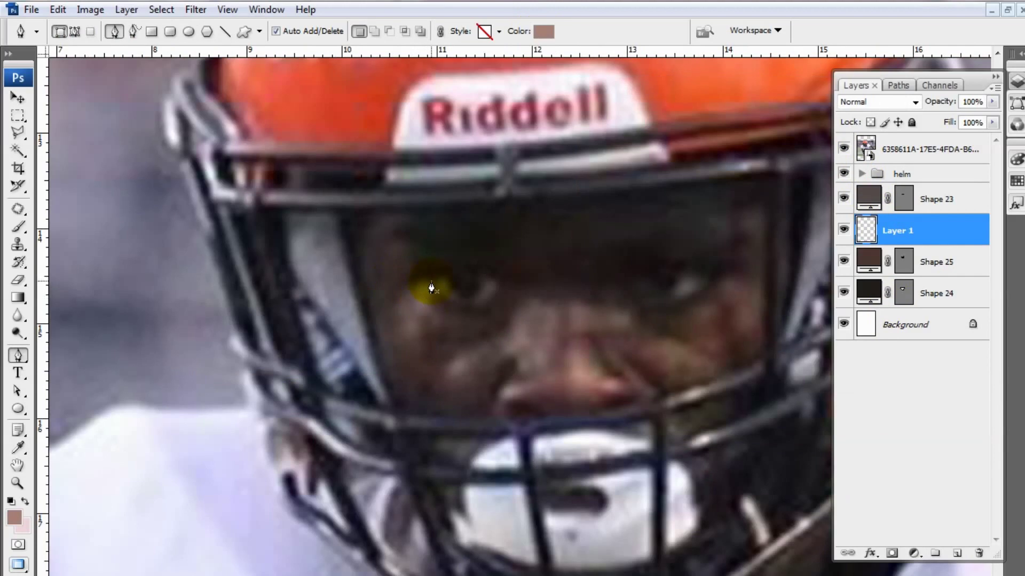
Draw light brown cheek and nose highlights as Shape 26, then review the face with the photo hidden
{"action": "left_click", "coordinate": [432, 280]}
{"action": "left_click_drag", "start_coordinate": [447, 327], "coordinate": [467, 342]}
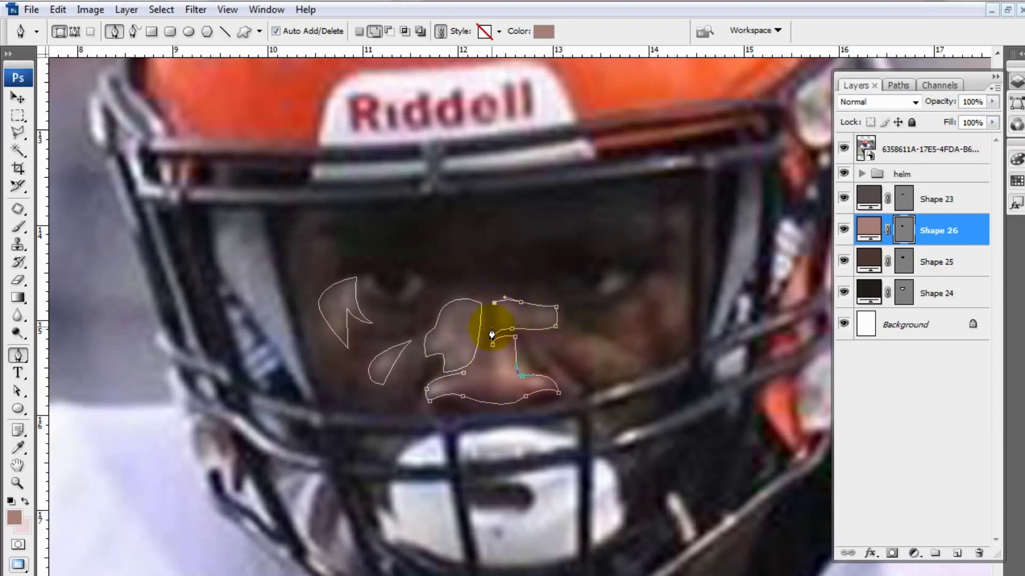
{"action": "left_click", "coordinate": [595, 393]}
{"action": "left_click_drag", "start_coordinate": [595, 393], "coordinate": [513, 369]}
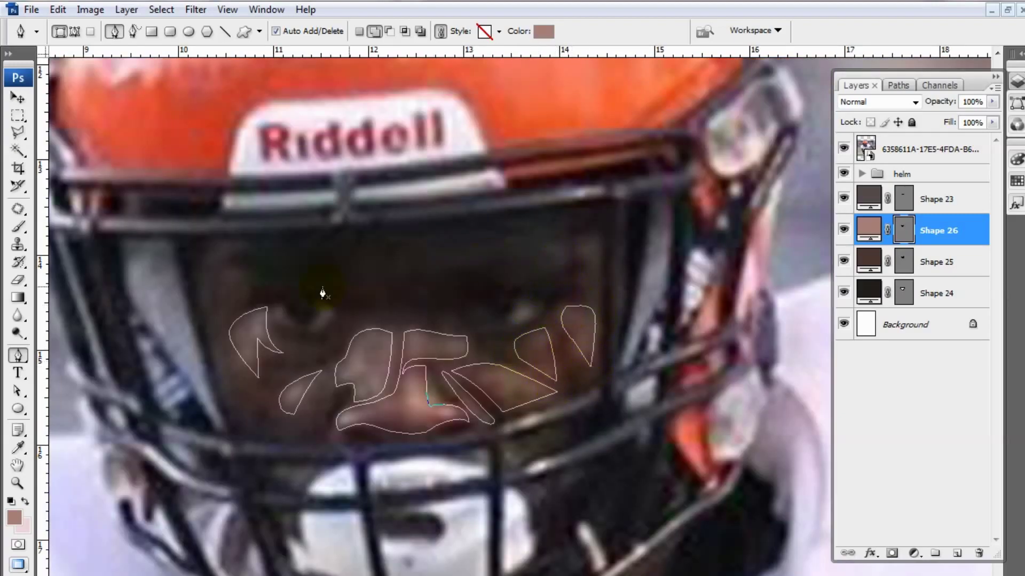
{"action": "left_click", "coordinate": [843, 149]}
{"action": "key", "text": "ctrl+minus"}
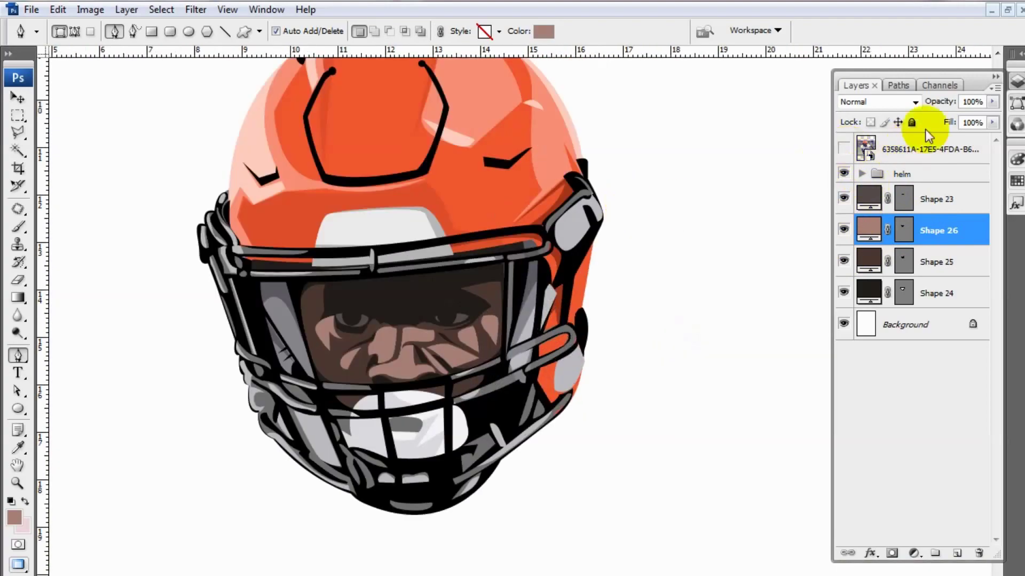
Mask the highlight layer and fade it near the mouth and cheek with a 68% soft brush
{"action": "key", "text": "ctrl+plus"}
{"action": "left_click", "coordinate": [892, 553]}
{"action": "key", "text": "b"}
{"action": "left_click", "coordinate": [844, 148]}
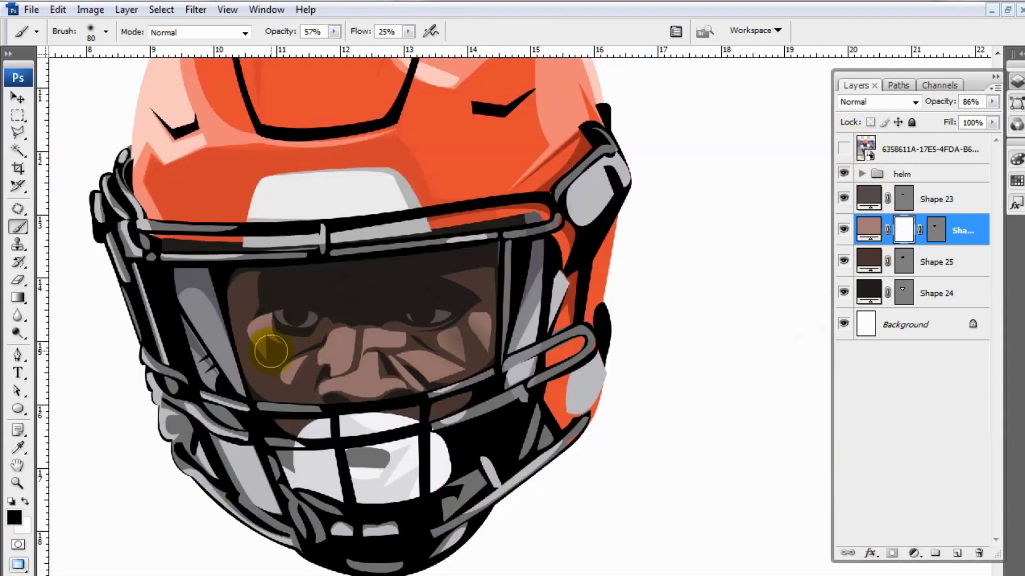
{"action": "left_click", "coordinate": [843, 149]}
{"action": "key", "text": "6"}
{"action": "key", "text": "8"}
{"action": "left_click_drag", "start_coordinate": [387, 371], "coordinate": [400, 389]}
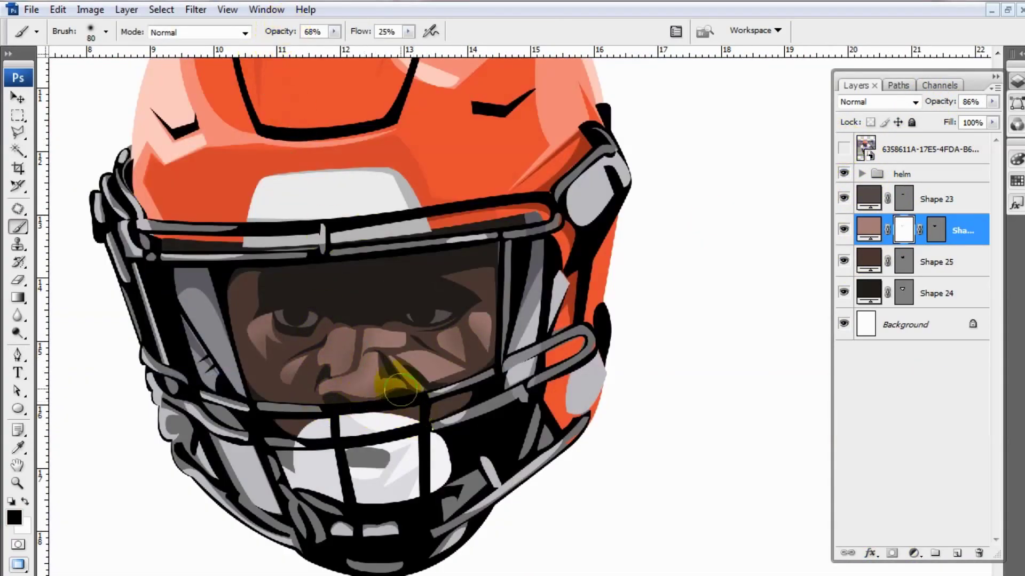
{"action": "left_click", "coordinate": [549, 311]}
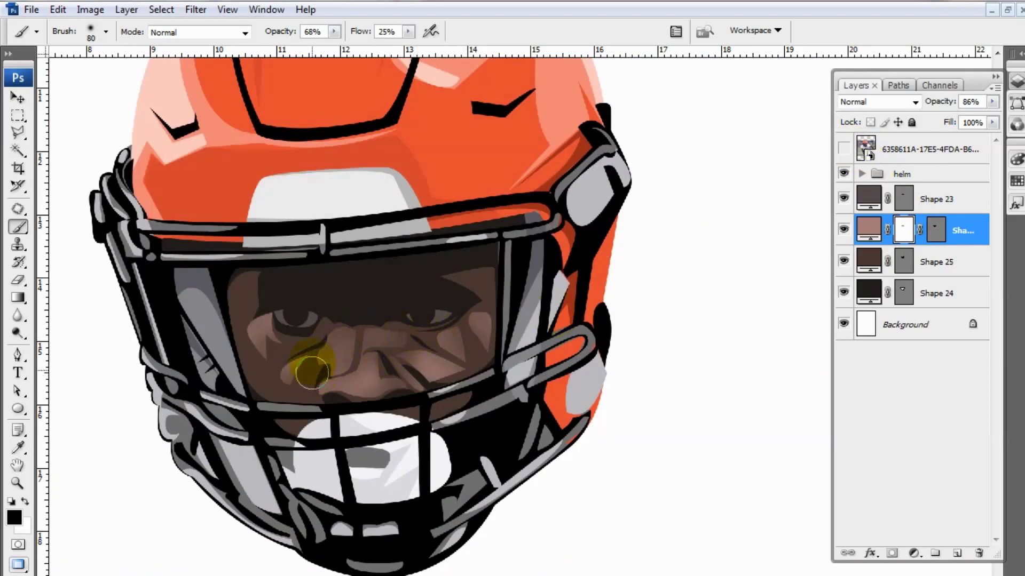
Shrink the brush and soften the main face shading's mask, comparing against the reference photo
{"action": "key", "text": "bracketleft"}
{"action": "key", "text": "bracketleft"}
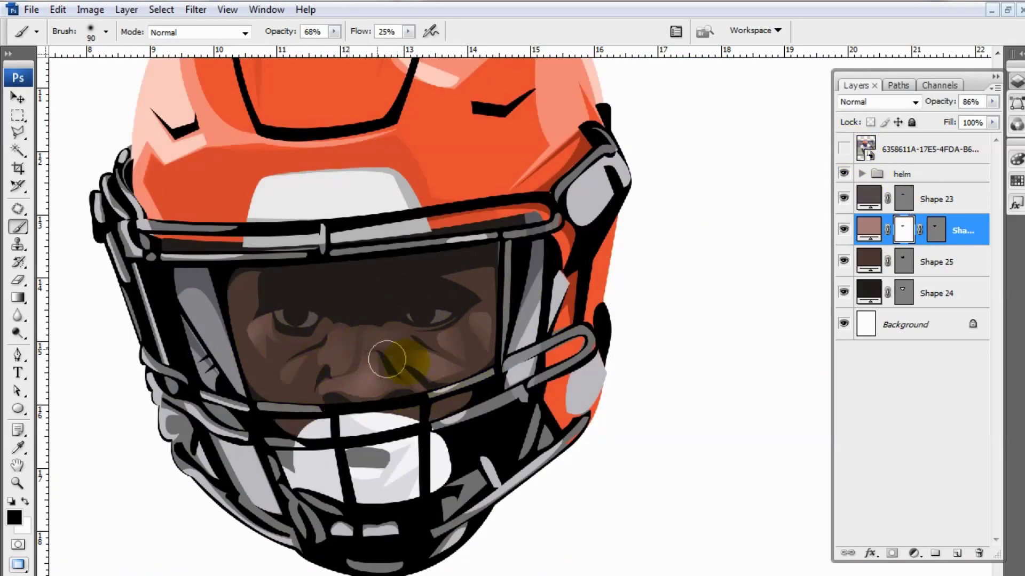
{"action": "key", "text": "alt+bracketleft"}
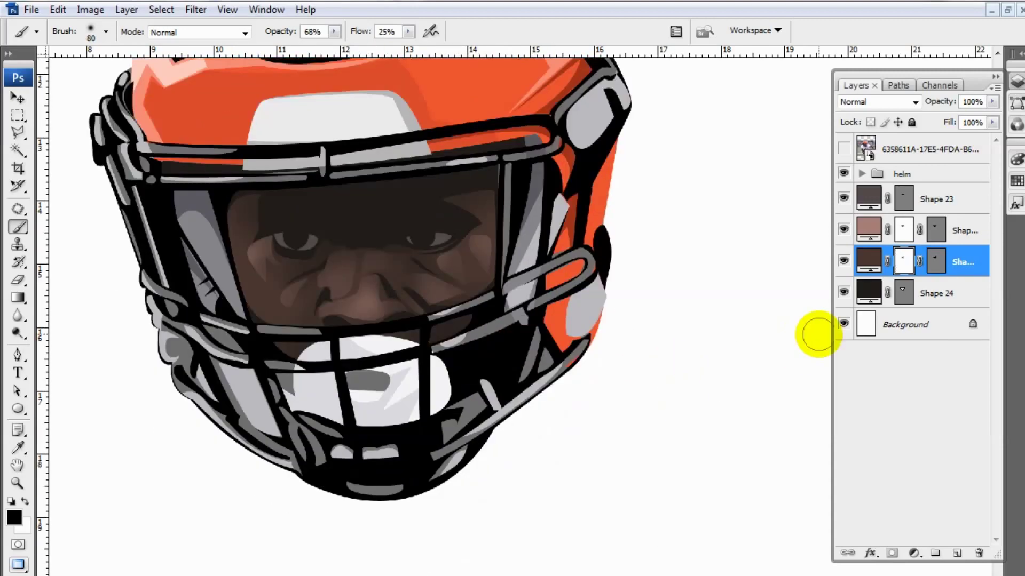
{"action": "scroll", "coordinate": [816, 336], "scroll_direction": "down", "scroll_amount": 2}
{"action": "left_click", "coordinate": [907, 230]}
{"action": "key", "text": "x"}
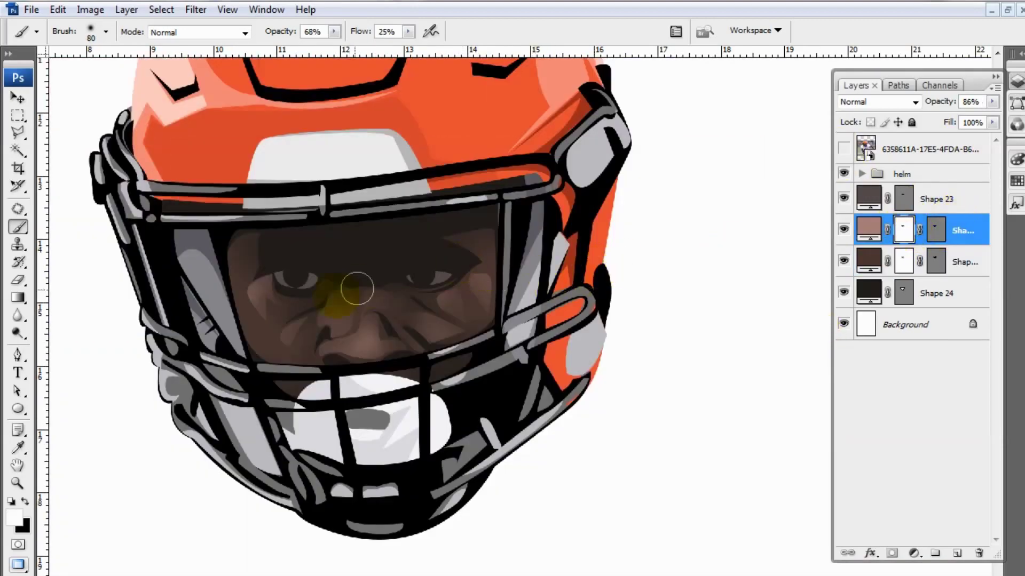
{"action": "left_click", "coordinate": [852, 149]}
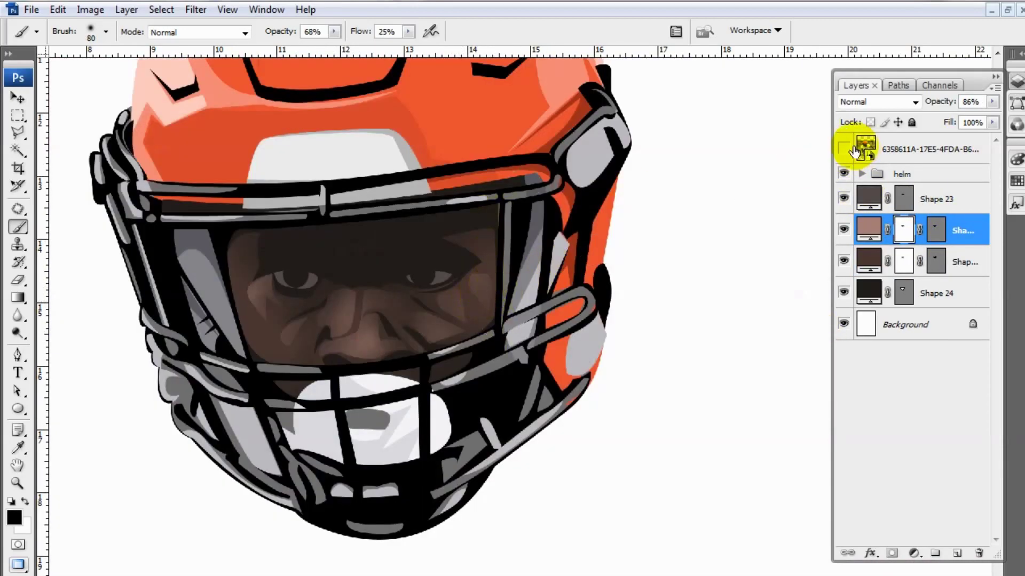
{"action": "left_click", "coordinate": [843, 150]}
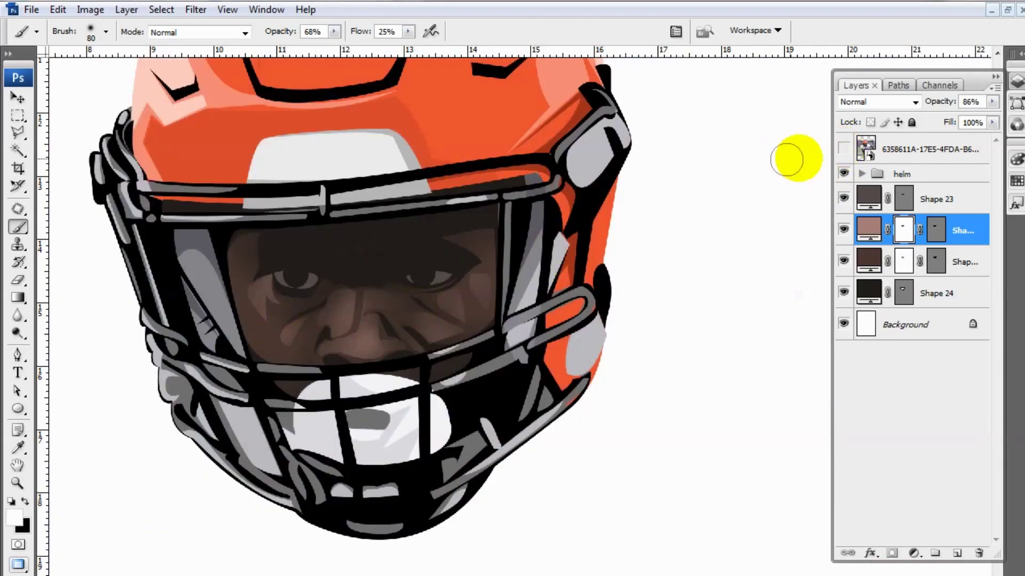
{"action": "key", "text": "x"}
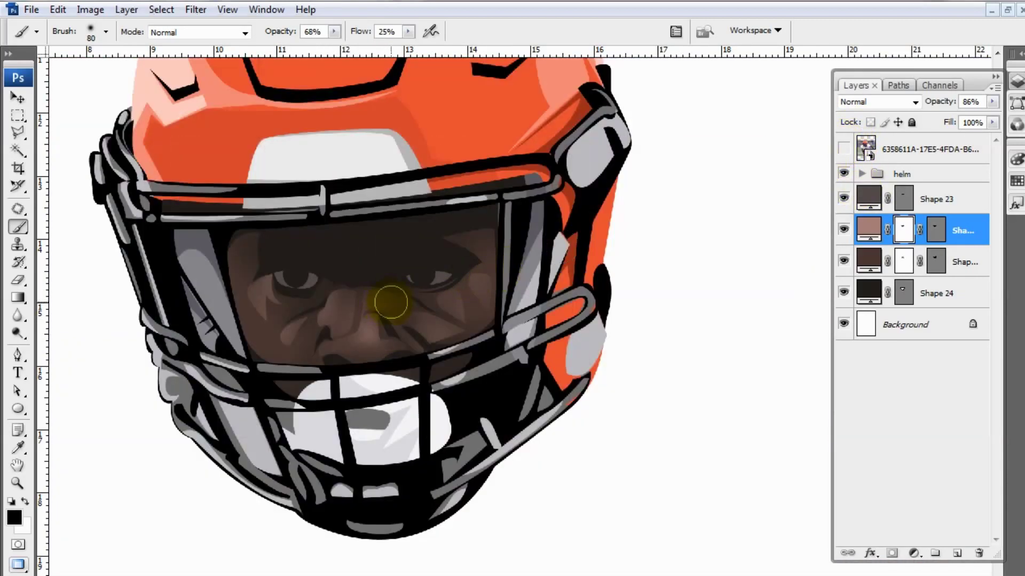
Check the whole face against the reference photo and add a new empty layer above
{"action": "key", "text": "ctrl+minus"}
{"action": "key", "text": "x"}
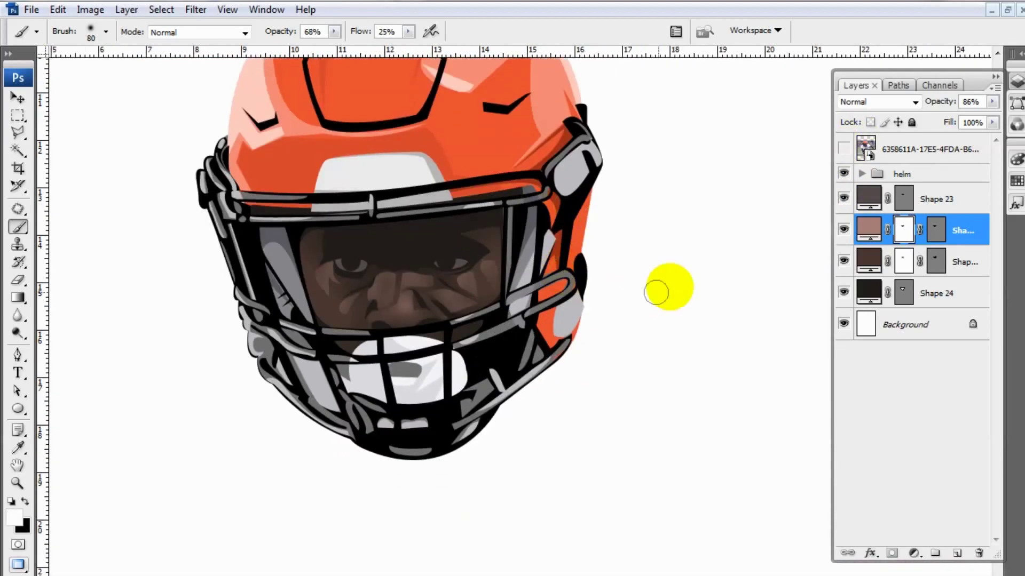
{"action": "left_click", "coordinate": [843, 150]}
{"action": "key", "text": "ctrl+plus"}
{"action": "left_click", "coordinate": [843, 150]}
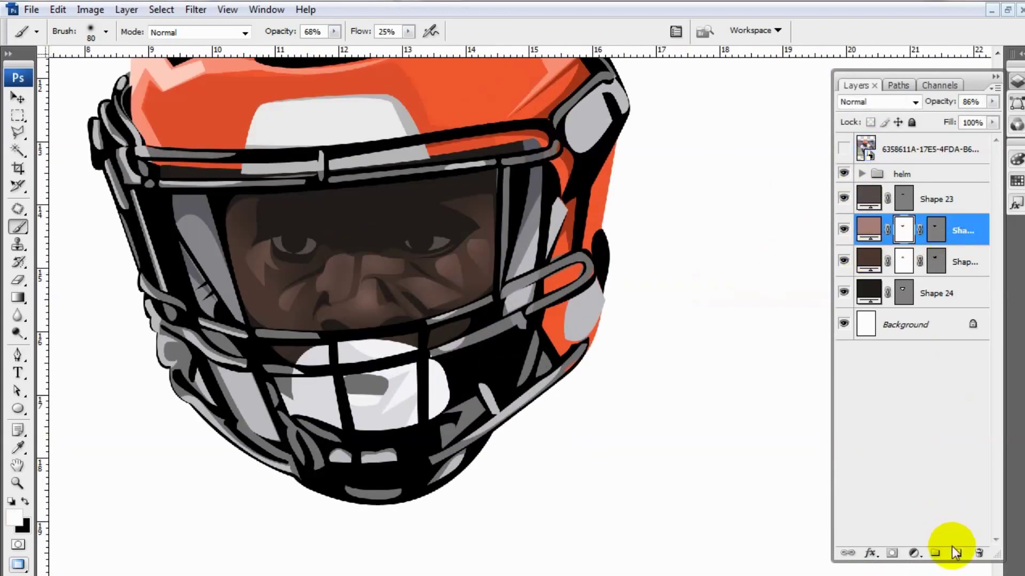
{"action": "left_click", "coordinate": [955, 552]}
Draw a brown nose highlight shape with the Pen tool, tracing over the reference photo
{"action": "key", "text": "p"}
{"action": "left_click", "coordinate": [543, 31]}
{"action": "left_click", "coordinate": [956, 426]}
{"action": "key", "text": "ctrl+plus"}
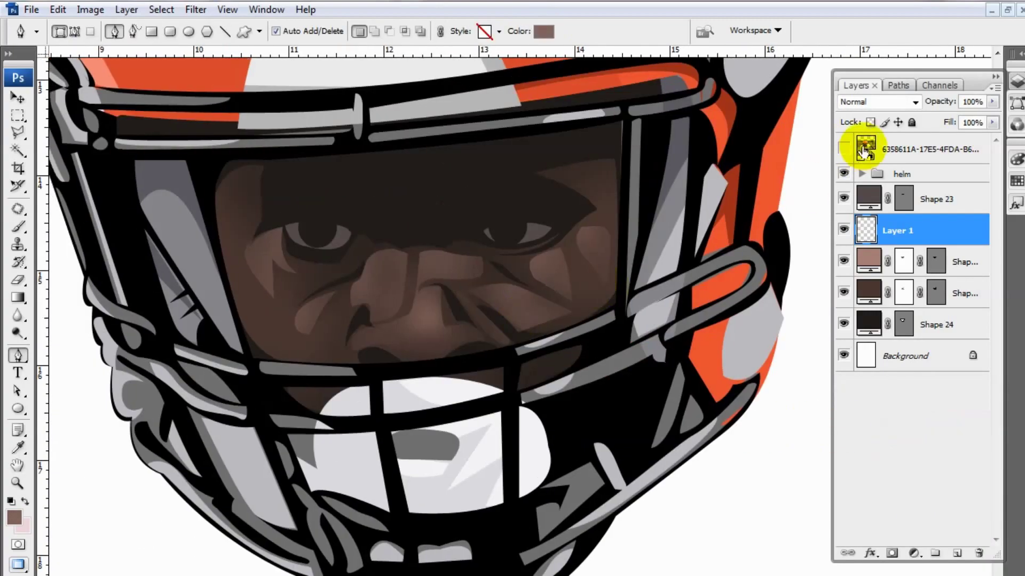
{"action": "left_click", "coordinate": [843, 150]}
{"action": "left_click", "coordinate": [422, 290]}
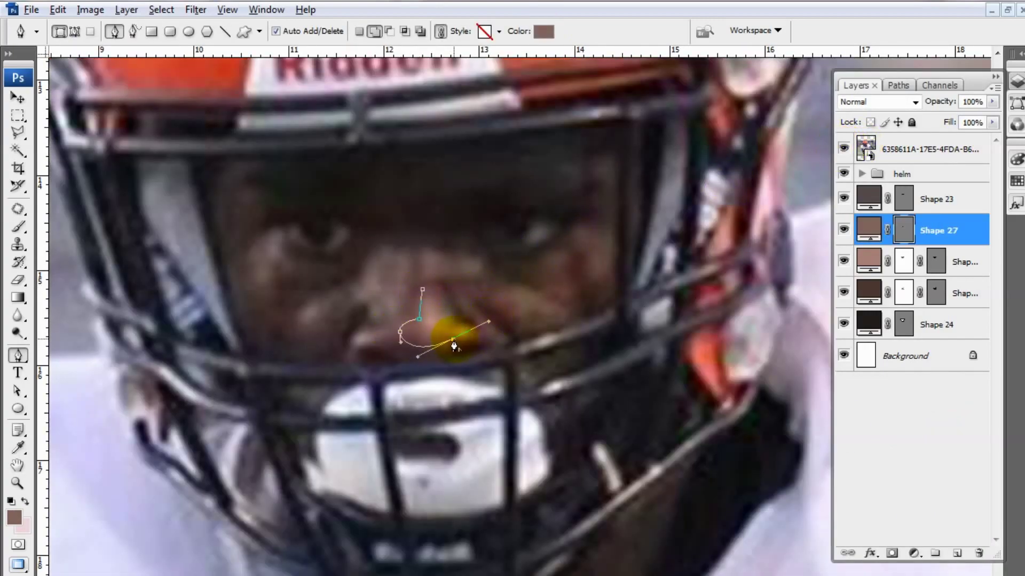
{"action": "left_click", "coordinate": [843, 150]}
Add layer masks to the nose highlight and Shape 23 for soft brush blending
{"action": "left_click", "coordinate": [892, 552]}
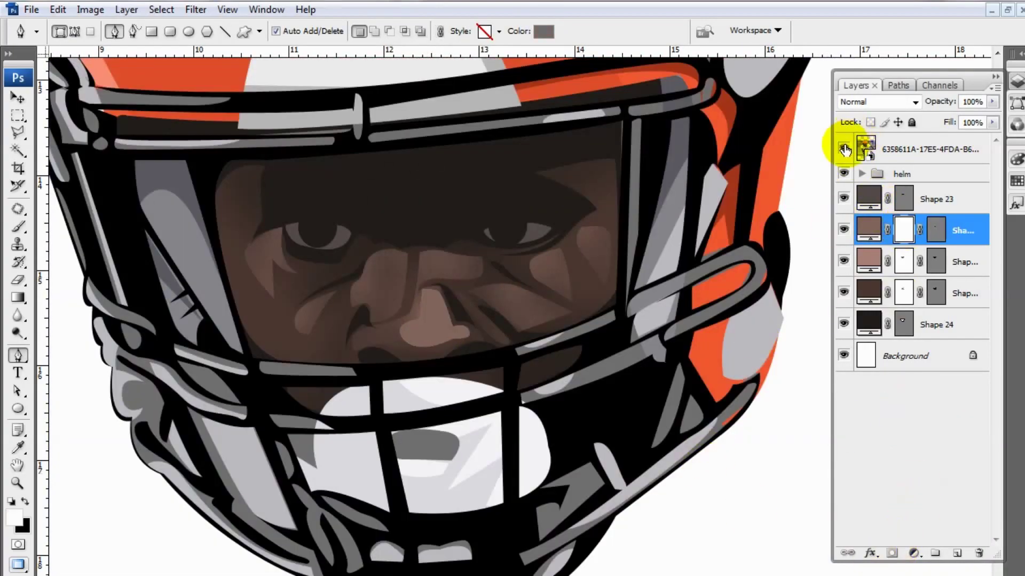
{"action": "key", "text": "b"}
{"action": "key", "text": "alt+bracketleft"}
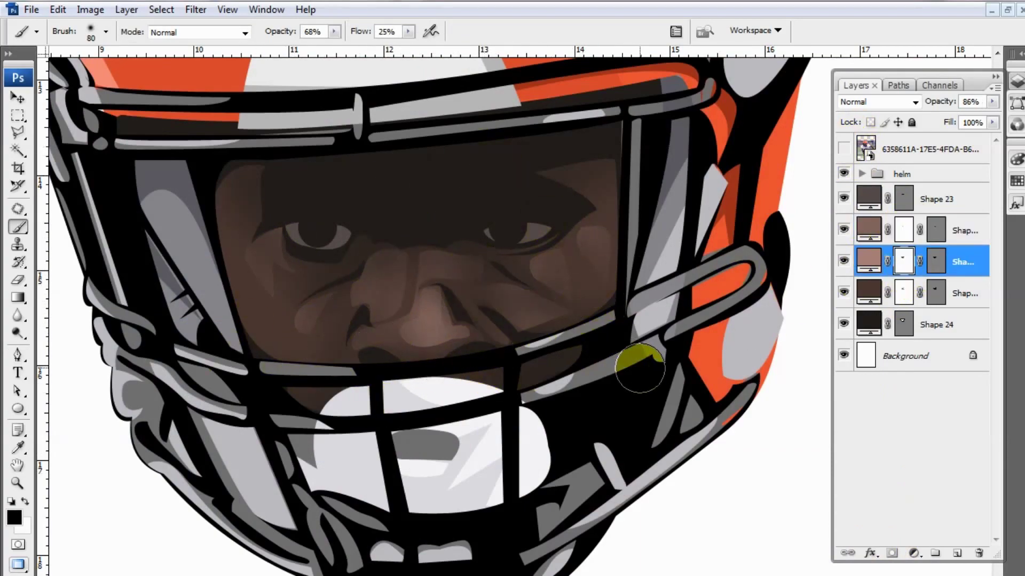
{"action": "key", "text": "ctrl+minus"}
{"action": "left_click", "coordinate": [903, 293]}
{"action": "left_click", "coordinate": [904, 198]}
{"action": "left_click", "coordinate": [892, 553]}
{"action": "left_click", "coordinate": [843, 150]}
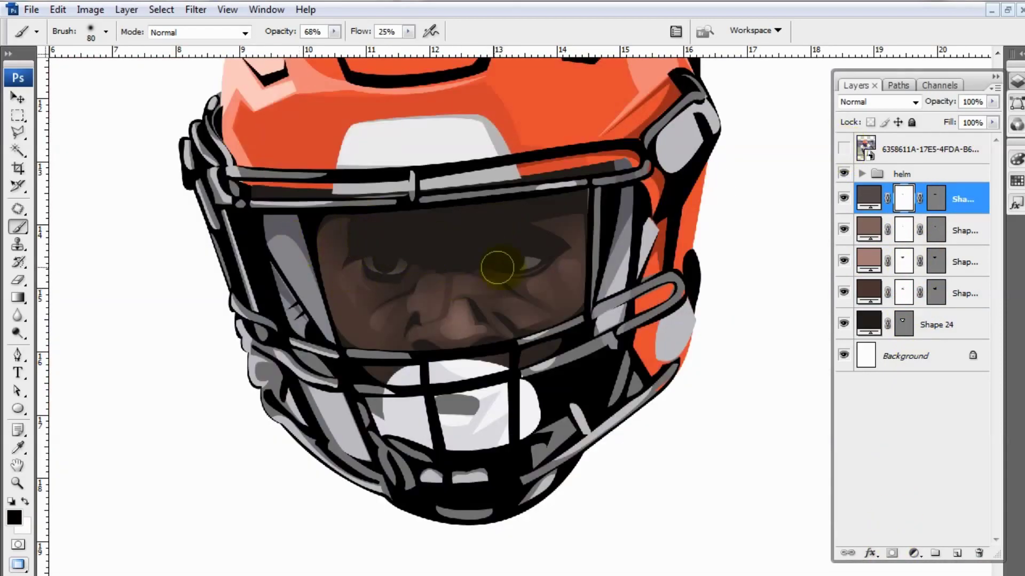
{"action": "left_click", "coordinate": [904, 293]}
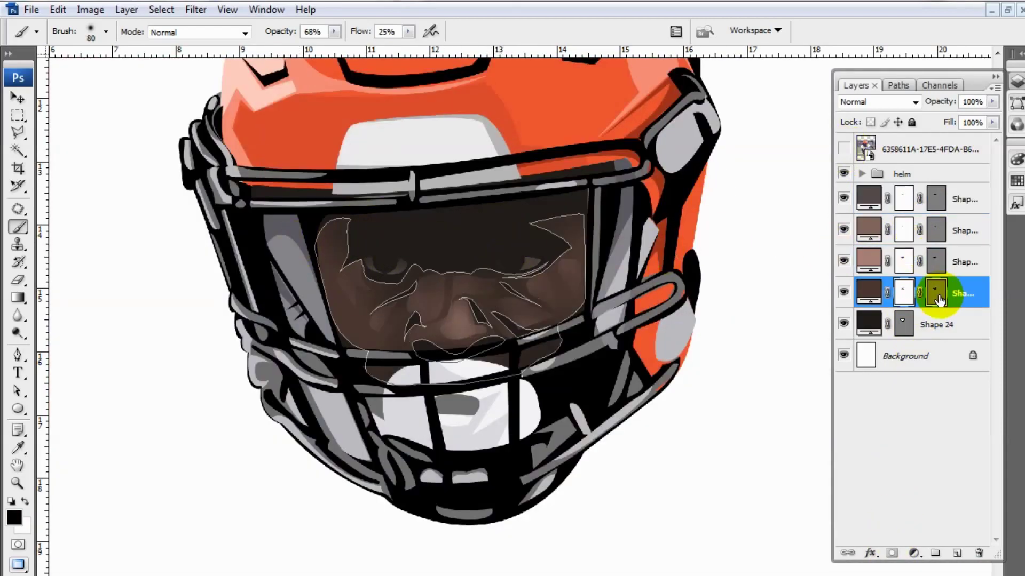
Add a clipped black 42% shadow shape across the mouthguard in the helm group
{"action": "key", "text": "ctrl+minus"}
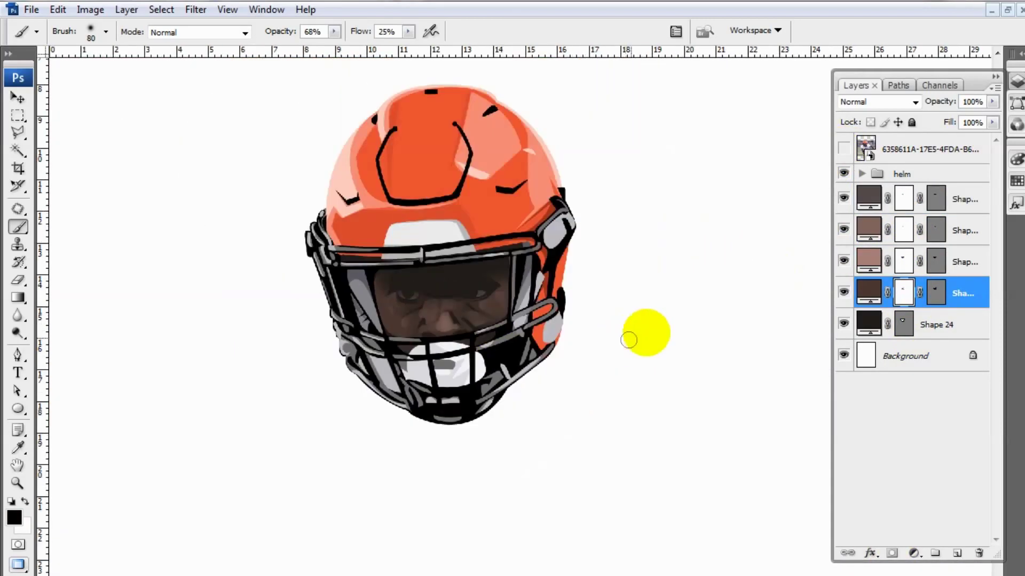
{"action": "key", "text": "ctrl+plus"}
{"action": "key", "text": "ctrl+plus"}
{"action": "scroll", "coordinate": [921, 260], "scroll_direction": "down", "scroll_amount": 5}
{"action": "left_click", "coordinate": [914, 352]}
{"action": "left_click", "coordinate": [922, 390], "text": "ctrl"}
{"action": "key", "text": "ctrl+shift+alt+n"}
{"action": "left_click", "coordinate": [15, 518]}
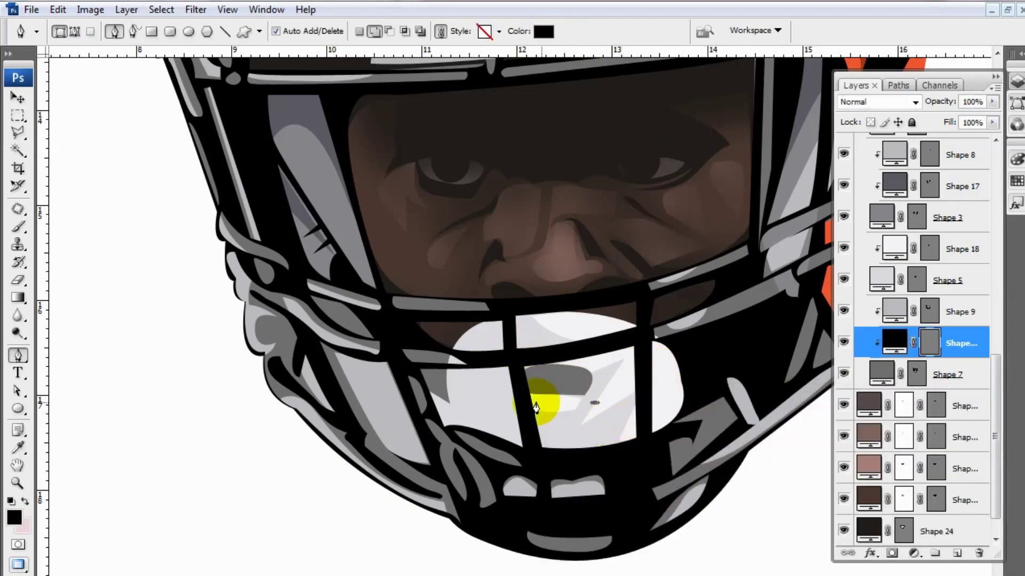
{"action": "left_click_drag", "start_coordinate": [940, 101], "coordinate": [872, 140]}
Collapse the helm group and gather the face layers into Group 1
{"action": "key", "text": "ctrl+0"}
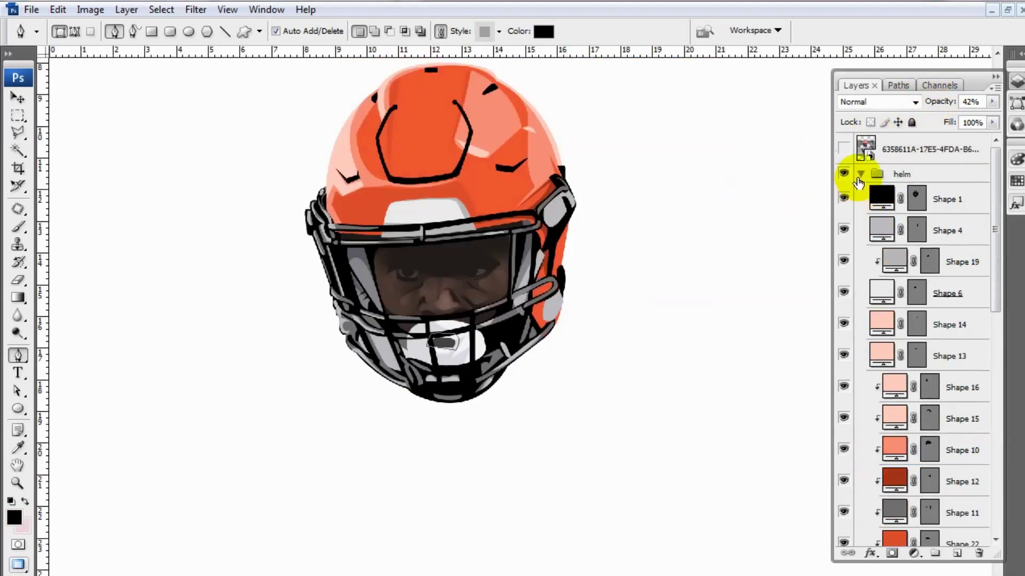
{"action": "left_click", "coordinate": [861, 174]}
{"action": "left_click", "coordinate": [961, 194], "text": "shift"}
{"action": "key", "text": "ctrl+g"}
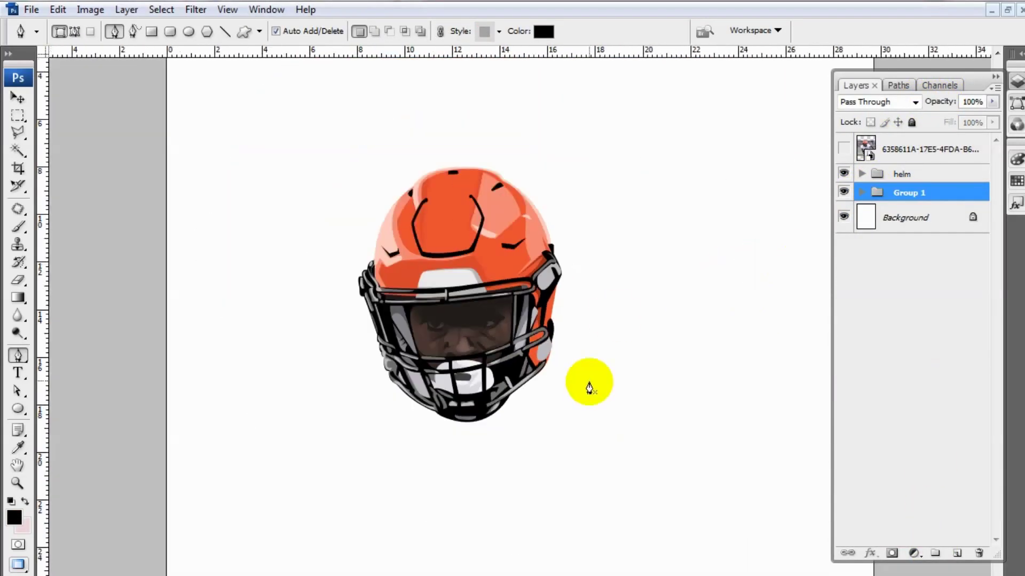
Add a layer above the Background and sample pale lavender from the photo's shoulder pad
{"action": "left_click", "coordinate": [907, 217]}
{"action": "left_click", "coordinate": [957, 553]}
{"action": "left_click", "coordinate": [843, 149]}
{"action": "key", "text": "ctrl+plus"}
{"action": "key", "text": "ctrl+minus"}
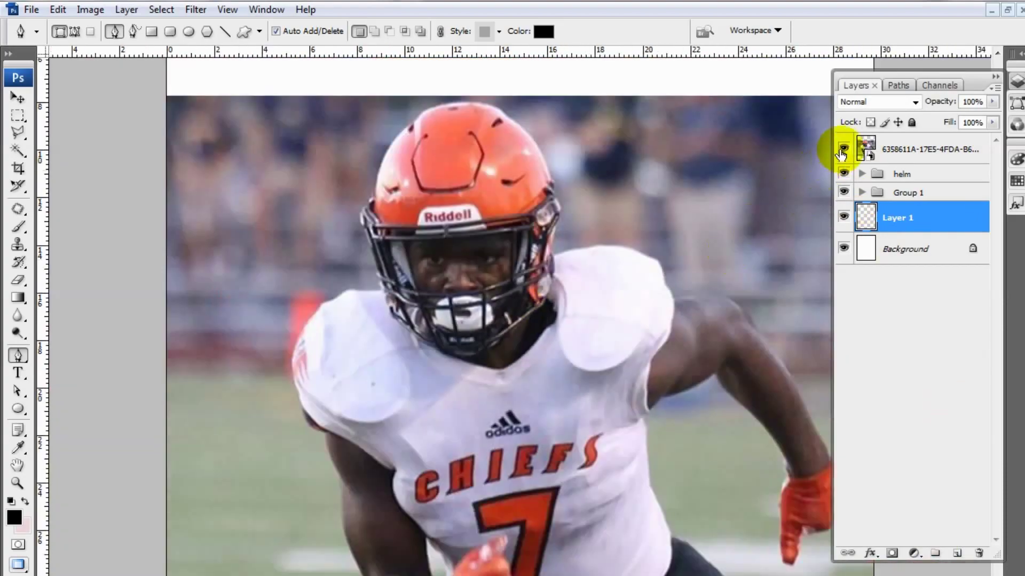
{"action": "left_click", "coordinate": [843, 149]}
{"action": "key", "text": "ctrl+minus"}
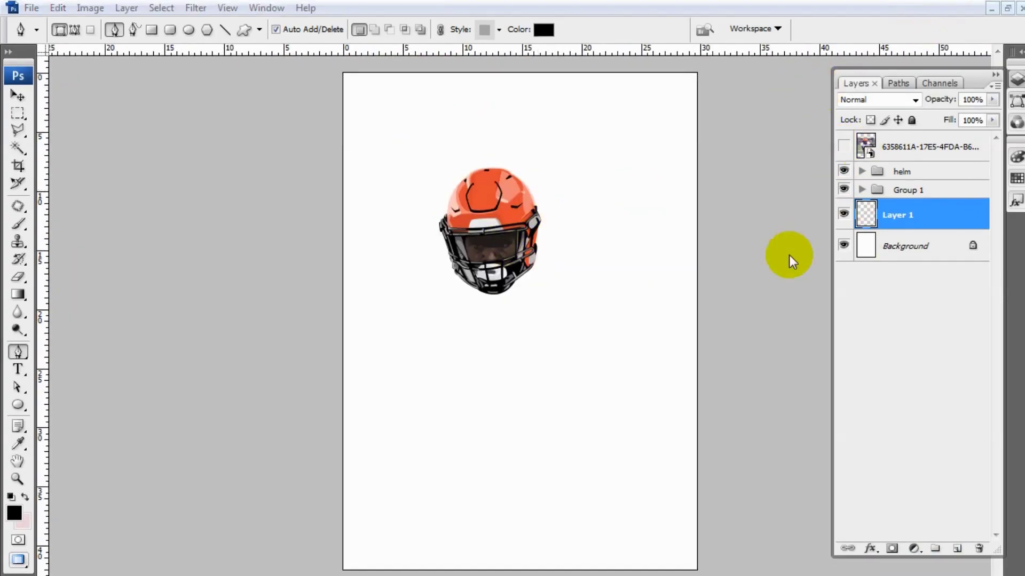
{"action": "key", "text": "ctrl+plus"}
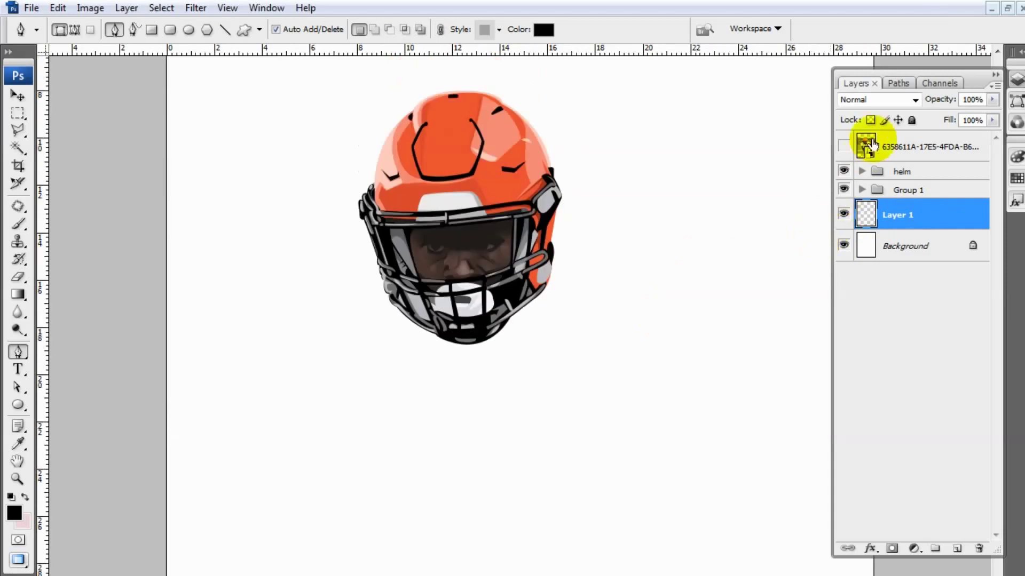
{"action": "left_click", "coordinate": [843, 146]}
{"action": "key", "text": "ctrl+plus"}
{"action": "key", "text": "i"}
{"action": "left_click", "coordinate": [616, 331]}
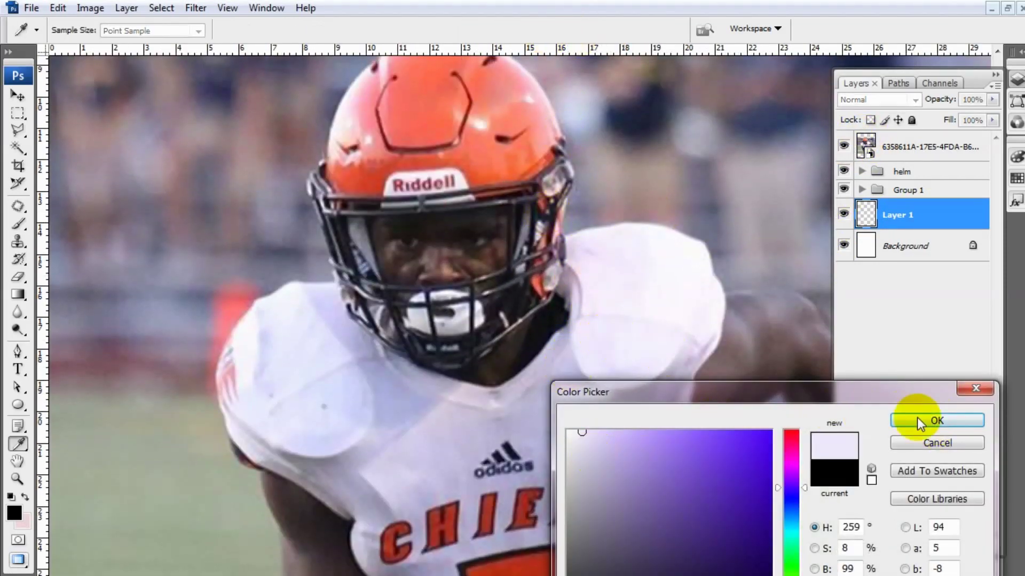
{"action": "left_click", "coordinate": [705, 244]}
Trace the jersey outline down the right shoulder and torso and across below CHIEFS
{"action": "left_click_drag", "start_coordinate": [712, 276], "coordinate": [712, 287]}
{"action": "scroll", "coordinate": [712, 287], "scroll_direction": "down", "scroll_amount": 2}
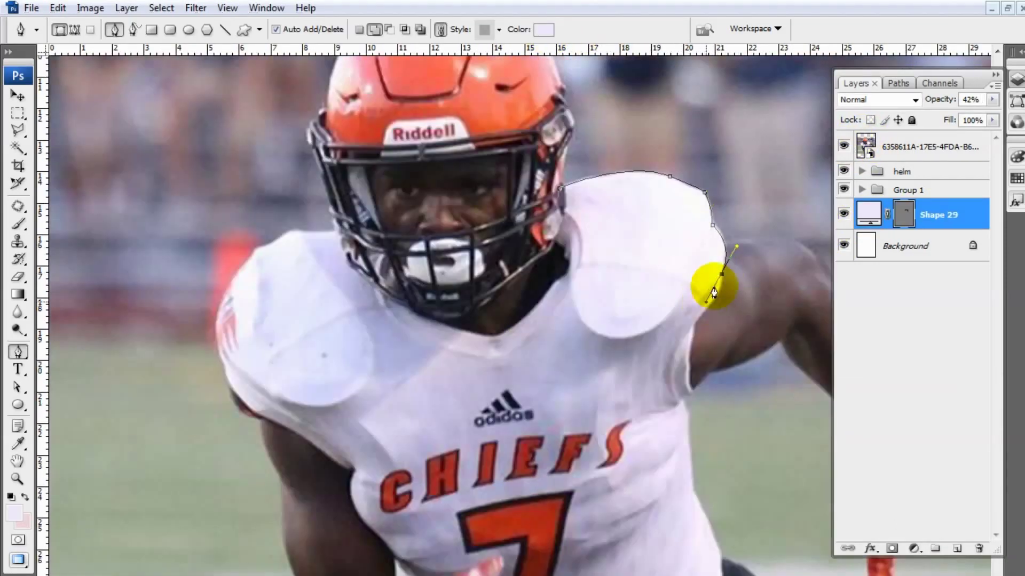
{"action": "scroll", "coordinate": [706, 299], "scroll_direction": "down", "scroll_amount": 2}
{"action": "left_click", "coordinate": [710, 215]}
{"action": "left_click_drag", "start_coordinate": [693, 236], "coordinate": [693, 307]}
{"action": "left_click", "coordinate": [690, 321]}
{"action": "left_click", "coordinate": [690, 370]}
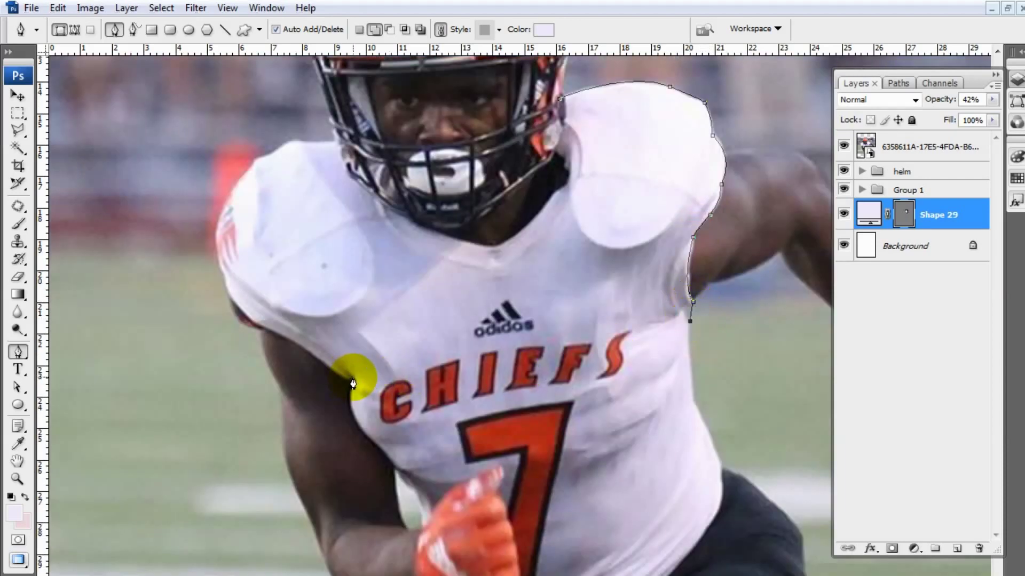
{"action": "left_click", "coordinate": [351, 370]}
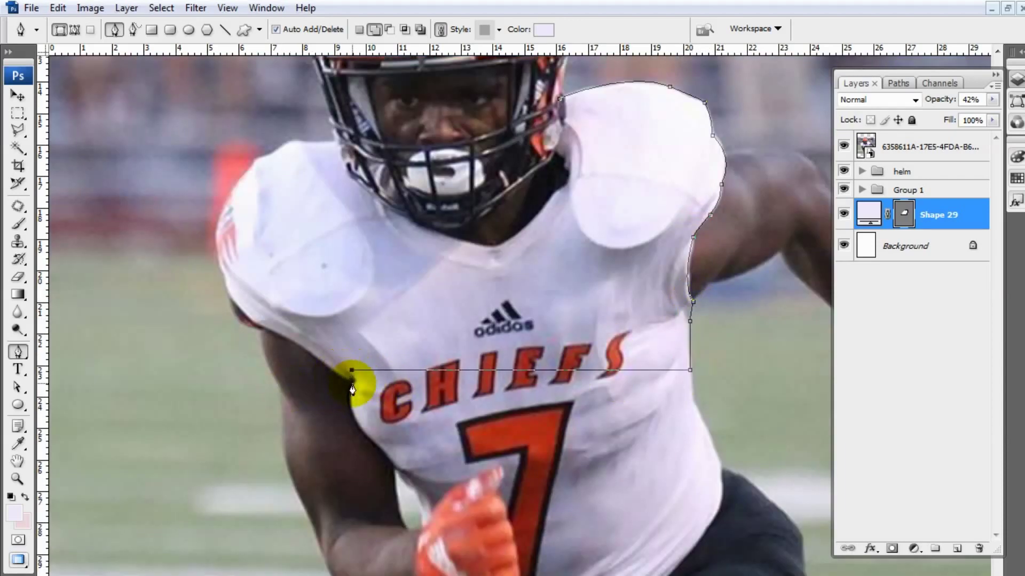
Finish the jersey outline up the left shoulder and collar, then add a clipped layer above
{"action": "left_click_drag", "start_coordinate": [260, 327], "coordinate": [222, 316]}
{"action": "scroll", "coordinate": [222, 315], "scroll_direction": "up", "scroll_amount": 1}
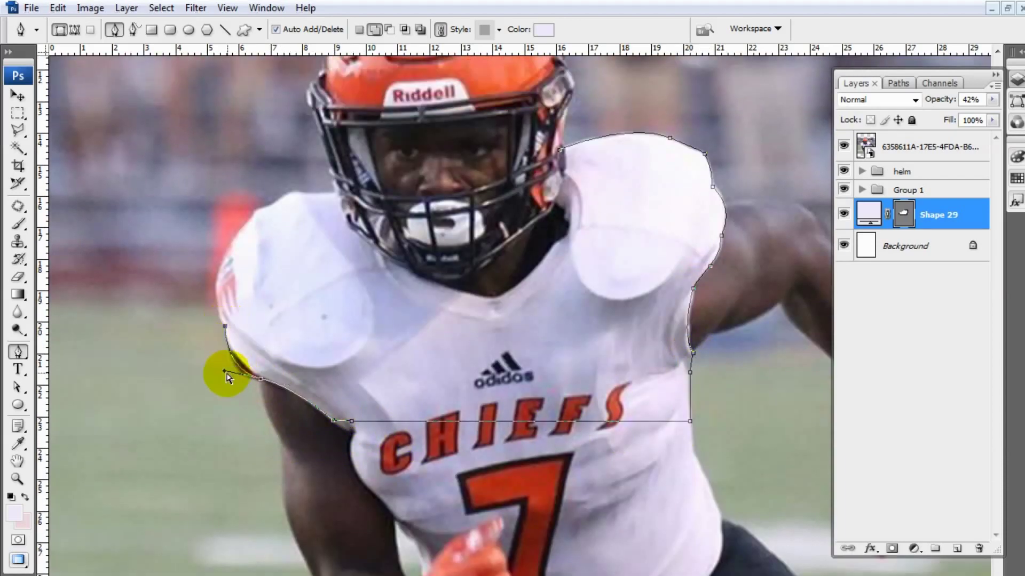
{"action": "scroll", "coordinate": [229, 332], "scroll_direction": "up", "scroll_amount": 1}
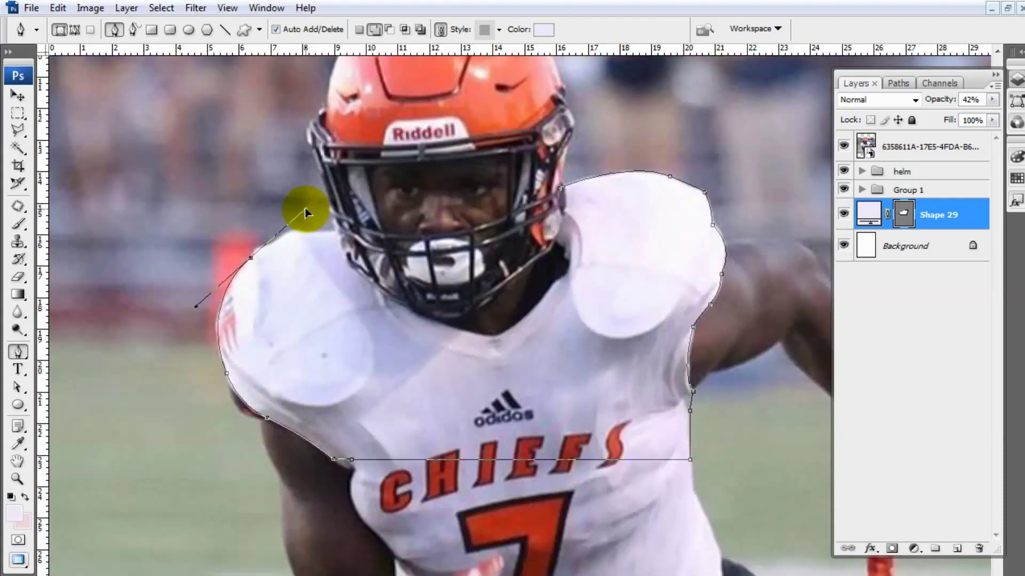
{"action": "left_click_drag", "start_coordinate": [251, 258], "coordinate": [282, 247]}
{"action": "left_click_drag", "start_coordinate": [341, 229], "coordinate": [454, 210]}
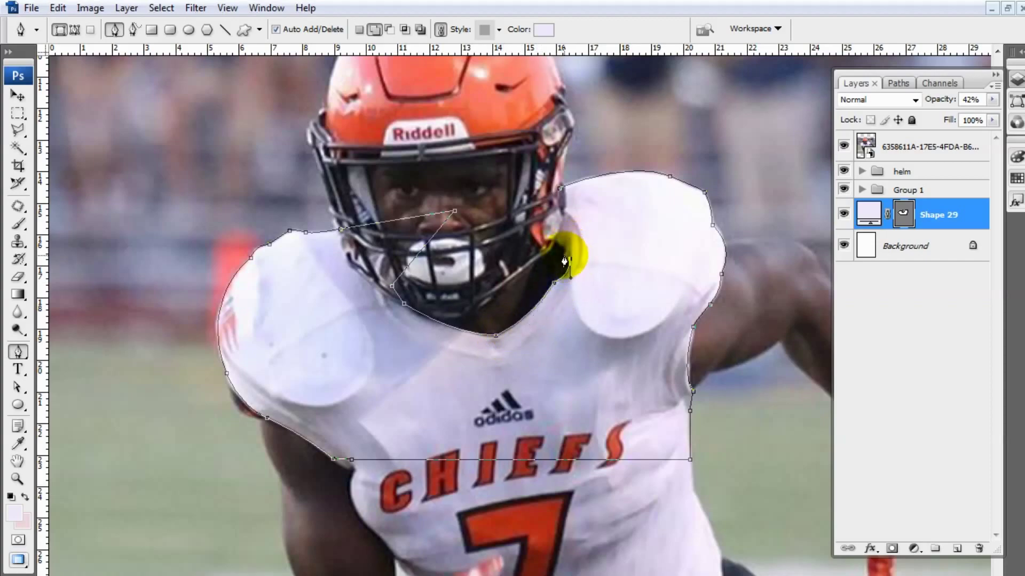
{"action": "left_click", "coordinate": [844, 145]}
{"action": "left_click", "coordinate": [956, 549]}
{"action": "left_click", "coordinate": [843, 145]}
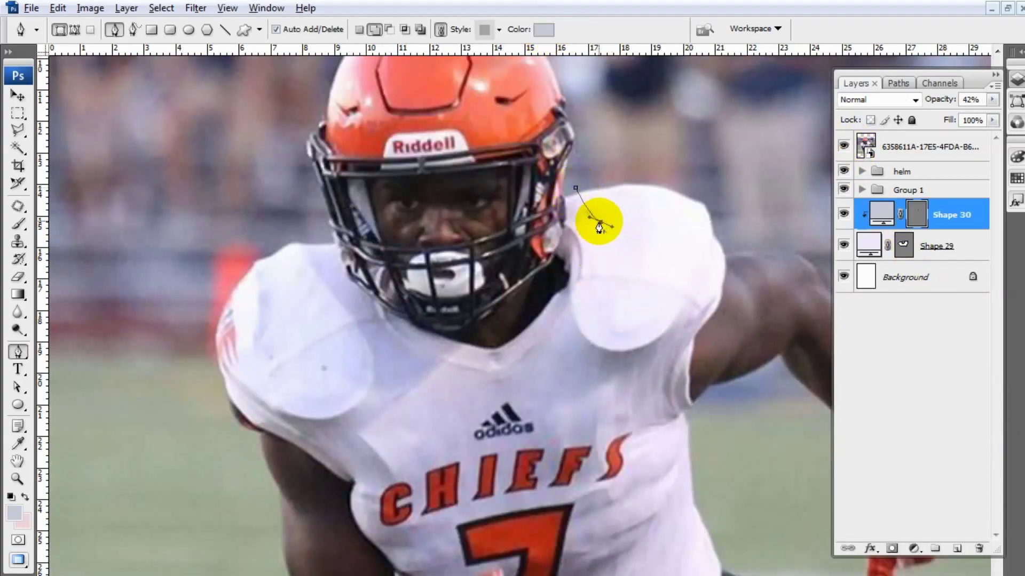
Trace the shadow from the right collar, under the right arm and below CHIEFS
{"action": "left_click_drag", "start_coordinate": [580, 276], "coordinate": [566, 321]}
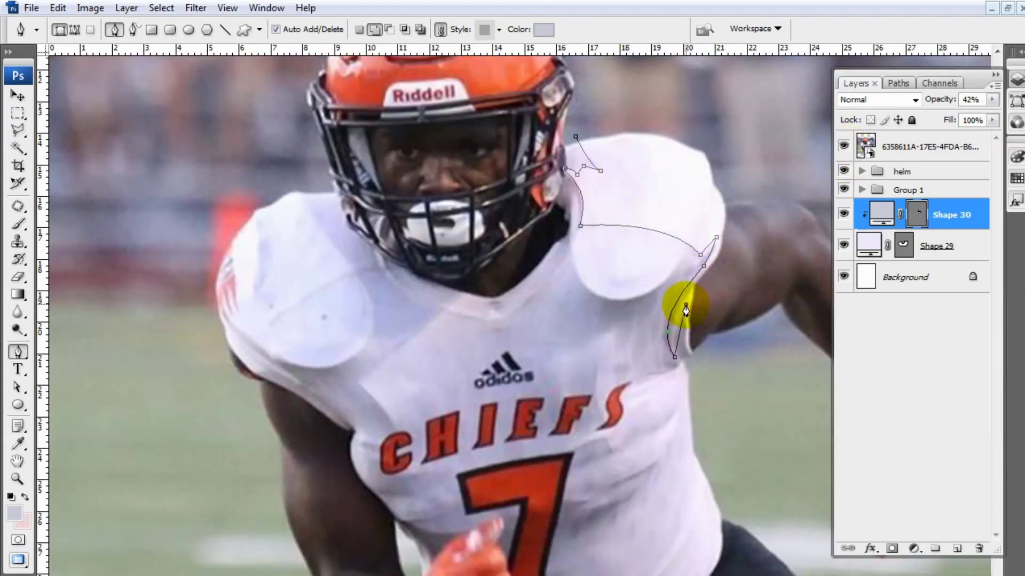
{"action": "left_click", "coordinate": [693, 376]}
{"action": "left_click", "coordinate": [705, 366]}
{"action": "left_click_drag", "start_coordinate": [652, 381], "coordinate": [635, 390]}
{"action": "scroll", "coordinate": [628, 395], "scroll_direction": "down", "scroll_amount": 1}
{"action": "left_click", "coordinate": [630, 383]}
{"action": "left_click", "coordinate": [843, 145]}
{"action": "left_click", "coordinate": [650, 372]}
{"action": "left_click", "coordinate": [662, 390]}
{"action": "left_click", "coordinate": [599, 442]}
Continue the shadow up the left arm and around the left shoulder pad toward the collar
{"action": "left_click", "coordinate": [404, 479]}
{"action": "left_click", "coordinate": [346, 421]}
{"action": "left_click", "coordinate": [843, 146]}
{"action": "left_click", "coordinate": [349, 399]}
{"action": "left_click_drag", "start_coordinate": [321, 380], "coordinate": [302, 365]}
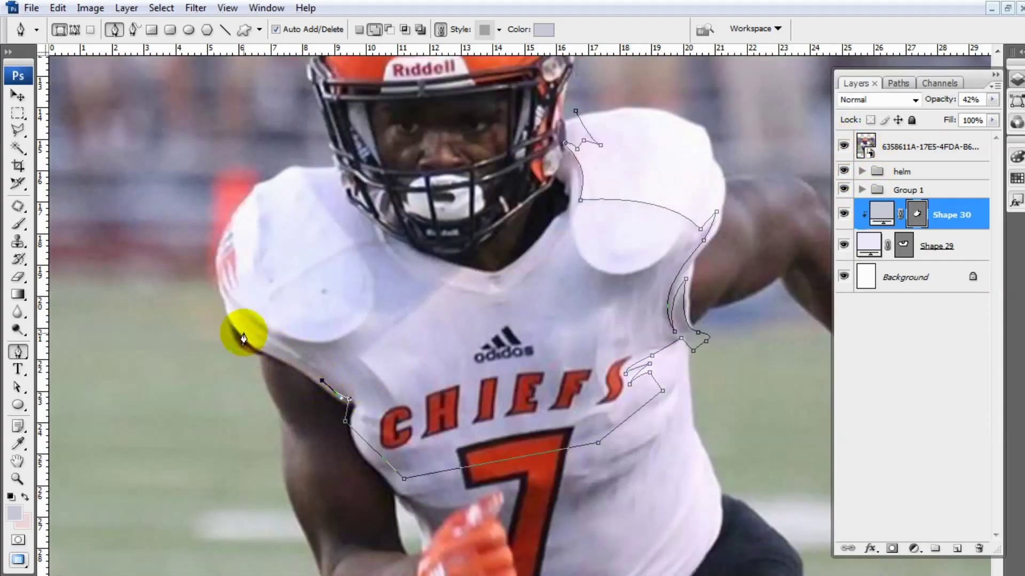
{"action": "left_click", "coordinate": [229, 309]}
{"action": "left_click", "coordinate": [219, 271]}
{"action": "left_click_drag", "start_coordinate": [271, 328], "coordinate": [292, 342]}
{"action": "left_click_drag", "start_coordinate": [366, 315], "coordinate": [381, 294]}
{"action": "left_click", "coordinate": [273, 337]}
{"action": "left_click_drag", "start_coordinate": [350, 280], "coordinate": [406, 251]}
{"action": "left_click_drag", "start_coordinate": [430, 319], "coordinate": [492, 340]}
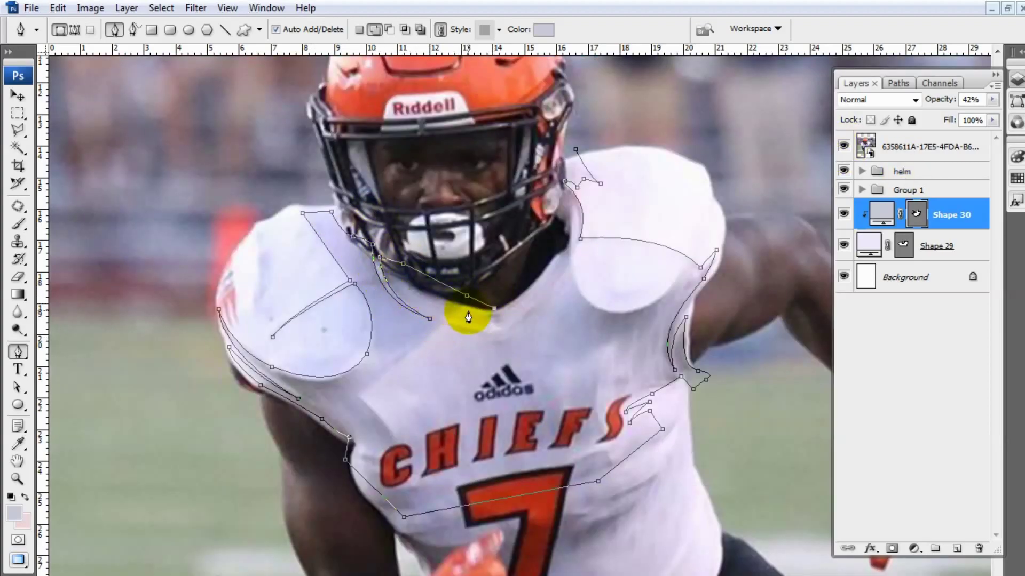
Trace a shadow running from the chest down to the C
{"action": "left_click", "coordinate": [354, 394]}
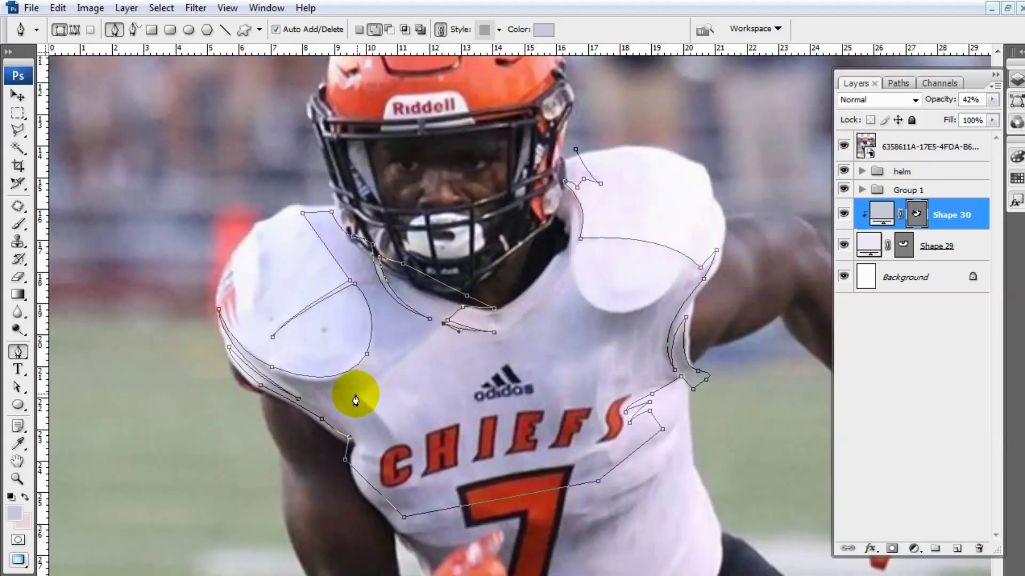
{"action": "scroll", "coordinate": [373, 406], "scroll_direction": "down", "scroll_amount": 2}
{"action": "left_click", "coordinate": [400, 414]}
{"action": "scroll", "coordinate": [549, 295], "scroll_direction": "up", "scroll_amount": 1}
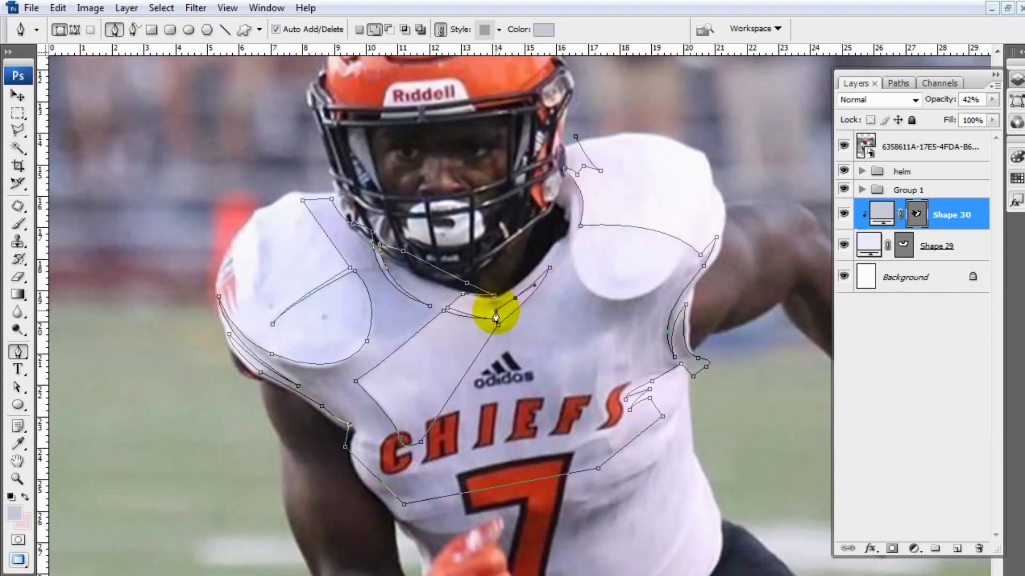
{"action": "scroll", "coordinate": [496, 318], "scroll_direction": "up", "scroll_amount": 2}
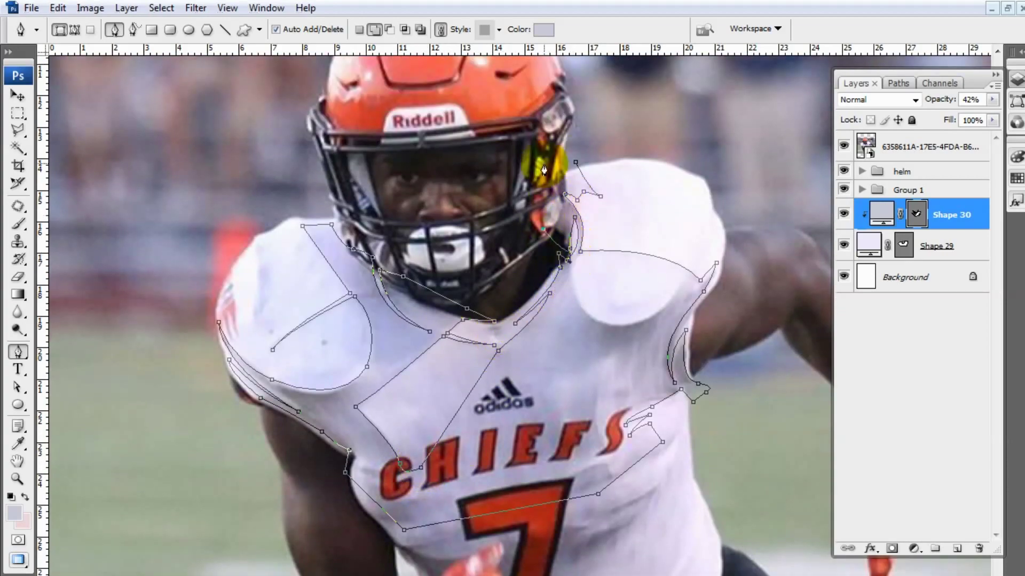
Hide the path outlines, open Shape 30's fill colour, and set the shadow layer to 100% opacity
{"action": "left_click", "coordinate": [844, 146]}
{"action": "left_click", "coordinate": [916, 214]}
{"action": "left_click", "coordinate": [843, 146]}
{"action": "double_click", "coordinate": [881, 214]}
{"action": "key", "text": "Return"}
{"action": "type", "text": "100"}
{"action": "left_click", "coordinate": [939, 245]}
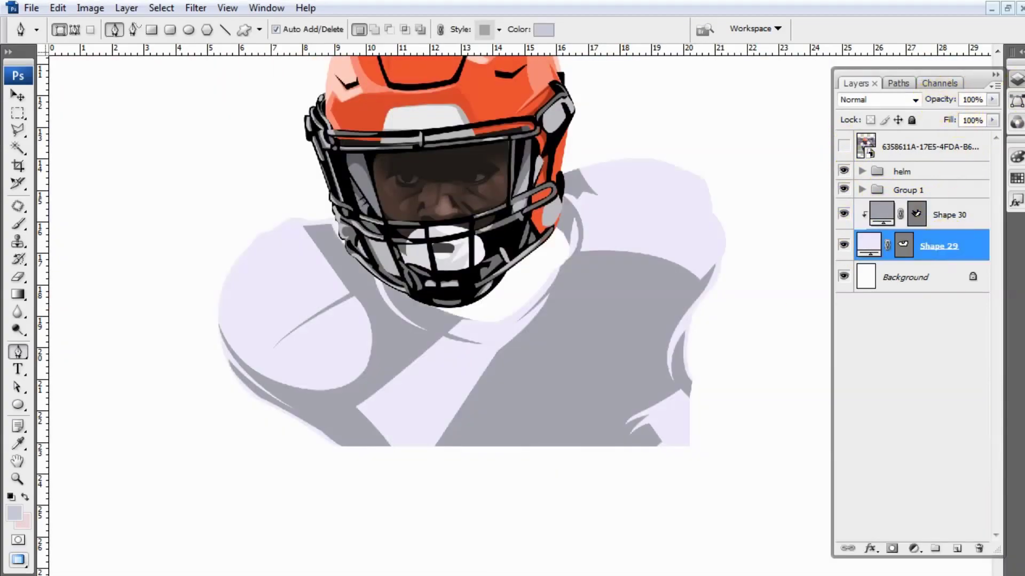
Recolour the jersey shadow shape's fill to a lighter grey
{"action": "double_click", "coordinate": [881, 213]}
{"action": "left_click", "coordinate": [570, 467]}
{"action": "key", "text": "Return"}
Add a new layer with a darker grey and start a fold shadow shape on the jersey
{"action": "left_click", "coordinate": [962, 547]}
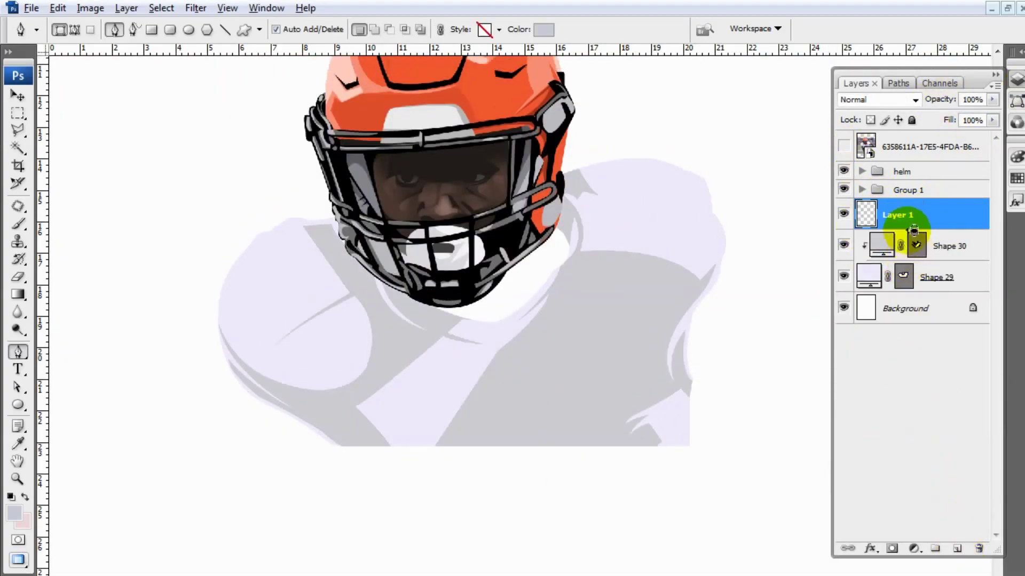
{"action": "left_click", "coordinate": [844, 146]}
{"action": "key", "text": "Return"}
{"action": "key", "text": "p"}
{"action": "left_click", "coordinate": [359, 289]}
{"action": "left_click", "coordinate": [844, 146]}
{"action": "left_click", "coordinate": [844, 147]}
{"action": "left_click_drag", "start_coordinate": [364, 288], "coordinate": [378, 293]}
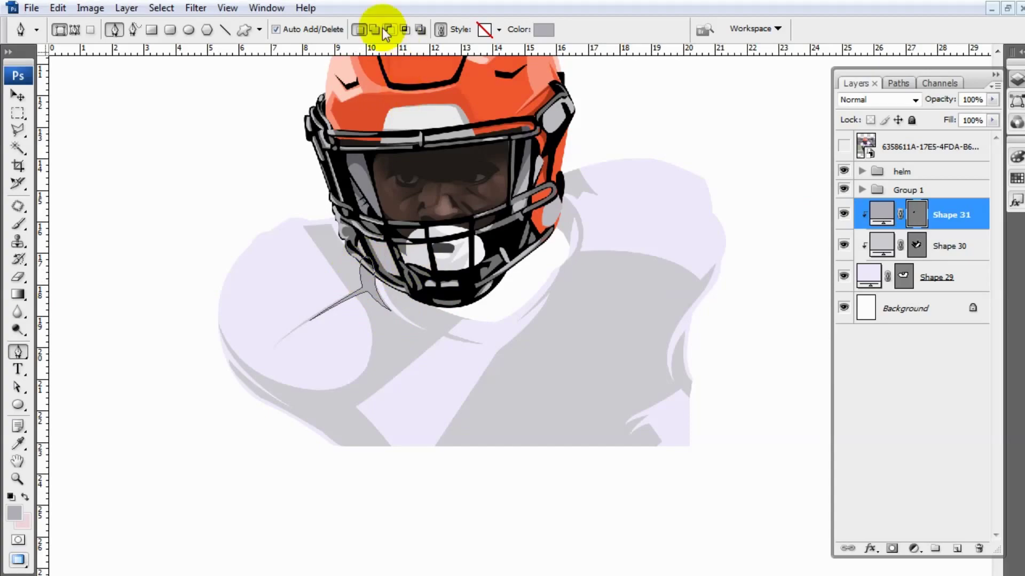
Trace the curved collar fold and close the lower-left dark grey shadow shape
{"action": "left_click", "coordinate": [843, 146]}
{"action": "left_click", "coordinate": [437, 324]}
{"action": "left_click", "coordinate": [844, 147]}
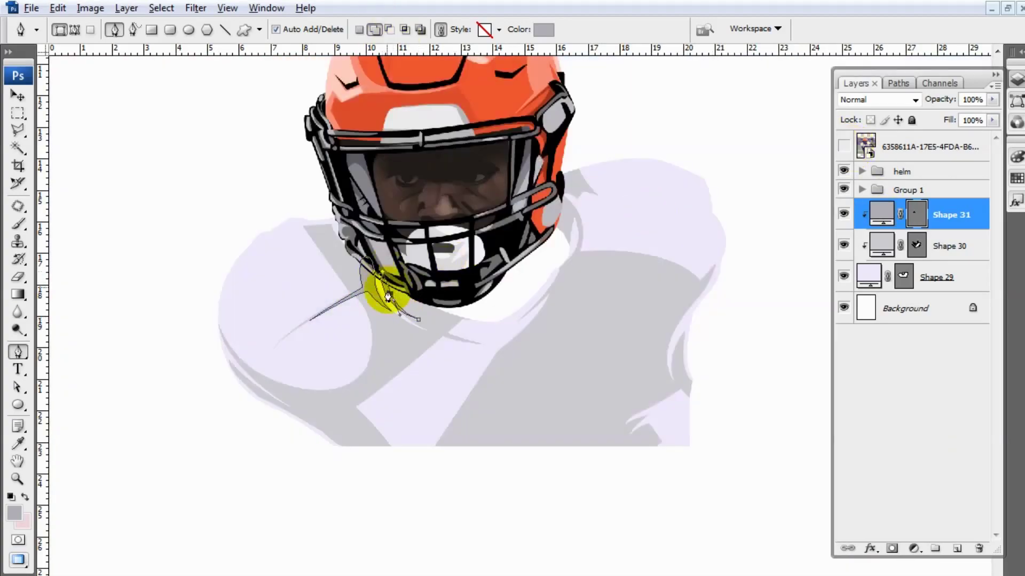
{"action": "left_click", "coordinate": [843, 147]}
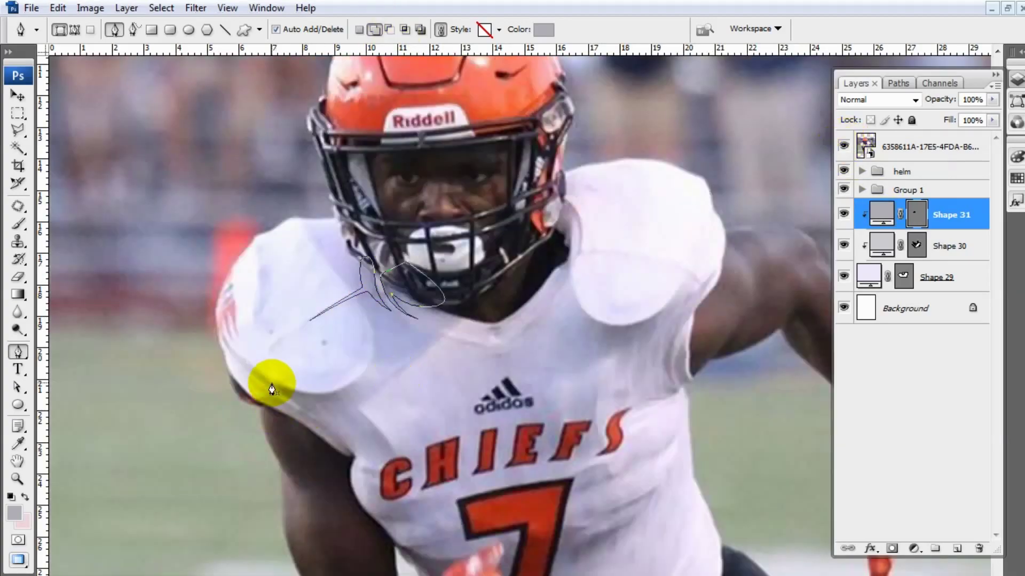
{"action": "left_click", "coordinate": [264, 375]}
{"action": "left_click", "coordinate": [363, 372]}
{"action": "left_click_drag", "start_coordinate": [318, 408], "coordinate": [291, 422]}
{"action": "left_click", "coordinate": [844, 146]}
{"action": "left_click", "coordinate": [263, 375]}
Draw a curved dark grey shadow along the helmet edge
{"action": "left_click", "coordinate": [844, 146]}
{"action": "left_click", "coordinate": [560, 190]}
{"action": "left_click_drag", "start_coordinate": [567, 264], "coordinate": [532, 292]}
{"action": "left_click", "coordinate": [559, 193]}
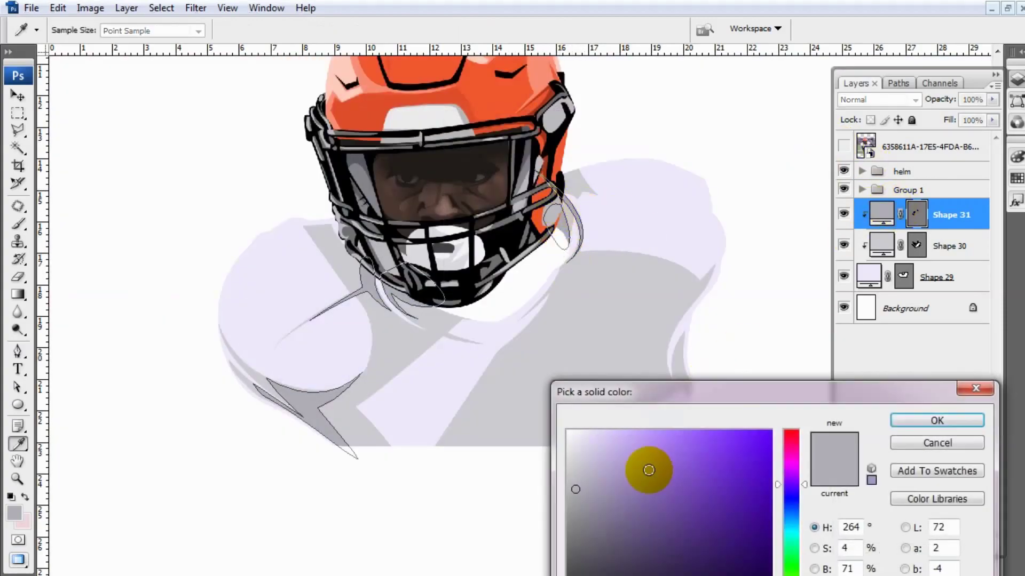
Draw a curved dark grey shadow on the right shoulder, redoing one misplaced anchor
{"action": "left_click", "coordinate": [843, 146]}
{"action": "left_click", "coordinate": [573, 287]}
{"action": "left_click_drag", "start_coordinate": [681, 287], "coordinate": [703, 259]}
{"action": "key", "text": "ctrl+z"}
{"action": "left_click_drag", "start_coordinate": [629, 324], "coordinate": [673, 319]}
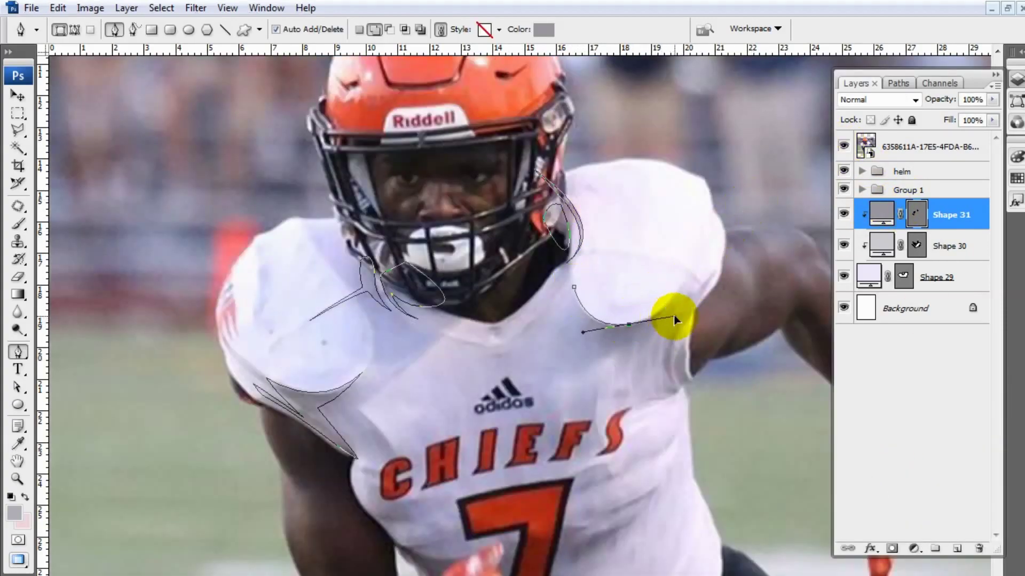
{"action": "left_click", "coordinate": [568, 369]}
{"action": "left_click", "coordinate": [573, 288]}
{"action": "scroll", "coordinate": [572, 279], "scroll_direction": "down", "scroll_amount": 2}
Outline a dark grey shadow on the right arm and commit the path
{"action": "left_click", "coordinate": [844, 146]}
{"action": "left_click_drag", "start_coordinate": [672, 342], "coordinate": [703, 364]}
{"action": "left_click", "coordinate": [844, 146]}
{"action": "left_click", "coordinate": [844, 147]}
{"action": "key", "text": "Return"}
Select the lighter grey shadow layer and hide its path outlines
{"action": "left_click", "coordinate": [844, 146]}
{"action": "left_click", "coordinate": [902, 245]}
{"action": "left_click", "coordinate": [844, 147]}
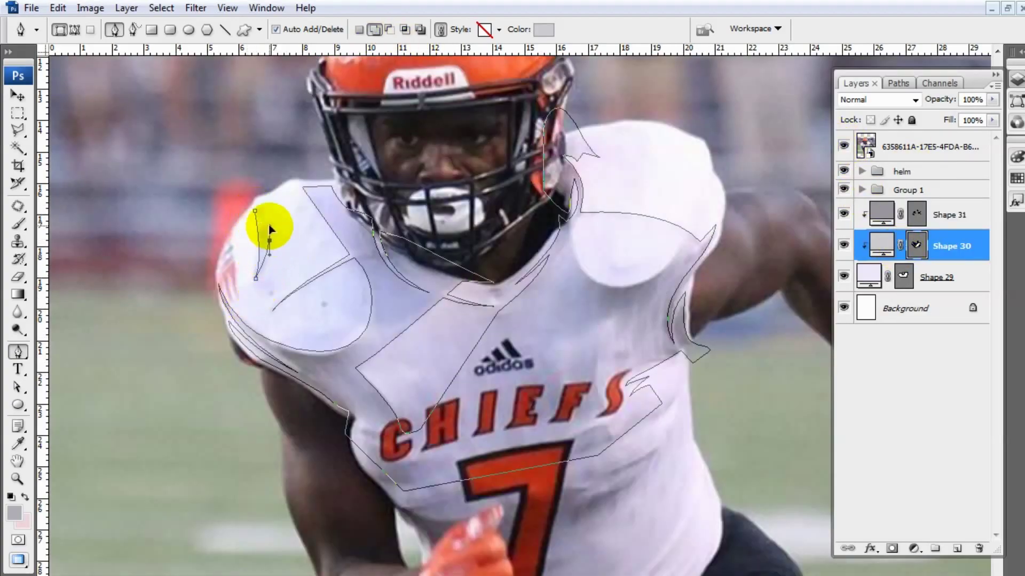
{"action": "left_click", "coordinate": [844, 146]}
{"action": "left_click", "coordinate": [916, 246]}
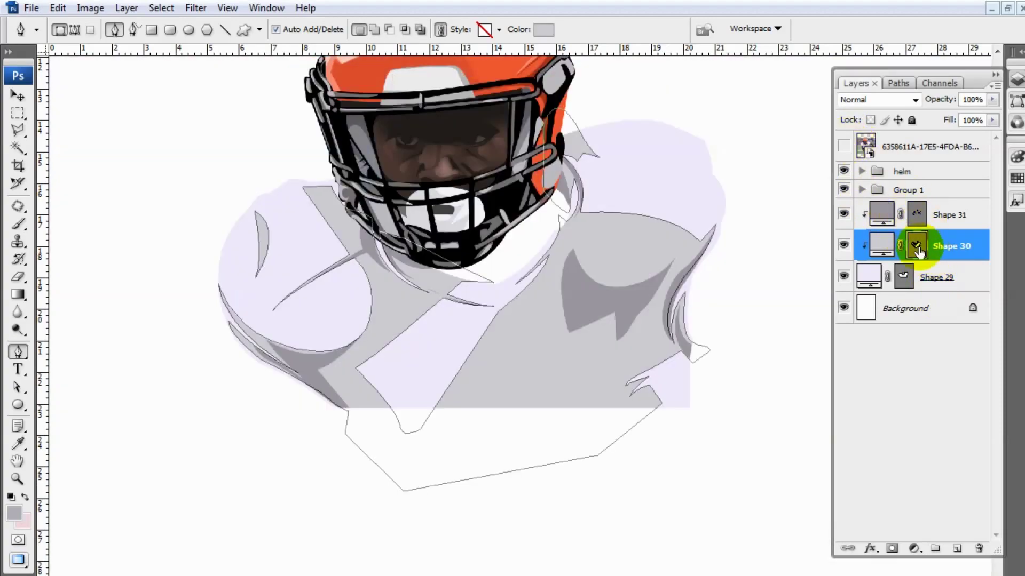
Mask the lighter grey shadow layer and brush-fade it diagonally across the chest
{"action": "left_click", "coordinate": [892, 549]}
{"action": "key", "text": "b"}
{"action": "left_click_drag", "start_coordinate": [428, 416], "coordinate": [518, 299]}
{"action": "key", "text": "bracketleft"}
{"action": "key", "text": "bracketleft"}
{"action": "key", "text": "bracketleft"}
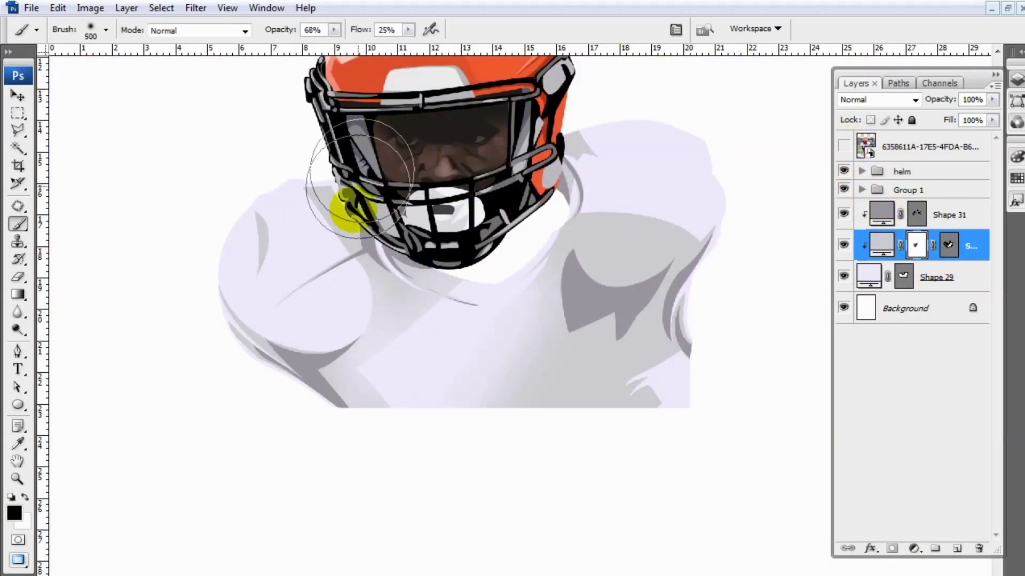
{"action": "key", "text": "bracketright"}
{"action": "key", "text": "bracketright"}
{"action": "key", "text": "bracketright"}
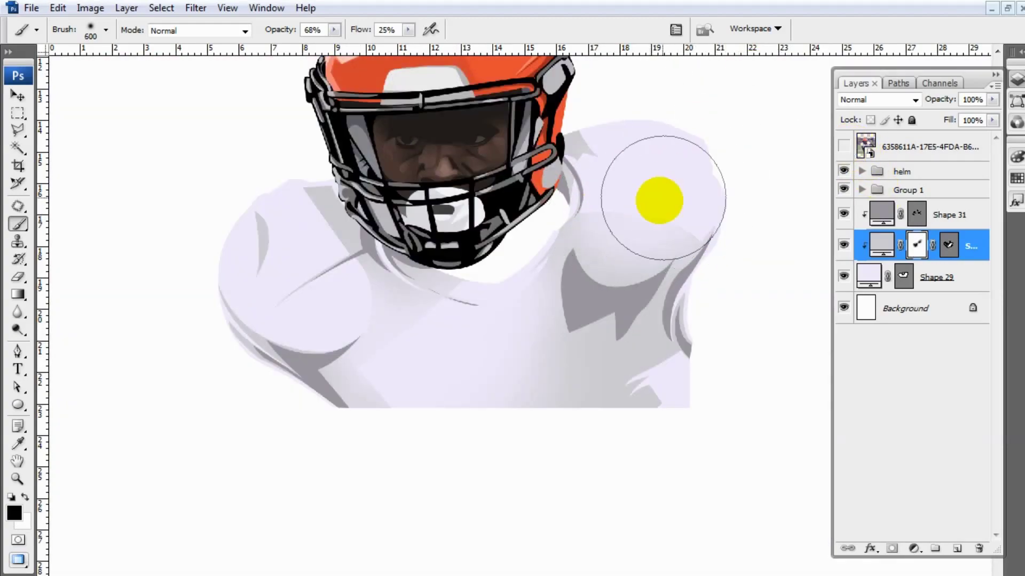
{"action": "scroll", "coordinate": [240, 222], "scroll_direction": "down", "scroll_amount": 1}
{"action": "left_click", "coordinate": [927, 308]}
Add a new layer above the background and begin a black neck shape
{"action": "key", "text": "ctrl+shift+alt+n"}
{"action": "left_click", "coordinate": [843, 146]}
{"action": "key", "text": "i"}
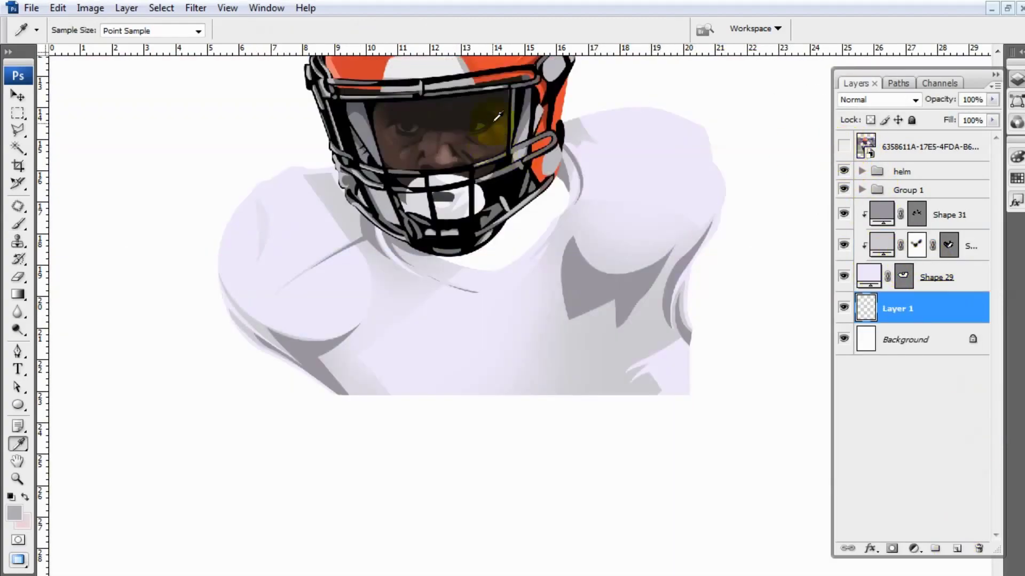
{"action": "left_click", "coordinate": [401, 257]}
Outline the black neck shape and sample a brown skin tone
{"action": "left_click", "coordinate": [844, 146]}
{"action": "left_click", "coordinate": [843, 146]}
{"action": "left_click", "coordinate": [394, 151]}
{"action": "left_click", "coordinate": [936, 421]}
Draw a brown neck shape and mask it for soft brush painting
{"action": "key", "text": "p"}
{"action": "left_click", "coordinate": [843, 146]}
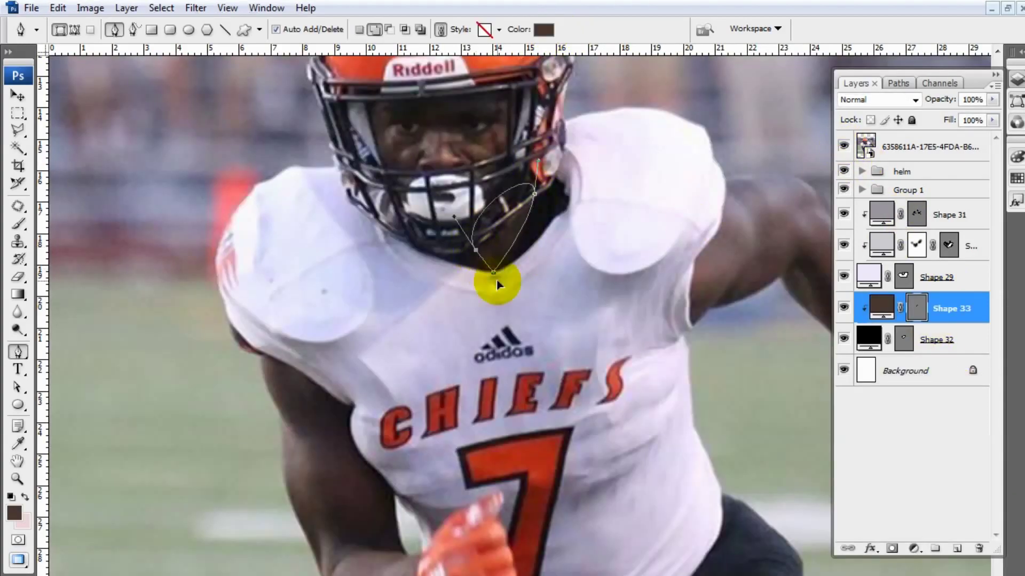
{"action": "left_click", "coordinate": [494, 273]}
{"action": "left_click", "coordinate": [844, 146]}
{"action": "left_click", "coordinate": [892, 548]}
{"action": "key", "text": "b"}
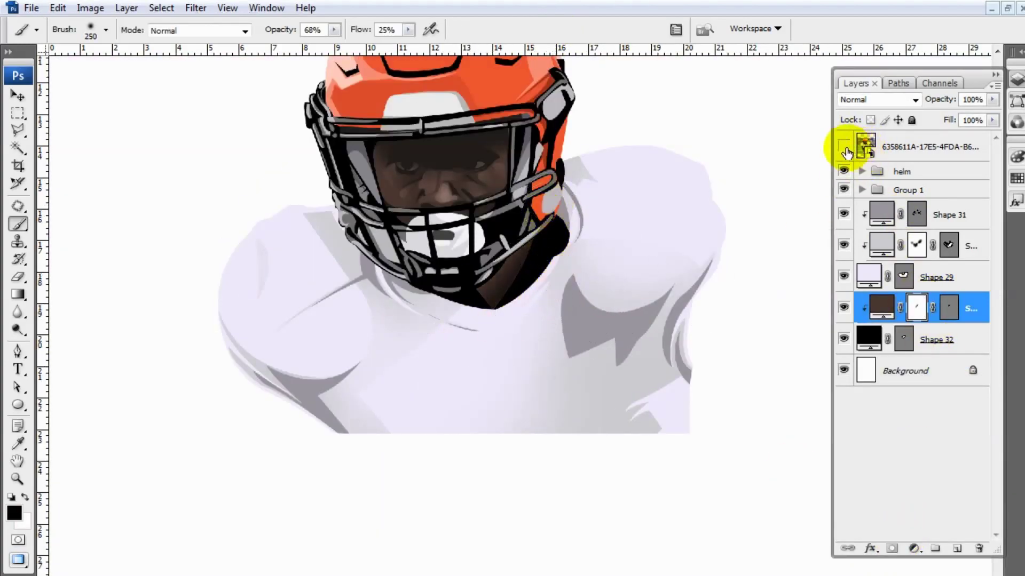
{"action": "scroll", "coordinate": [640, 325], "scroll_direction": "up", "scroll_amount": 1}
{"action": "left_click", "coordinate": [948, 309]}
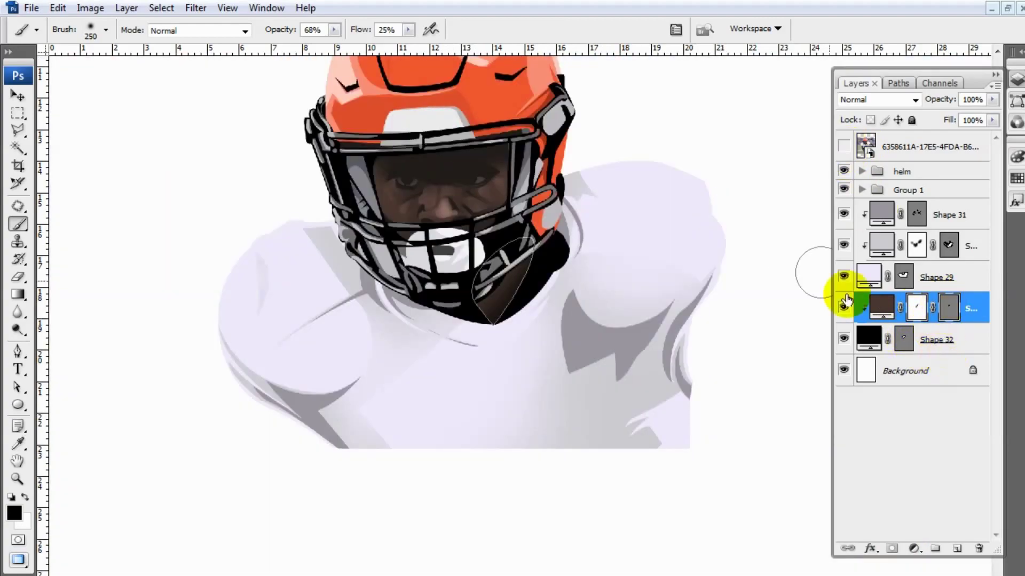
Draw the curved brown left upper arm shape
{"action": "key", "text": "p"}
{"action": "left_click", "coordinate": [843, 146]}
{"action": "scroll", "coordinate": [282, 421], "scroll_direction": "down", "scroll_amount": 4}
{"action": "left_click", "coordinate": [844, 146]}
{"action": "left_click_drag", "start_coordinate": [358, 384], "coordinate": [366, 343]}
{"action": "left_click", "coordinate": [259, 339]}
Close and fill the brown right upper arm shape
{"action": "left_click", "coordinate": [843, 147]}
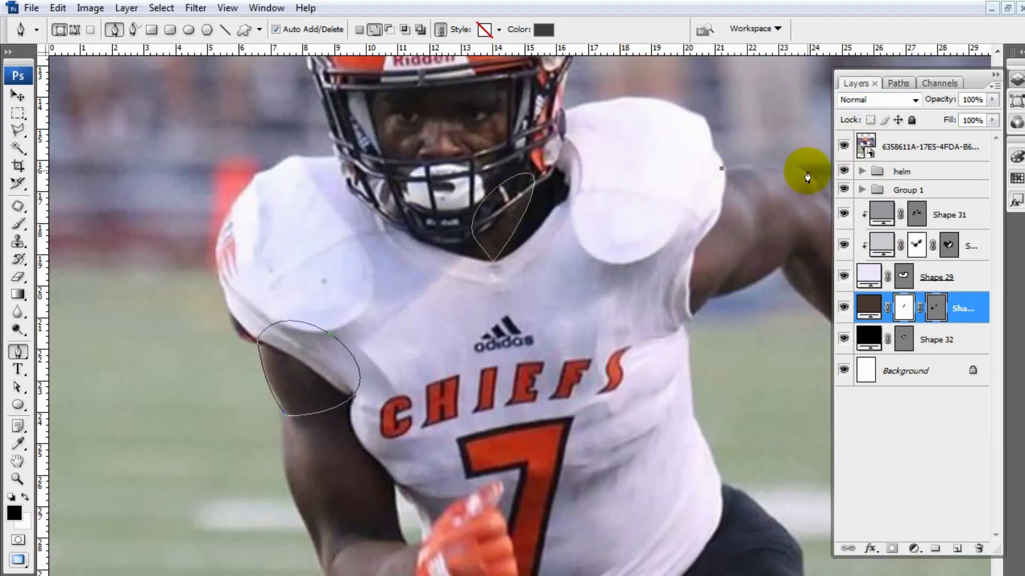
{"action": "scroll", "coordinate": [811, 167], "scroll_direction": "up", "scroll_amount": 3}
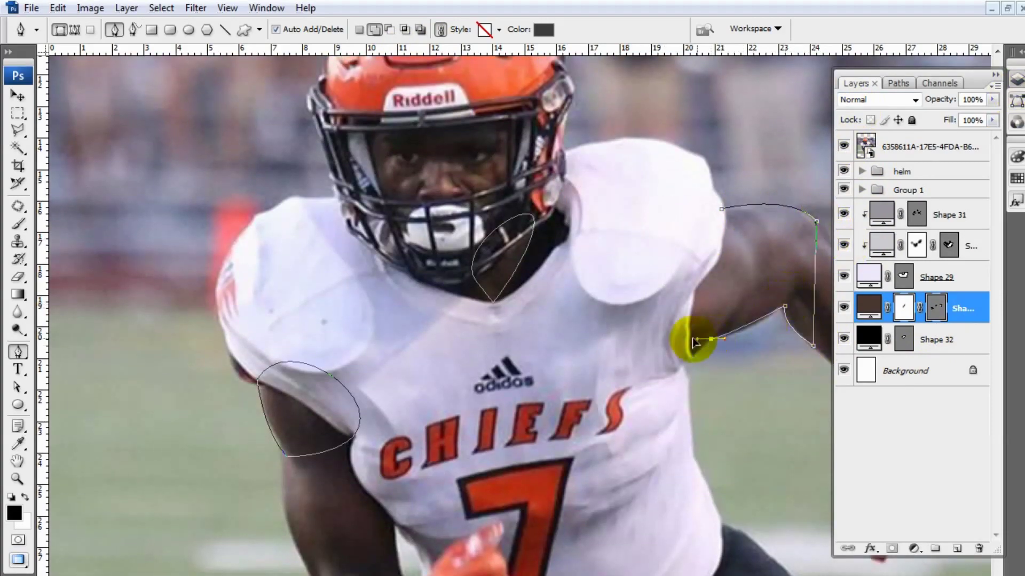
{"action": "left_click", "coordinate": [708, 346]}
{"action": "left_click", "coordinate": [844, 146]}
Add a clipped layer above the arm and choose a darker brown for shading
{"action": "left_click", "coordinate": [957, 548]}
{"action": "left_click", "coordinate": [843, 146]}
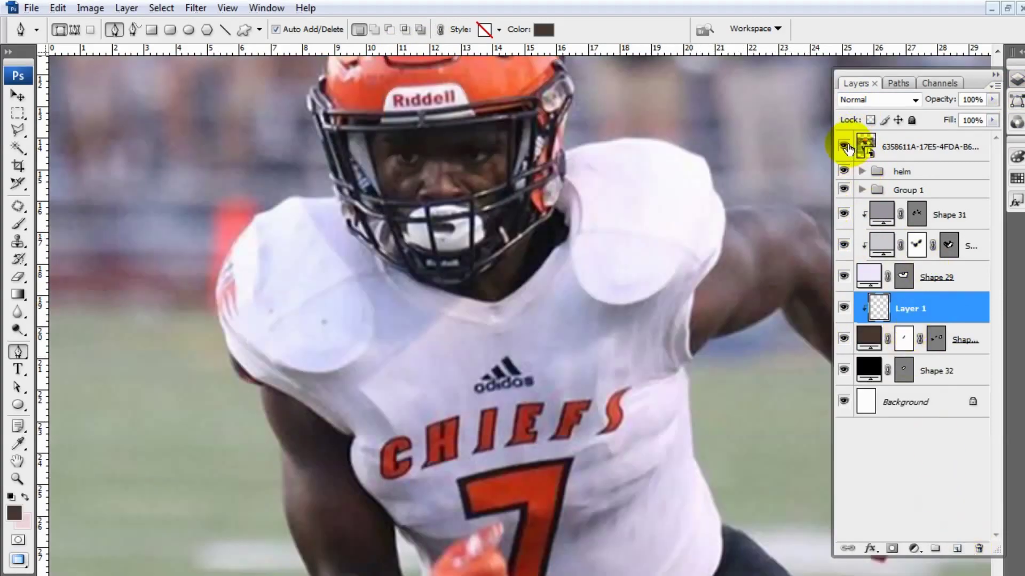
{"action": "double_click", "coordinate": [868, 340]}
{"action": "left_click", "coordinate": [936, 421]}
{"action": "left_click", "coordinate": [905, 309]}
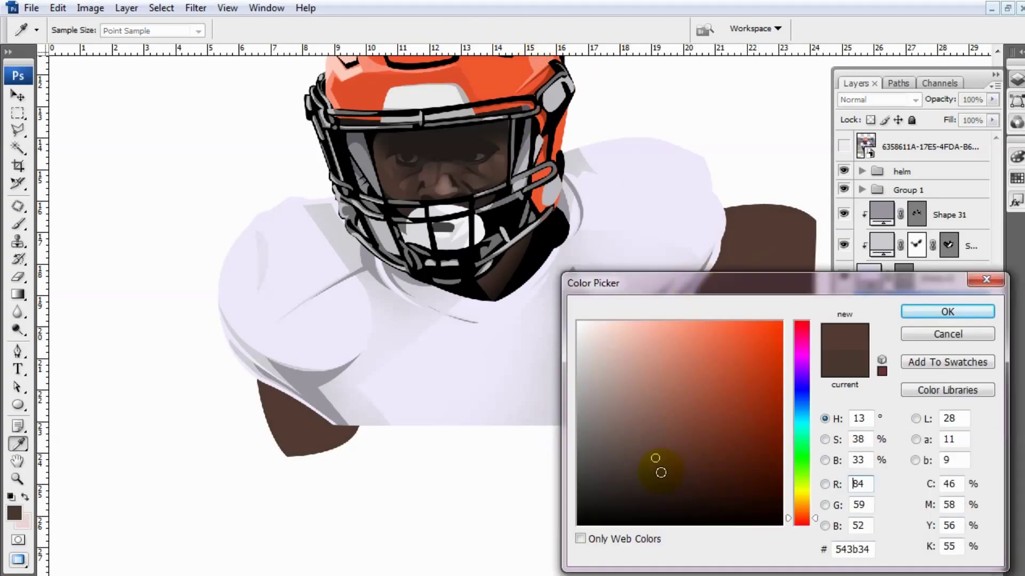
Confirm the darker brown and draw a shading shape on the right arm
{"action": "left_click", "coordinate": [947, 312]}
{"action": "left_click", "coordinate": [844, 146]}
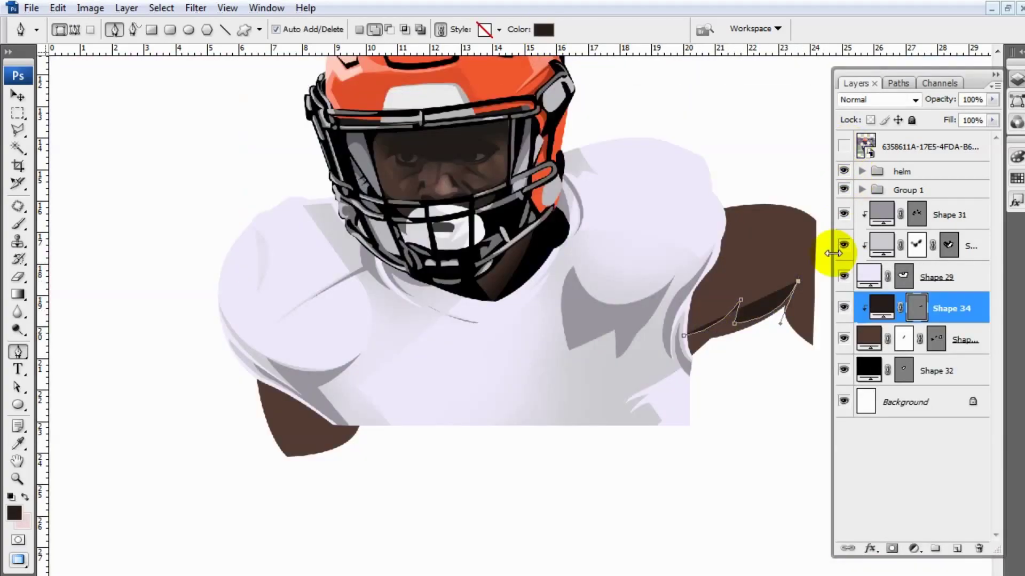
{"action": "left_click", "coordinate": [819, 331]}
{"action": "left_click", "coordinate": [688, 381]}
{"action": "left_click", "coordinate": [684, 336]}
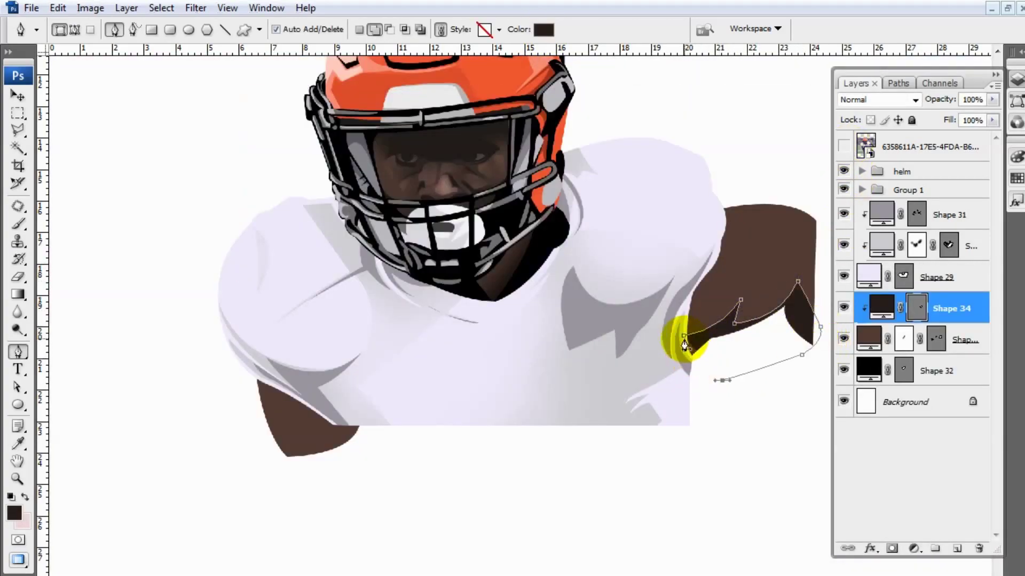
{"action": "left_click", "coordinate": [843, 146]}
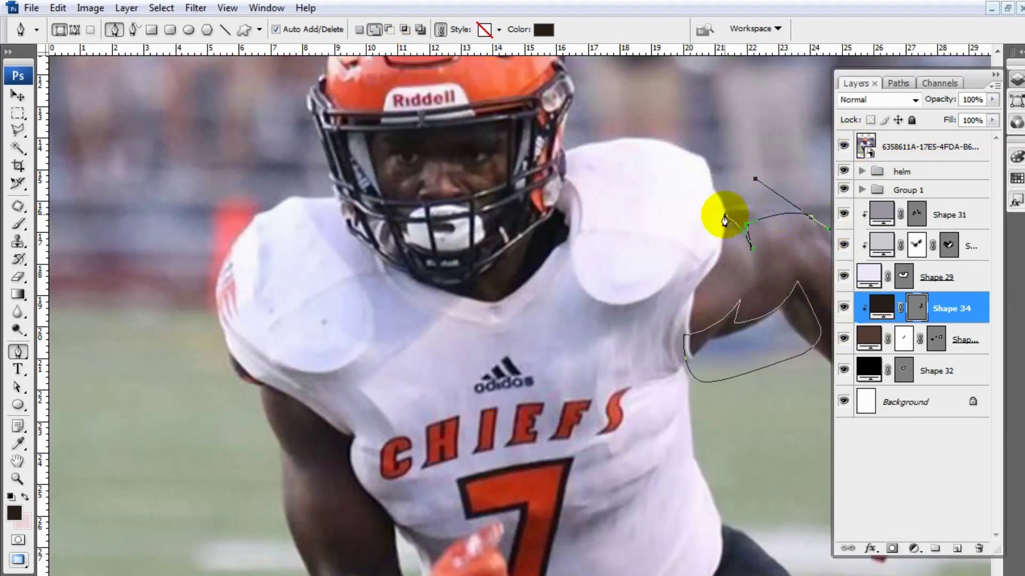
{"action": "scroll", "coordinate": [343, 372], "scroll_direction": "down", "scroll_amount": 3}
Draw a curved dark brown shading shape on the left arm
{"action": "left_click", "coordinate": [843, 147]}
{"action": "left_click", "coordinate": [266, 305]}
{"action": "left_click_drag", "start_coordinate": [290, 382], "coordinate": [314, 420]}
{"action": "left_click_drag", "start_coordinate": [406, 349], "coordinate": [412, 354]}
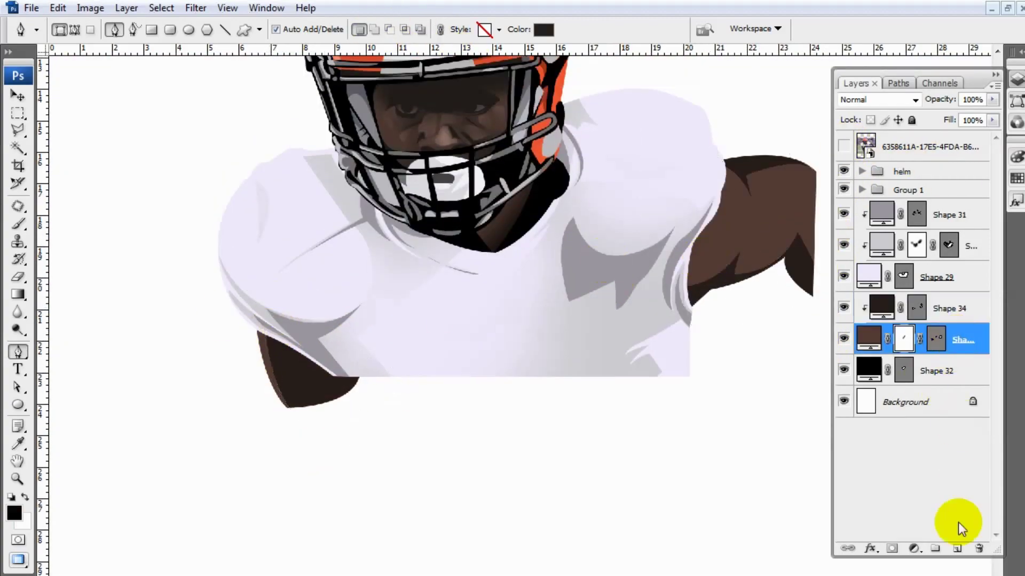
{"action": "double_click", "coordinate": [882, 340]}
{"action": "left_click", "coordinate": [979, 311]}
{"action": "left_click", "coordinate": [844, 146]}
Outline a second dark brown shading shape on the right arm
{"action": "left_click", "coordinate": [719, 193]}
{"action": "left_click", "coordinate": [843, 146]}
{"action": "left_click", "coordinate": [757, 176]}
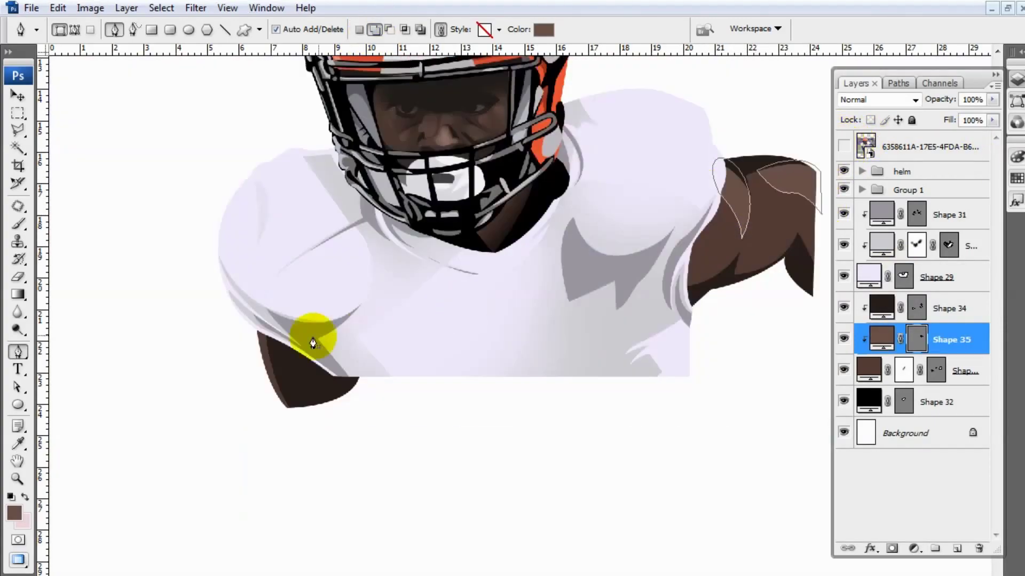
{"action": "left_click", "coordinate": [843, 147]}
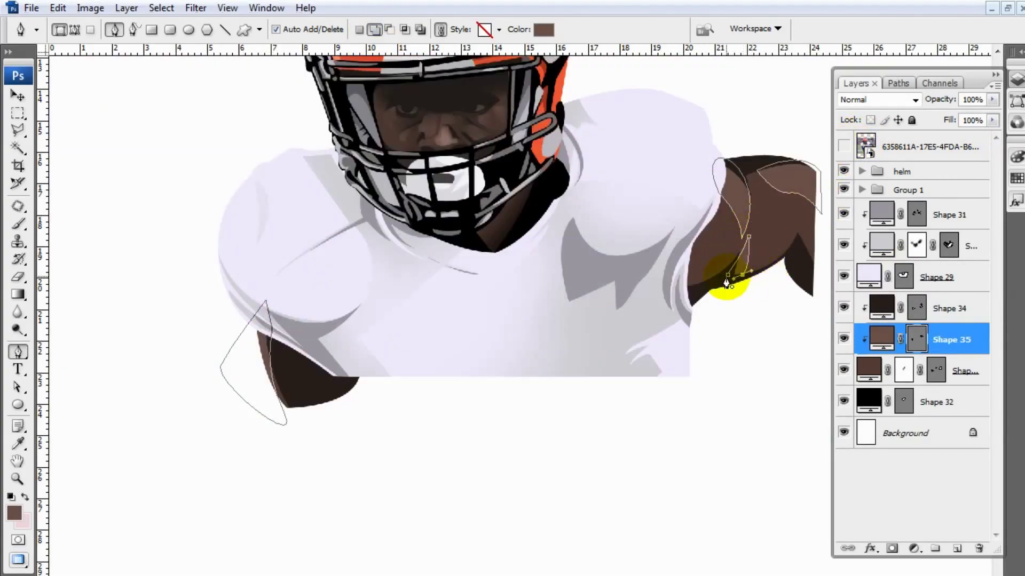
Mask the arm shading layers and soften their edges with the brush
{"action": "left_click", "coordinate": [950, 309]}
{"action": "left_click", "coordinate": [891, 549]}
{"action": "key", "text": "b"}
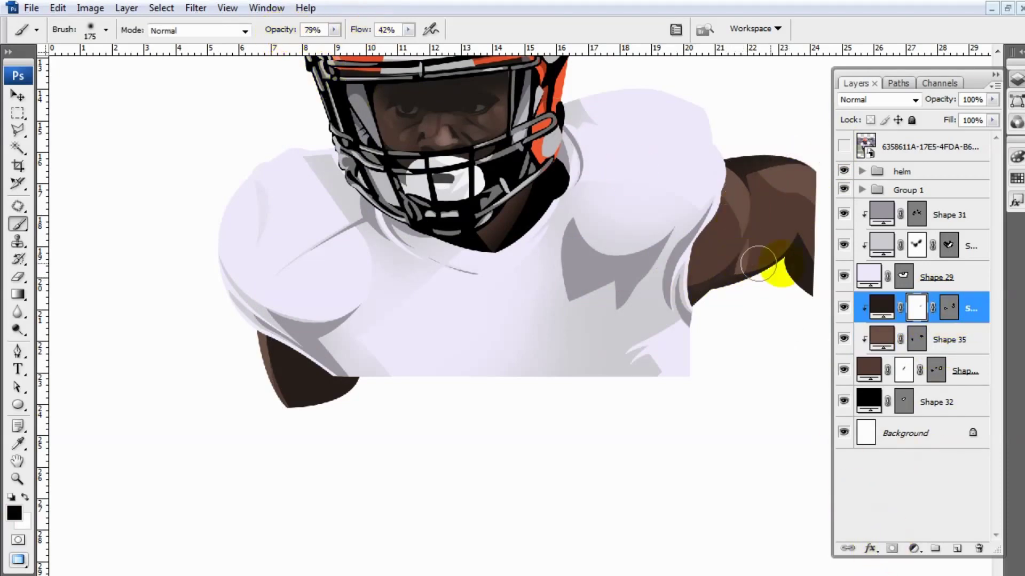
{"action": "left_click", "coordinate": [271, 342]}
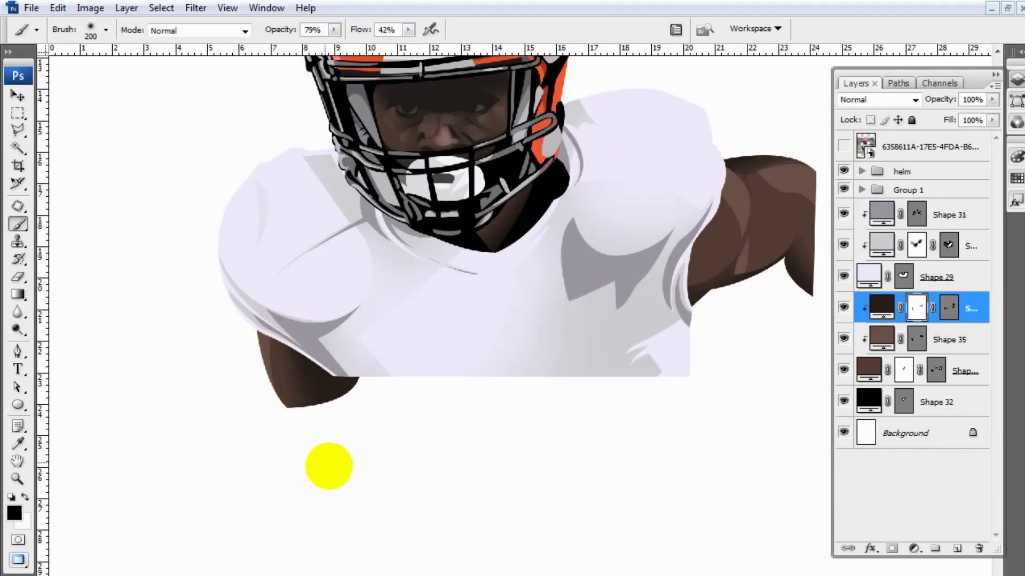
{"action": "key", "text": "alt+bracketleft"}
{"action": "key", "text": "bracketright"}
{"action": "key", "text": "bracketright"}
{"action": "scroll", "coordinate": [549, 363], "scroll_direction": "up", "scroll_amount": 1}
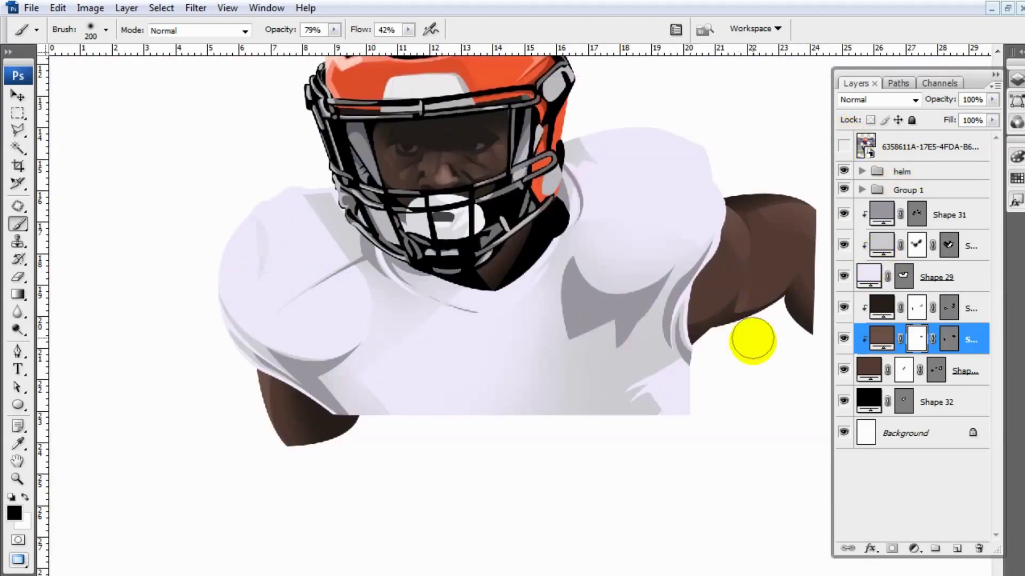
Select the layer above the neck, reset colours to black/white, and zoom out
{"action": "left_click", "coordinate": [910, 409]}
{"action": "key", "text": "alt+bracketright"}
{"action": "key", "text": "p"}
{"action": "key", "text": "d"}
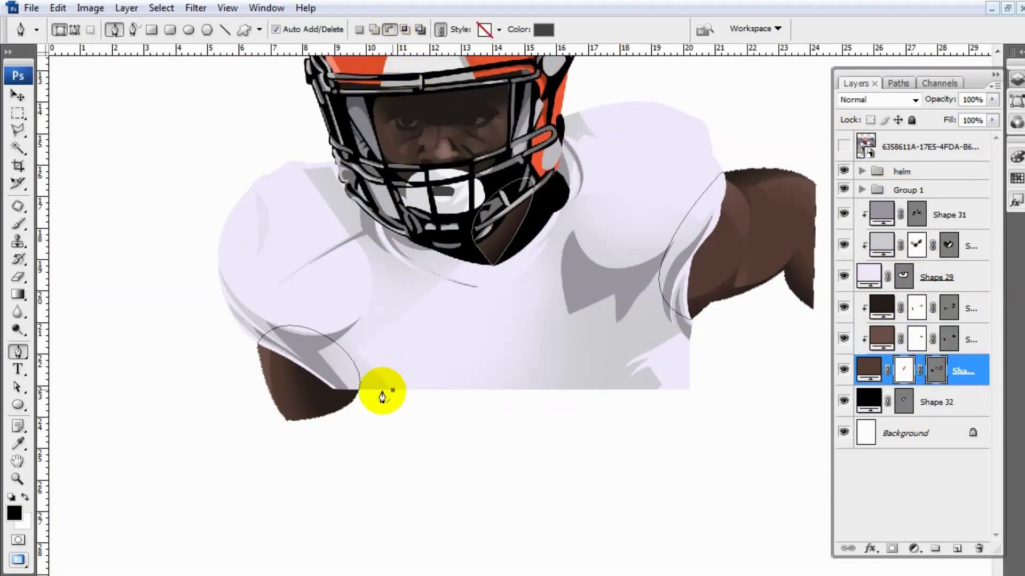
{"action": "left_click", "coordinate": [933, 366]}
{"action": "key", "text": "ctrl+minus"}
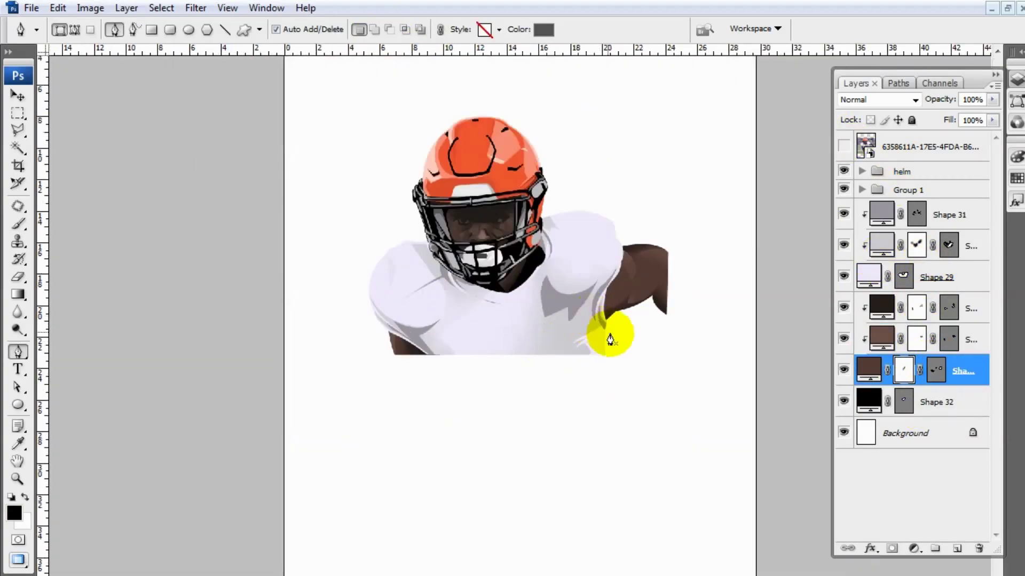
Group the layers from the top dark shadow down to the neck layer with Ctrl+G
{"action": "left_click", "coordinate": [940, 215]}
{"action": "left_click", "coordinate": [935, 400], "text": "shift"}
{"action": "key", "text": "ctrl+g"}
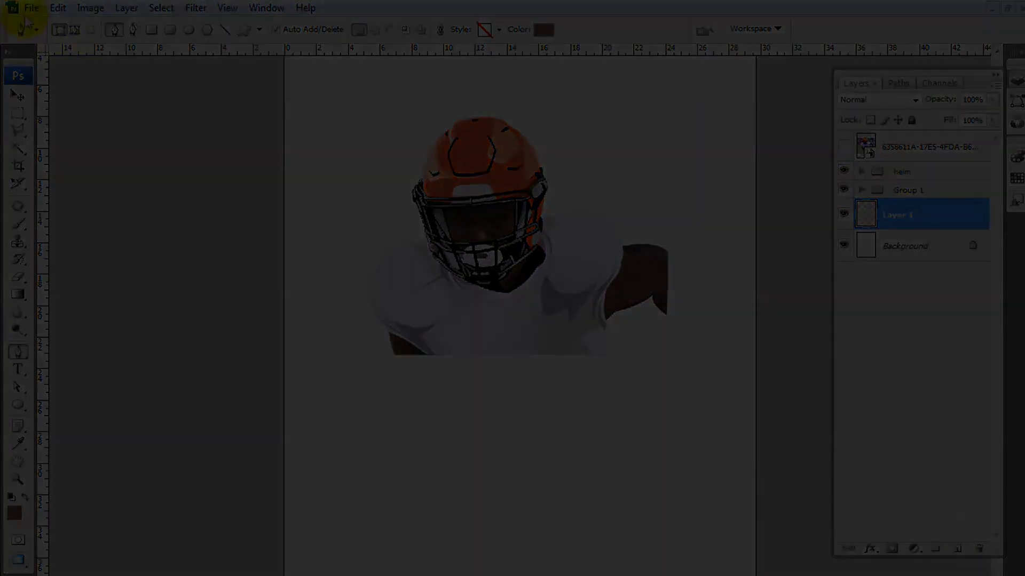